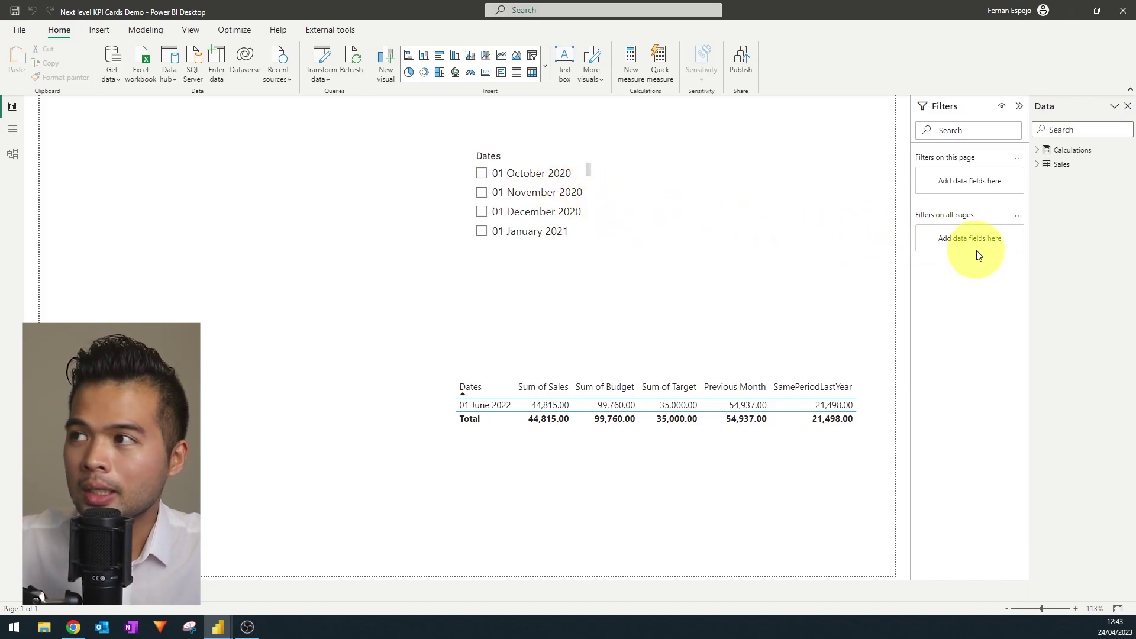
- Expand the Calculations and Sales tables and the Sales Comparisons folder to examine the available measures and fields
left_click(1037, 165)
left_click(1037, 149)
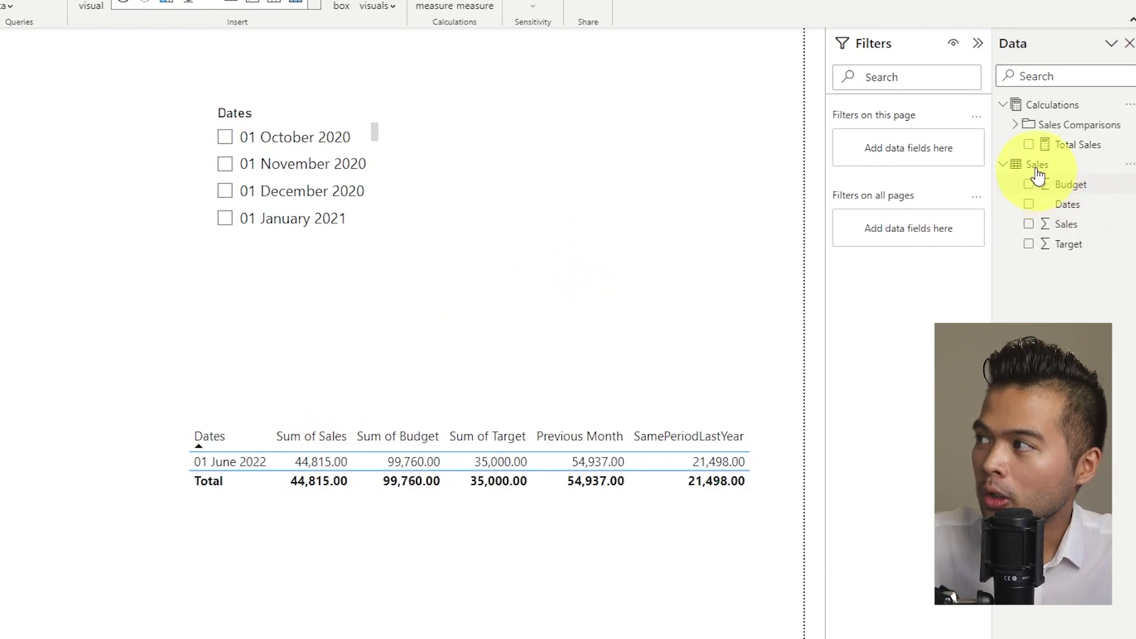
left_click(1013, 125)
left_click_drag(991, 188, 970, 185)
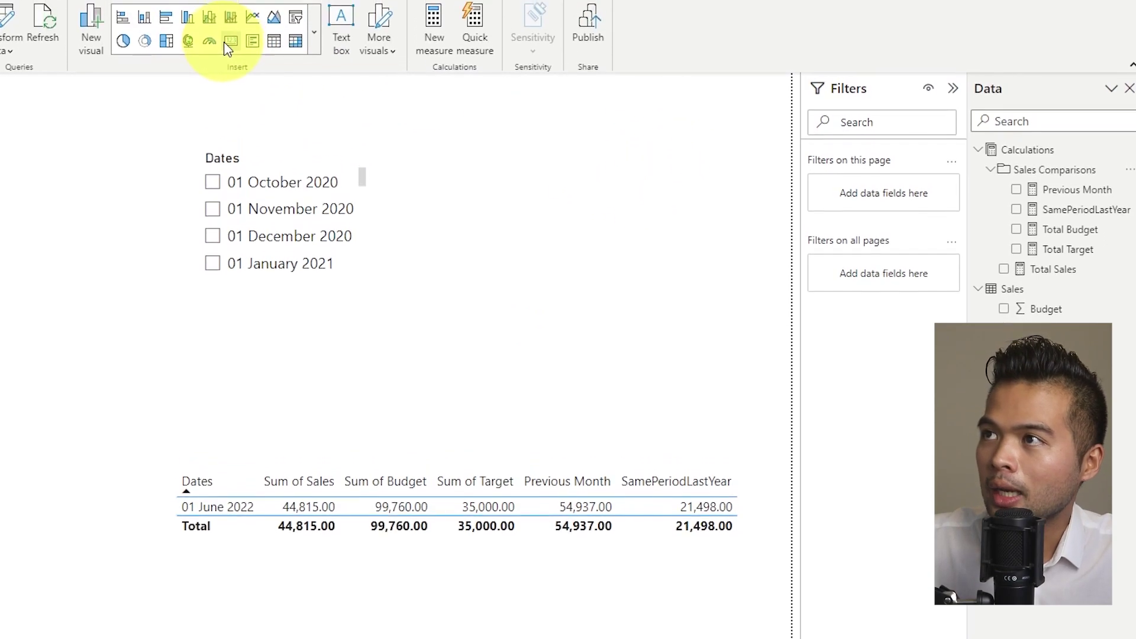
- Insert a card visual in the empty space beside the Dates slicer and add the Total Sales measure to it
left_click(231, 1)
left_click_drag(164, 407, 612, 171)
left_click_drag(612, 220, 618, 203)
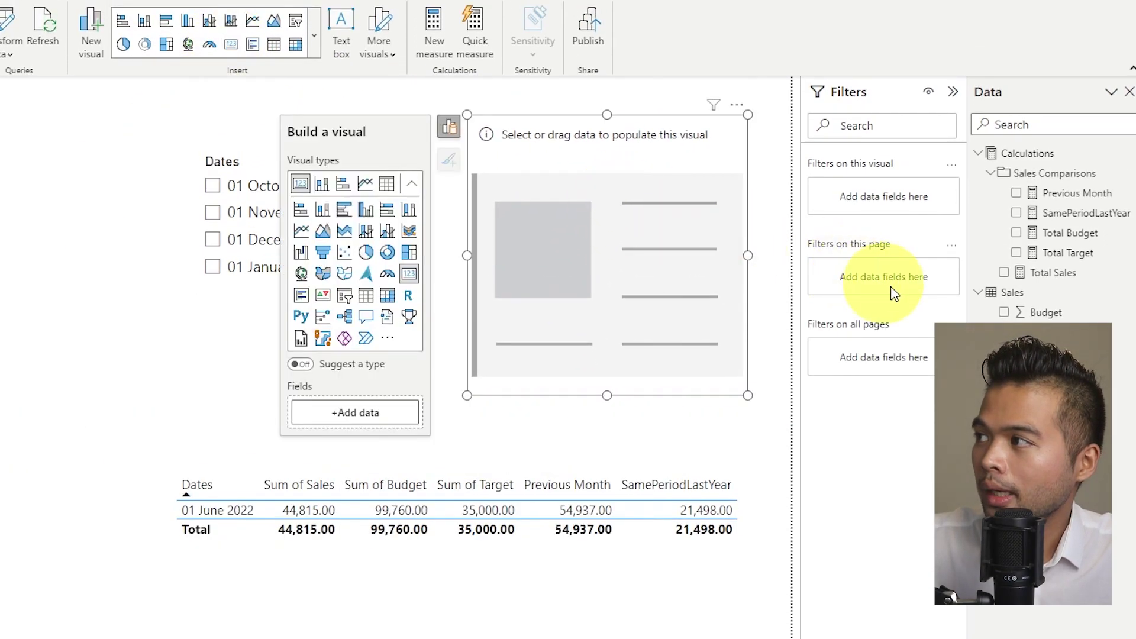
left_click_drag(1063, 283, 649, 277)
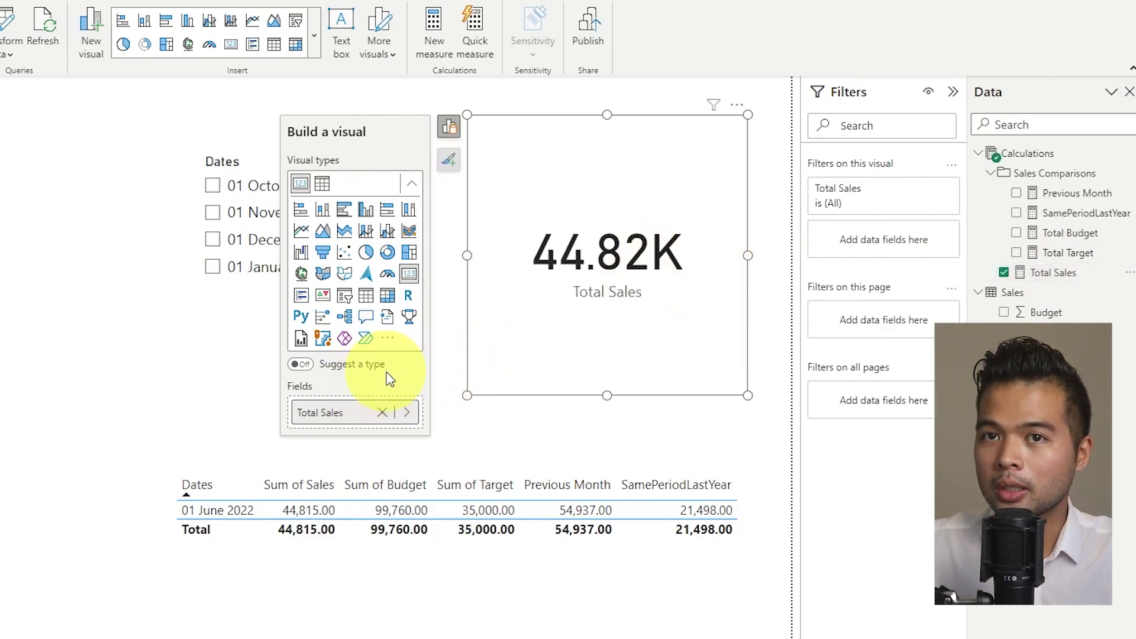
left_click(540, 372)
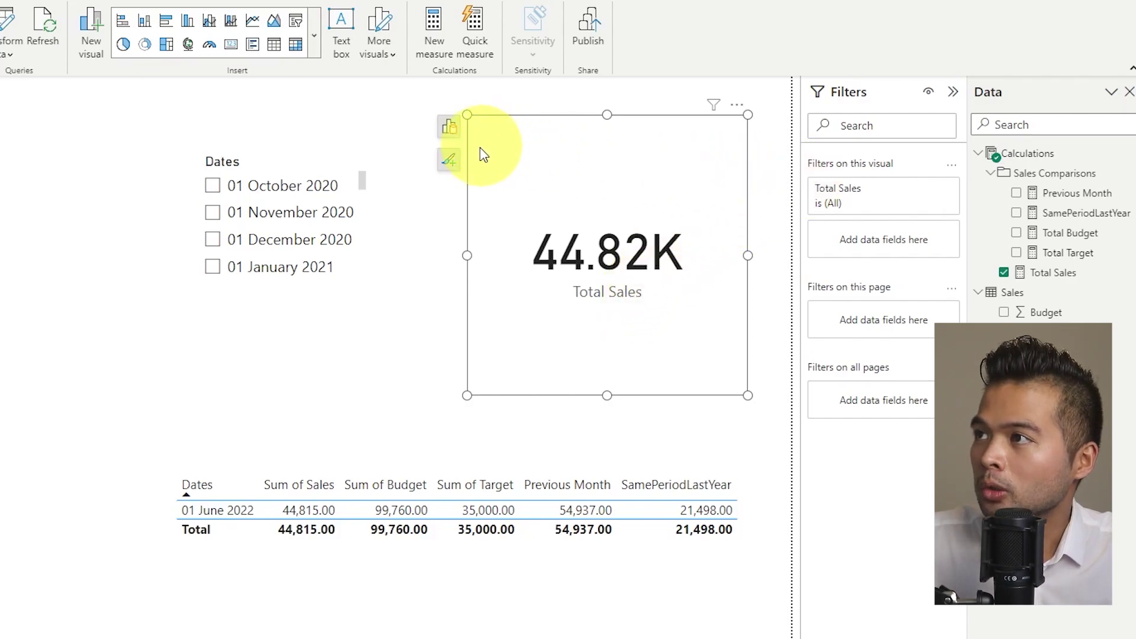
- Turn on the Total Sales card's title and enter "This is a title" as its text
left_click(449, 159)
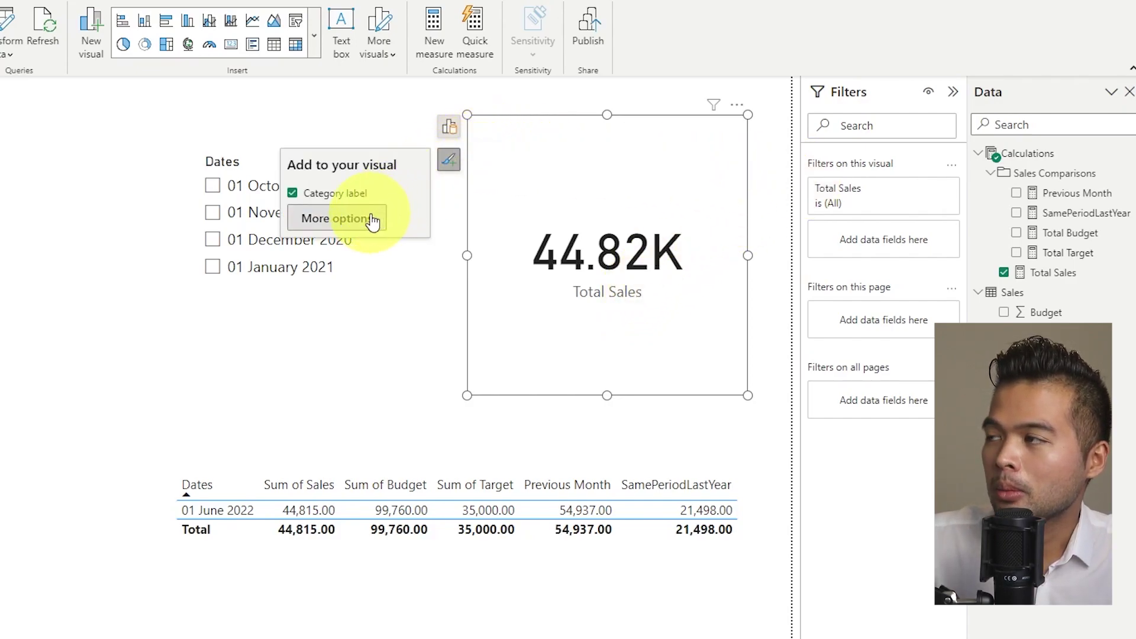
left_click(336, 218)
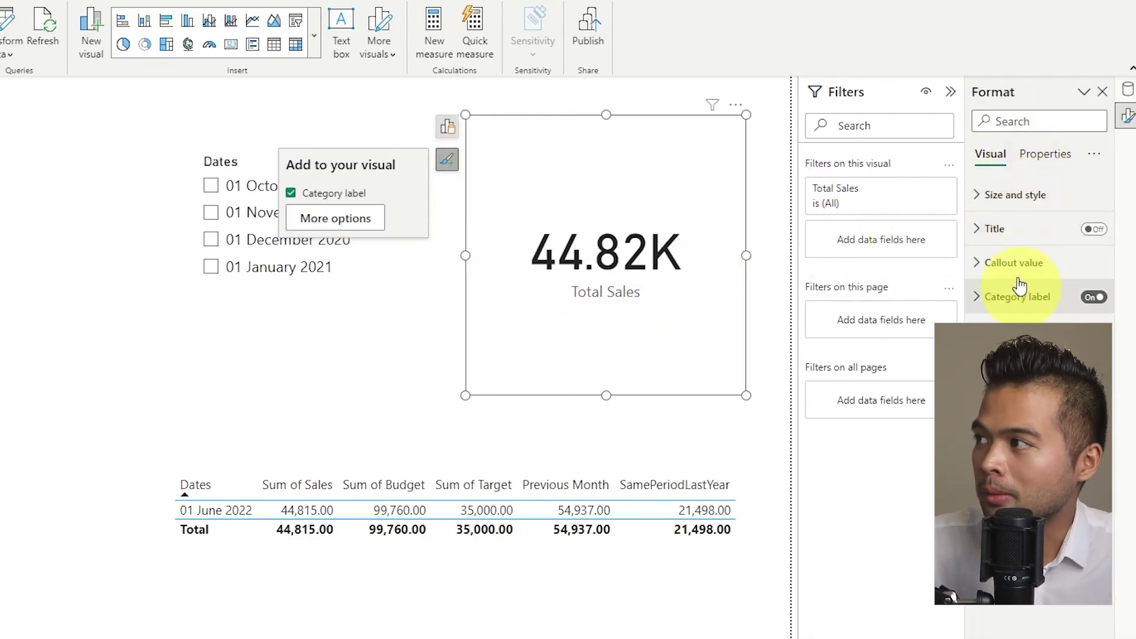
left_click(1033, 264)
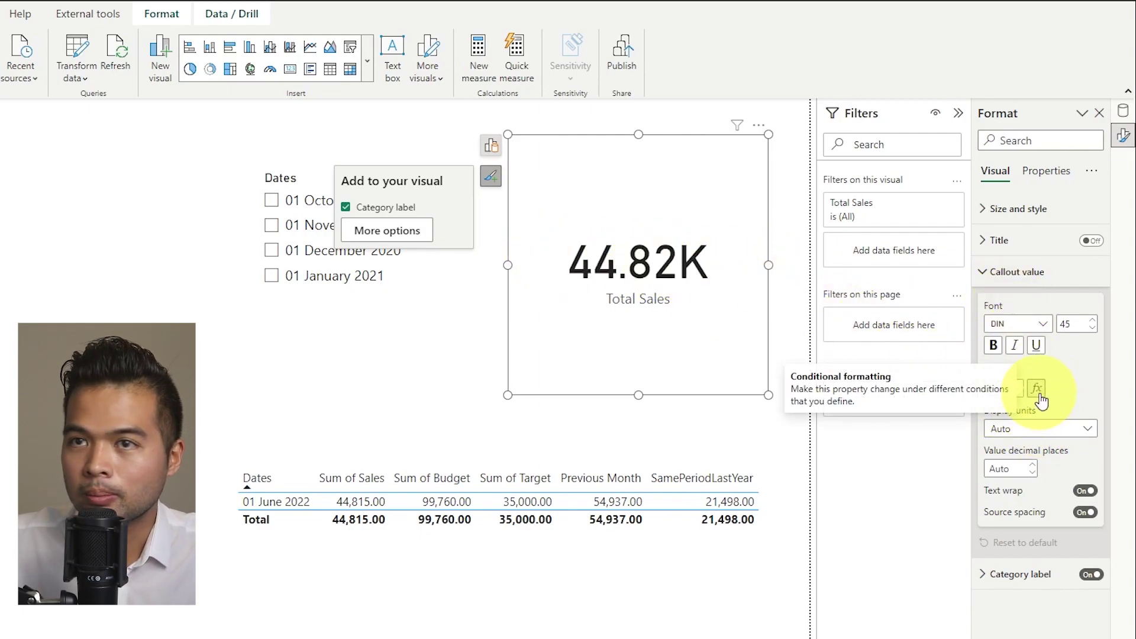
left_click(1009, 271)
left_click(1028, 242)
left_click(1092, 241)
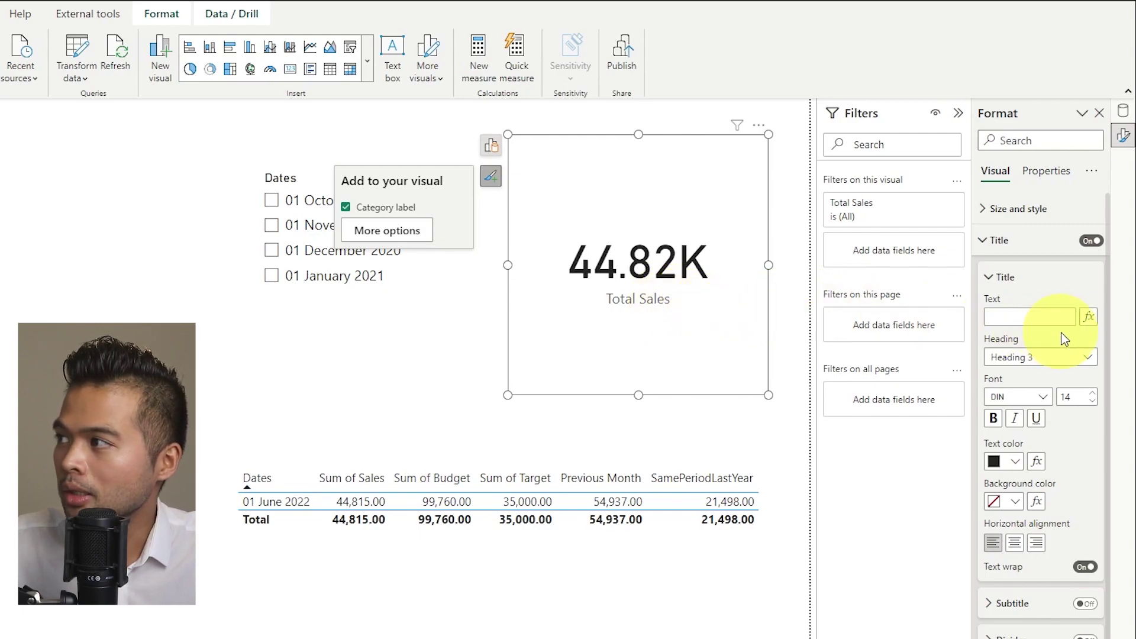
left_click(1006, 278)
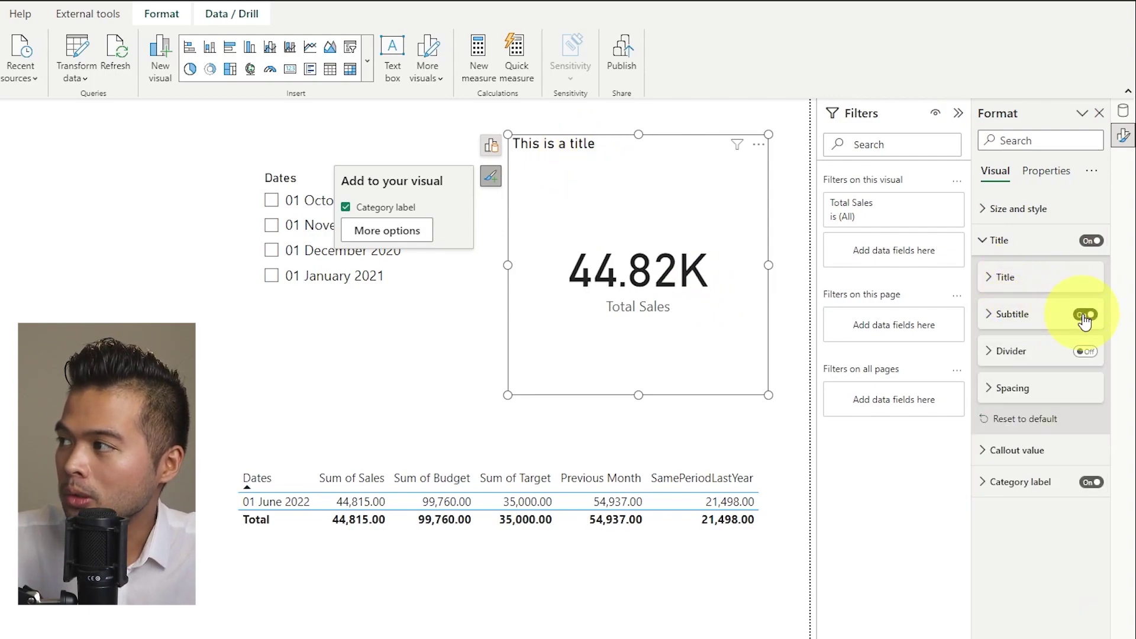
- Turn on the card's subtitle with the text "This is a subtitle" and center it horizontally
left_click(1026, 324)
left_click(1052, 353)
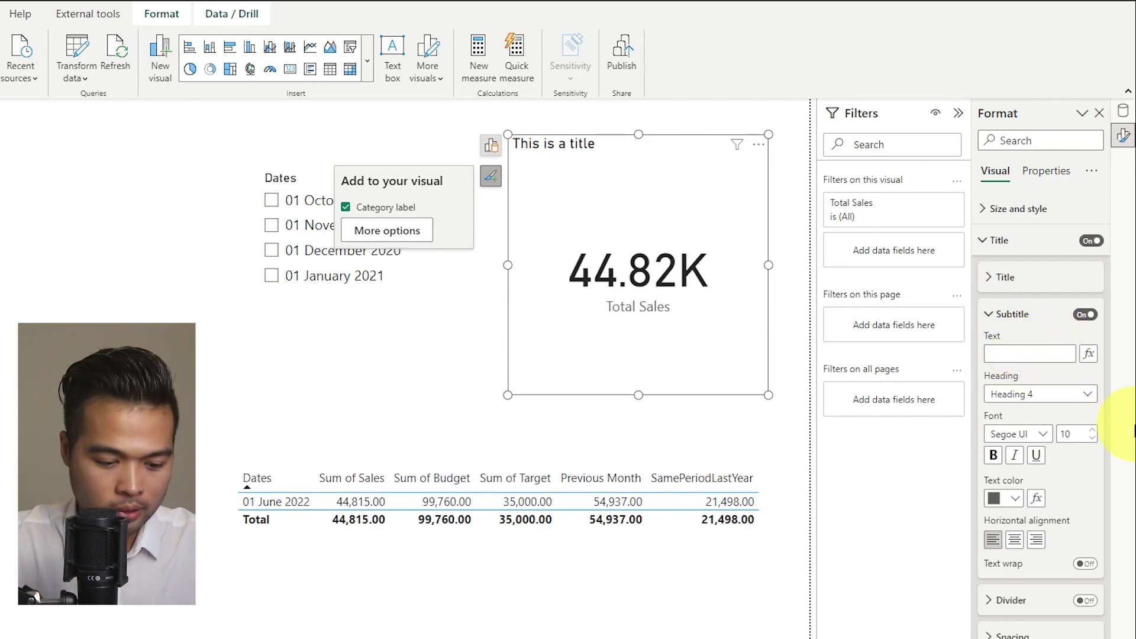
type("a subtitle")
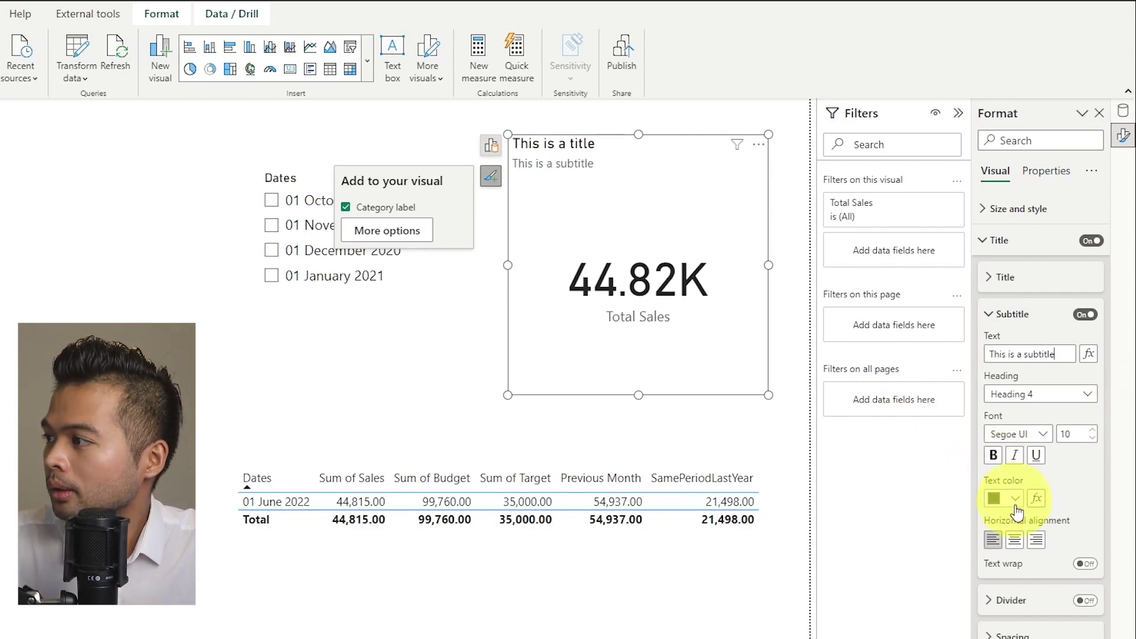
left_click(1014, 539)
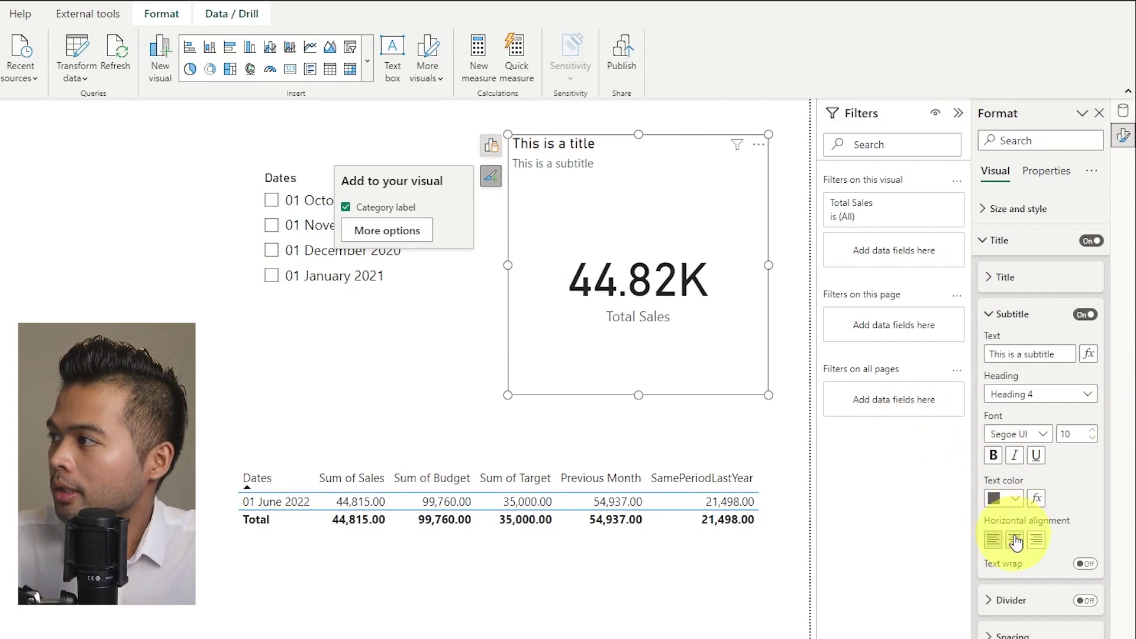
left_click(1013, 314)
- Center the card's title horizontally
left_click(1027, 281)
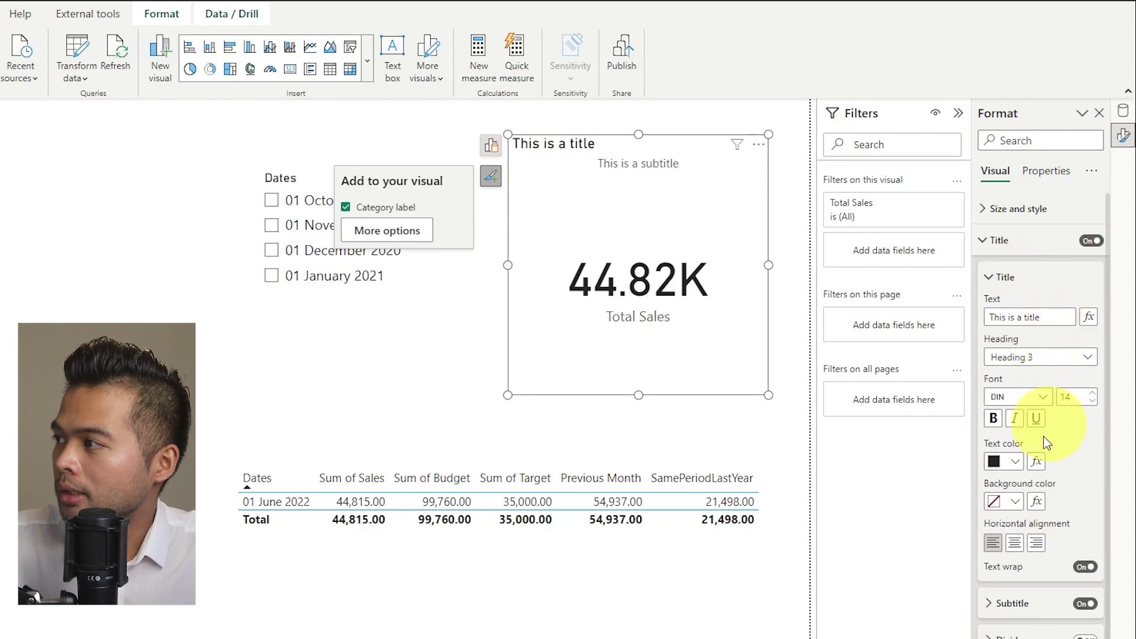
left_click(1015, 547)
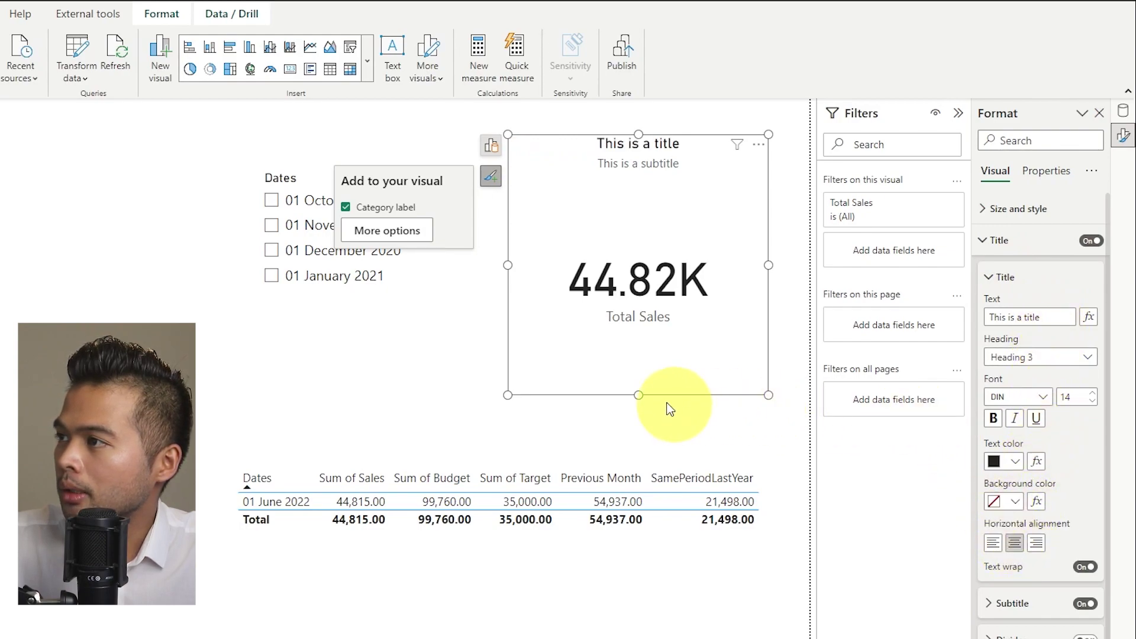
left_click(991, 239)
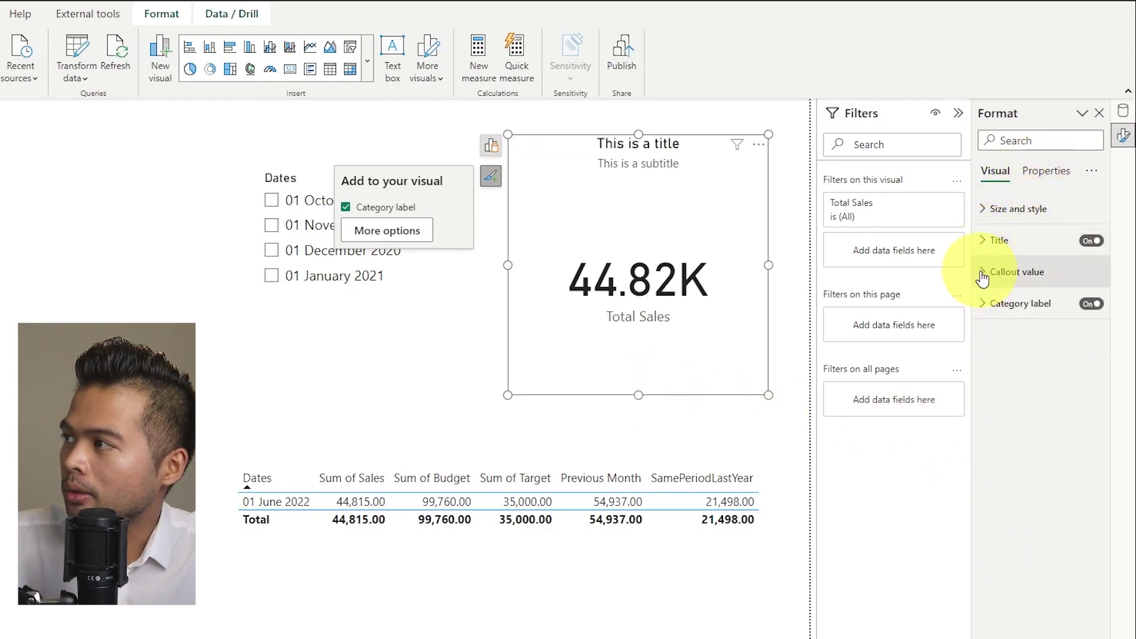
- Set the card's callout value font to Calibri with size 15
left_click(1000, 271)
left_click(1045, 327)
left_click(1027, 398)
double_click(1065, 325)
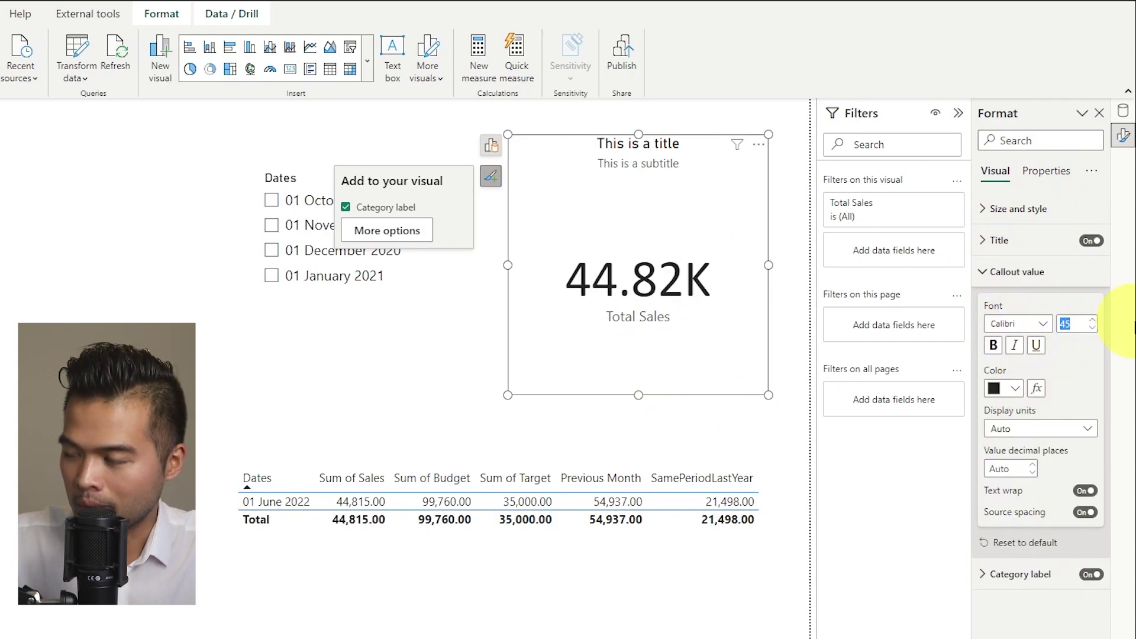
type("15")
key("Return")
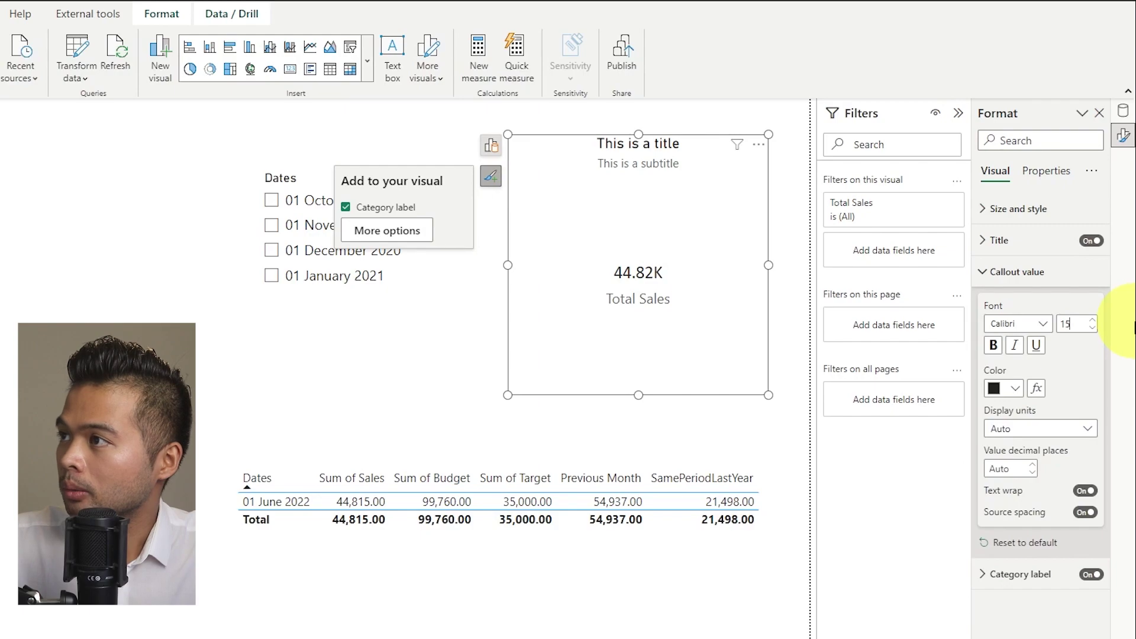
left_click(1010, 273)
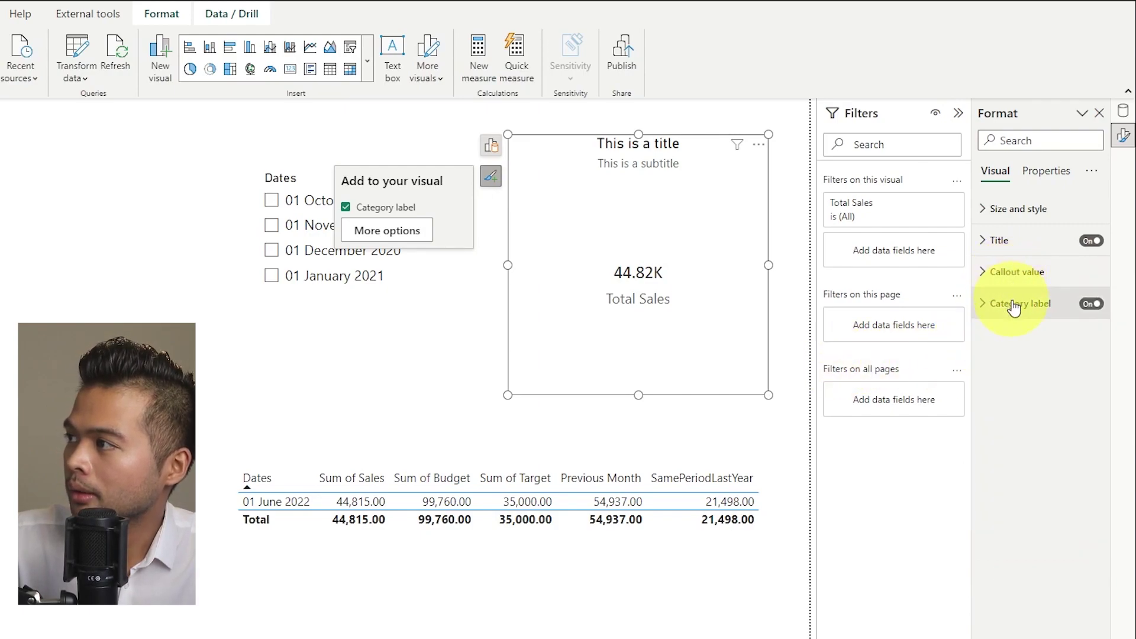
- Set the card's category label font to Calibri and reduce the card's height to close up the empty space
left_click(1014, 303)
left_click(1043, 356)
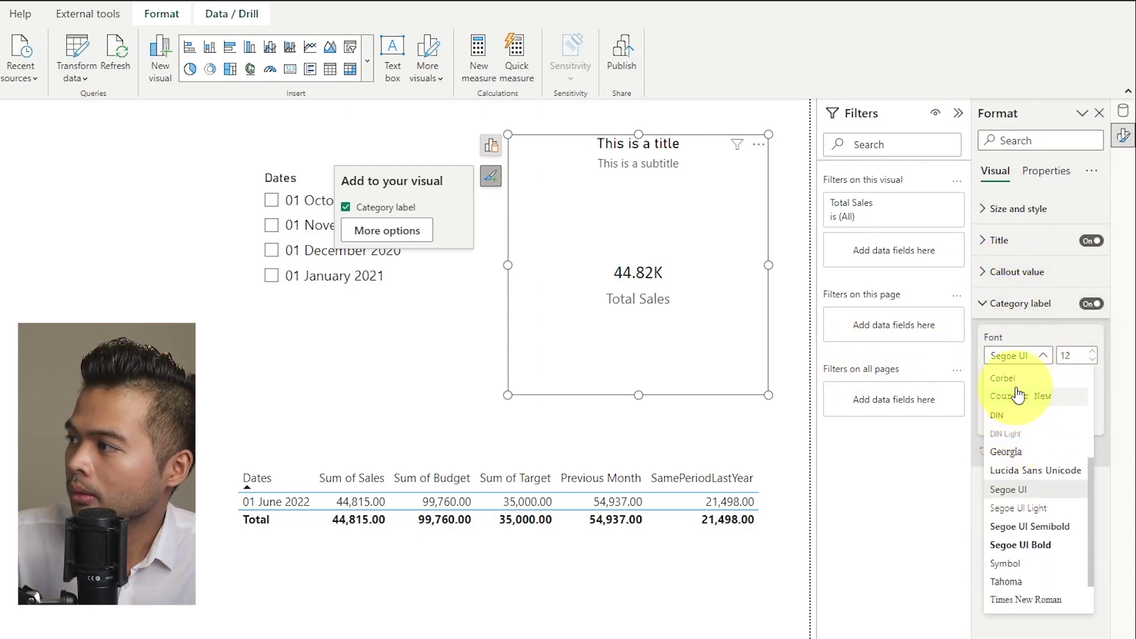
scroll(1027, 403, "up", 3)
scroll(1028, 409, "up", 3)
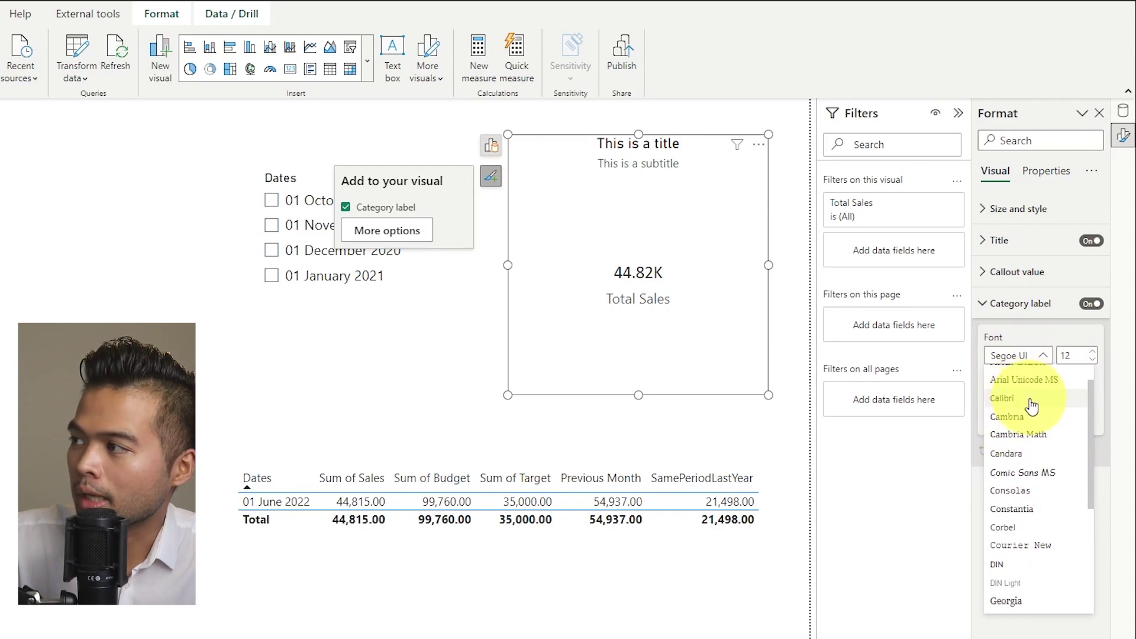
left_click(1023, 426)
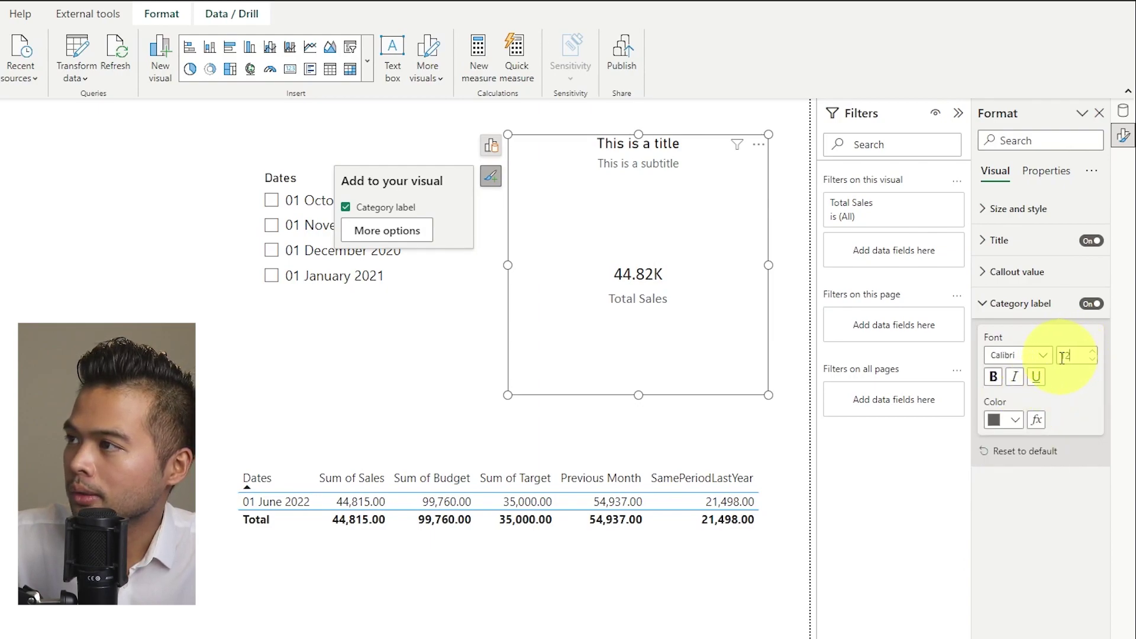
left_click_drag(641, 395, 693, 288)
- Set the card title's font to Calibri
left_click(1005, 240)
left_click(1018, 396)
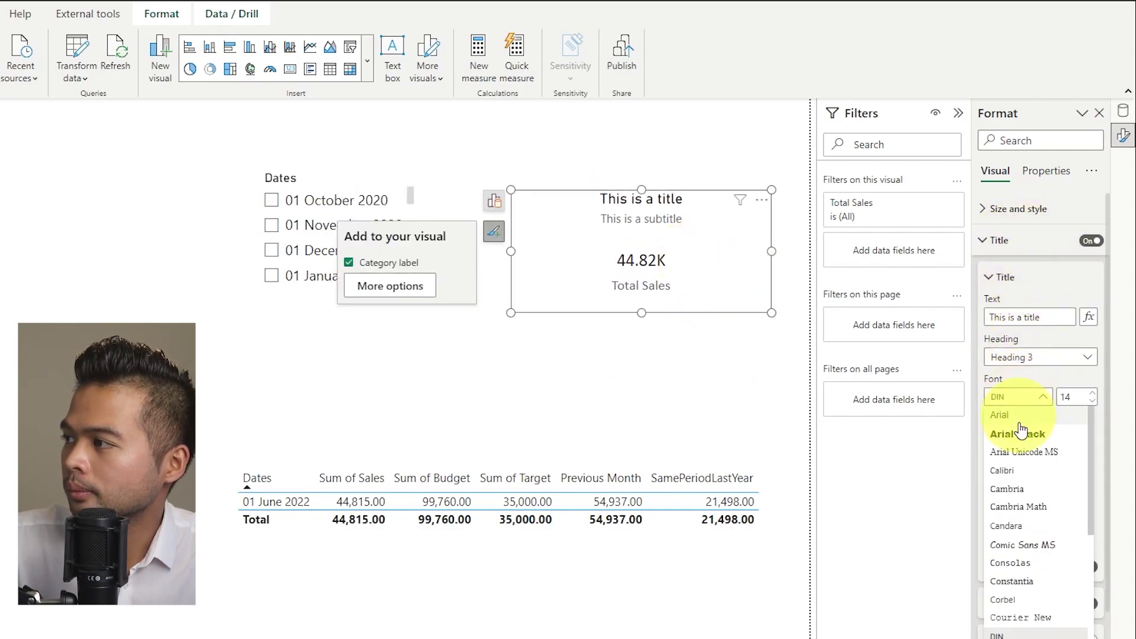
left_click(1034, 444)
left_click(1016, 283)
- Set the card subtitle's font to Calibri with size 15
left_click(1012, 314)
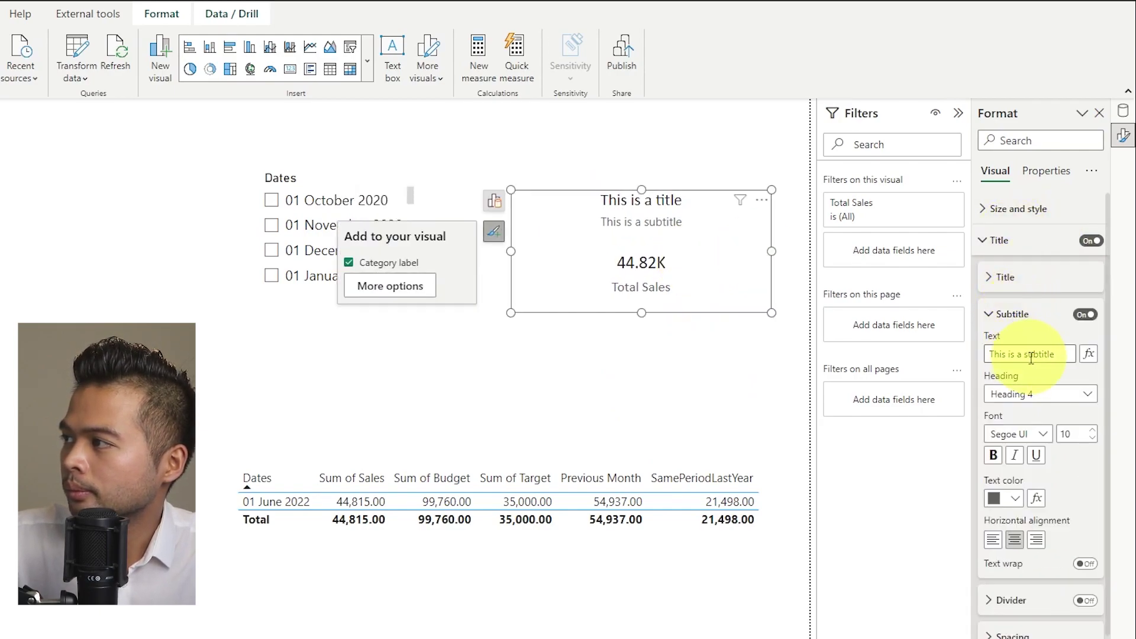
left_click(1020, 434)
scroll(1027, 533, "up", 5)
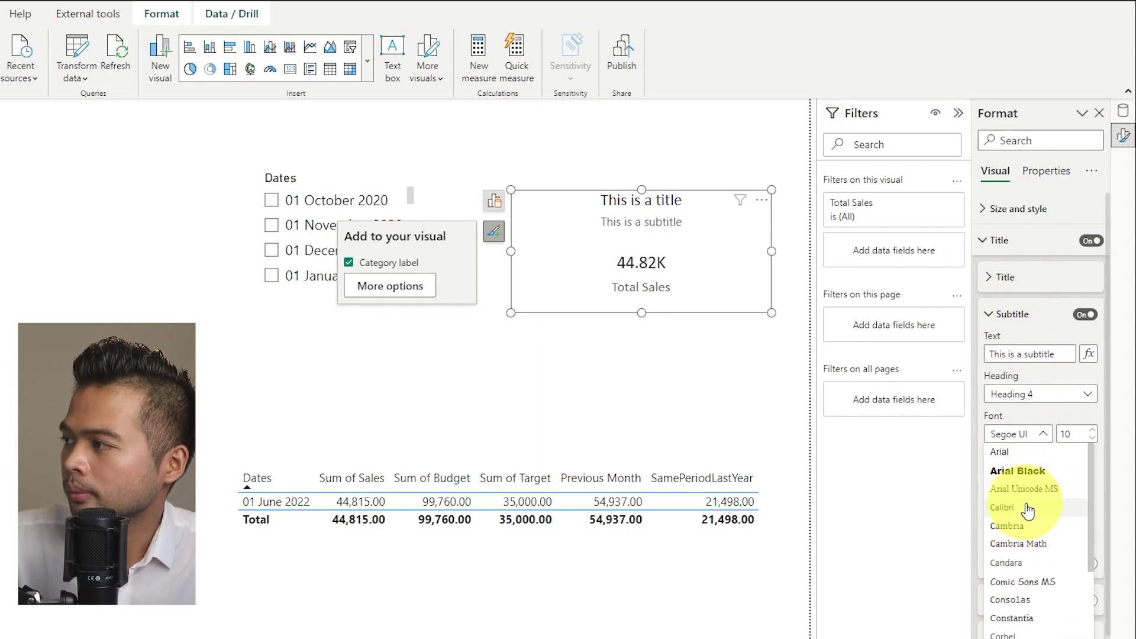
left_click(1006, 500)
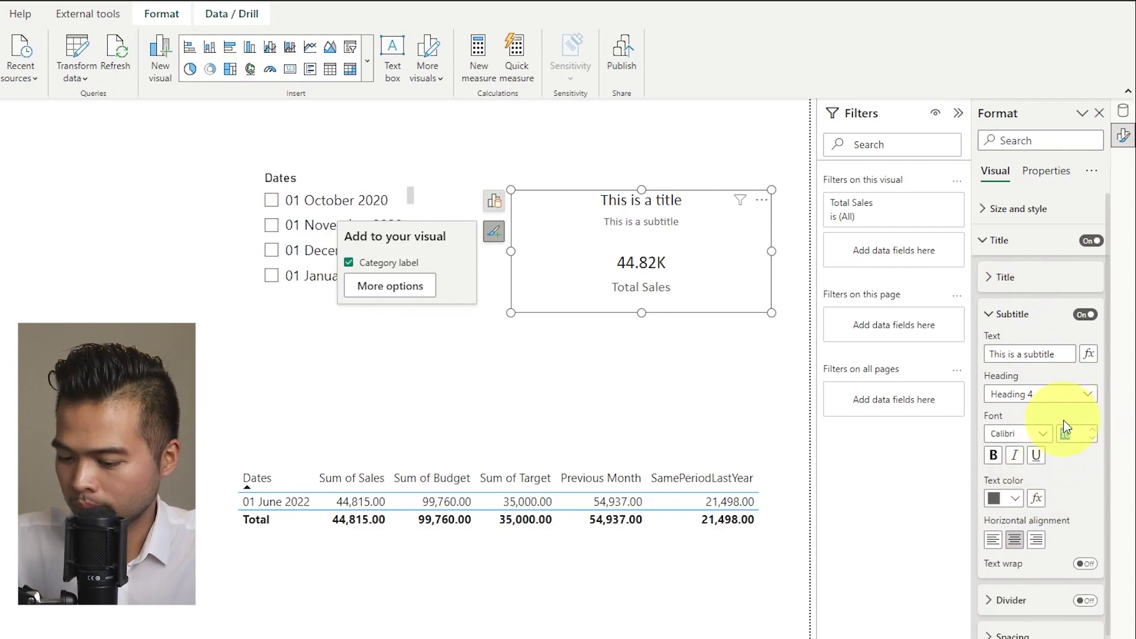
type("15")
- Make the card slightly shorter and narrower so that it fits closely around its text
left_click_drag(652, 307, 658, 305)
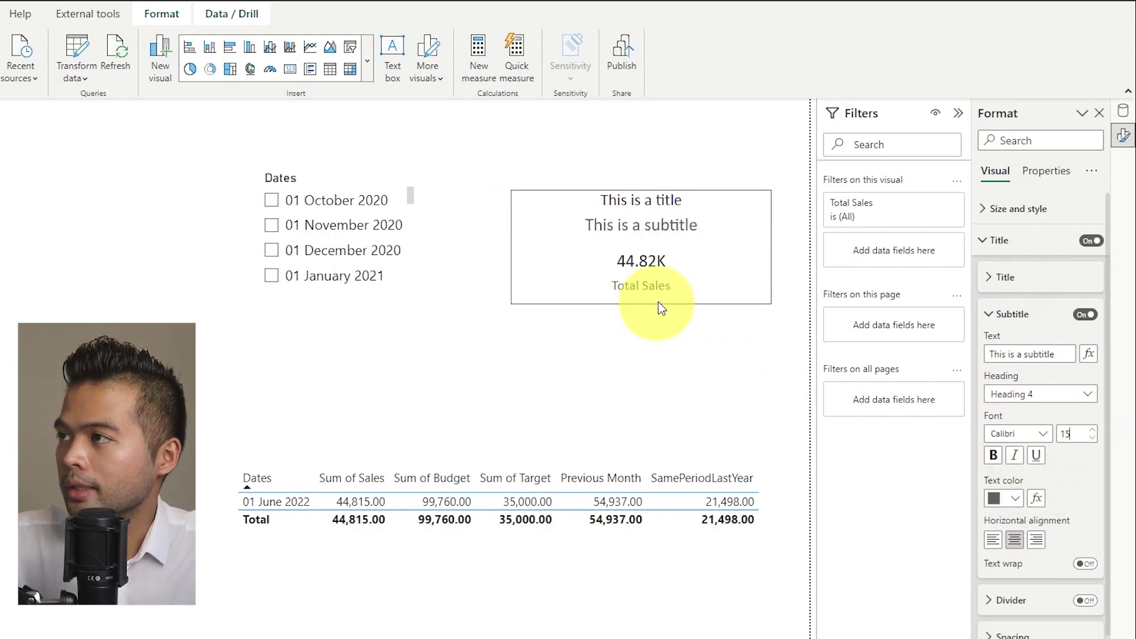
left_click_drag(770, 244, 722, 273)
left_click(689, 358)
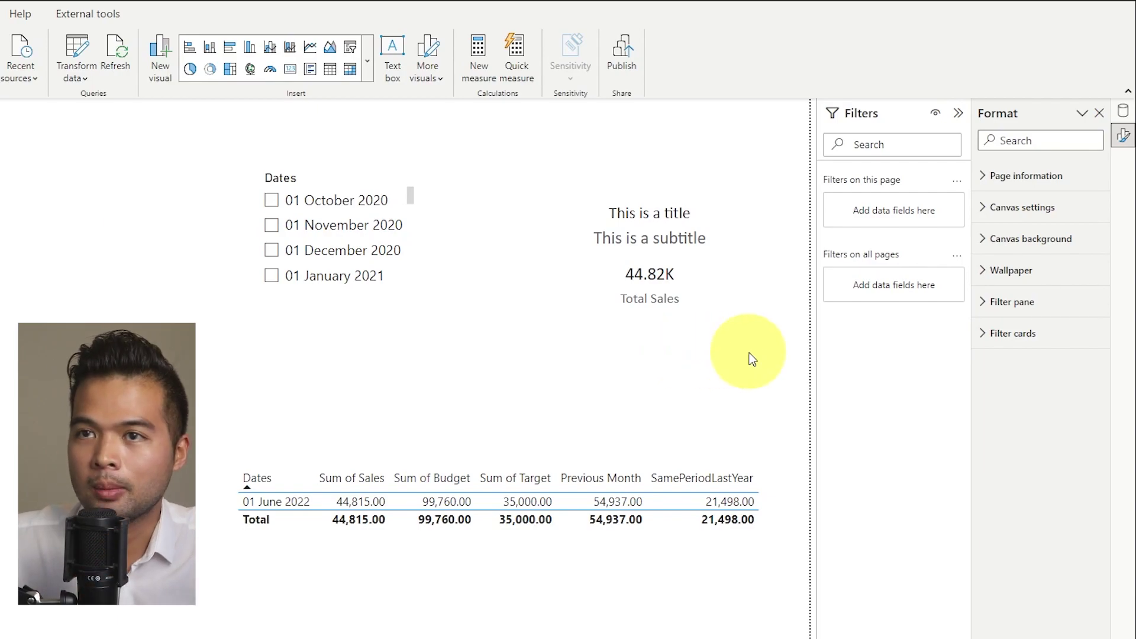
- Replace the card's title text with "Total Sales"
left_click(676, 236)
left_click(1000, 277)
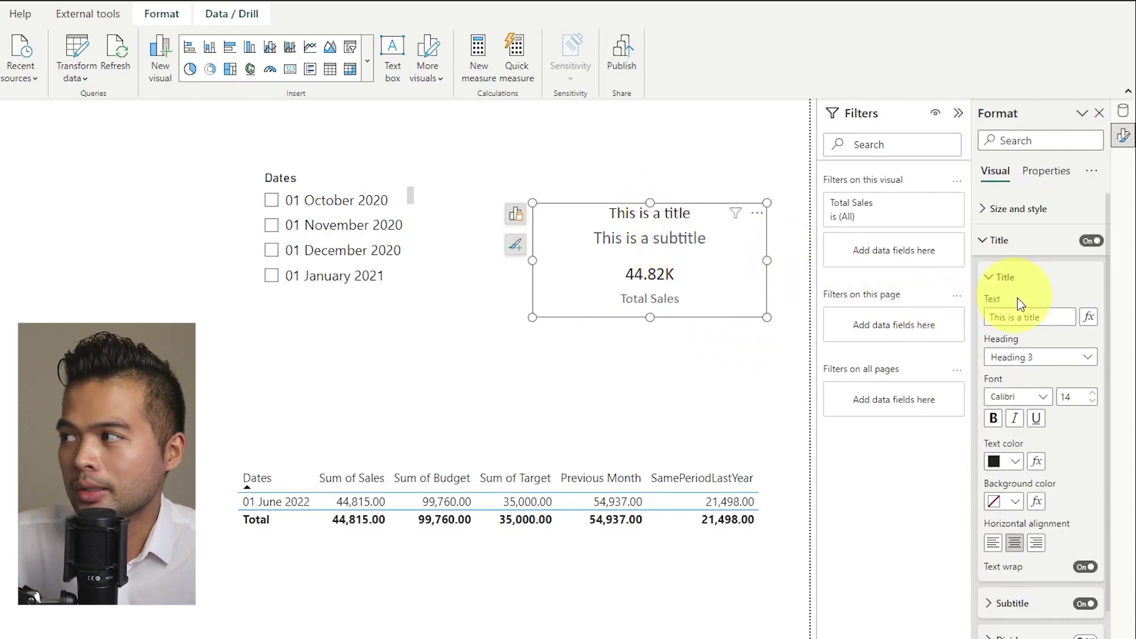
left_click_drag(987, 317, 1109, 315)
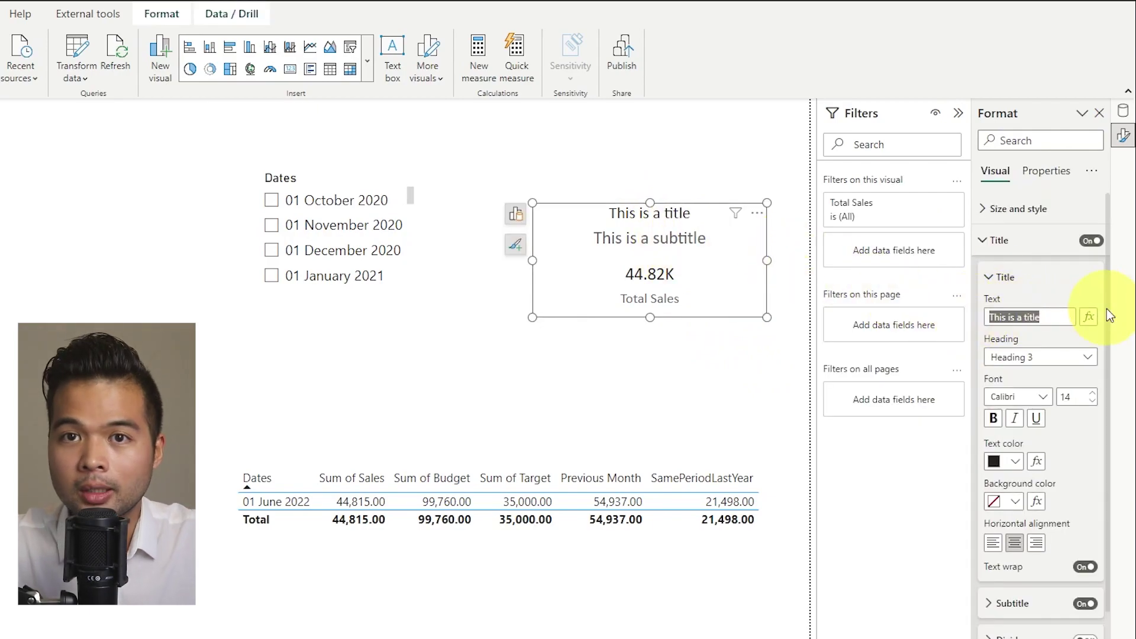
type("Total Sales")
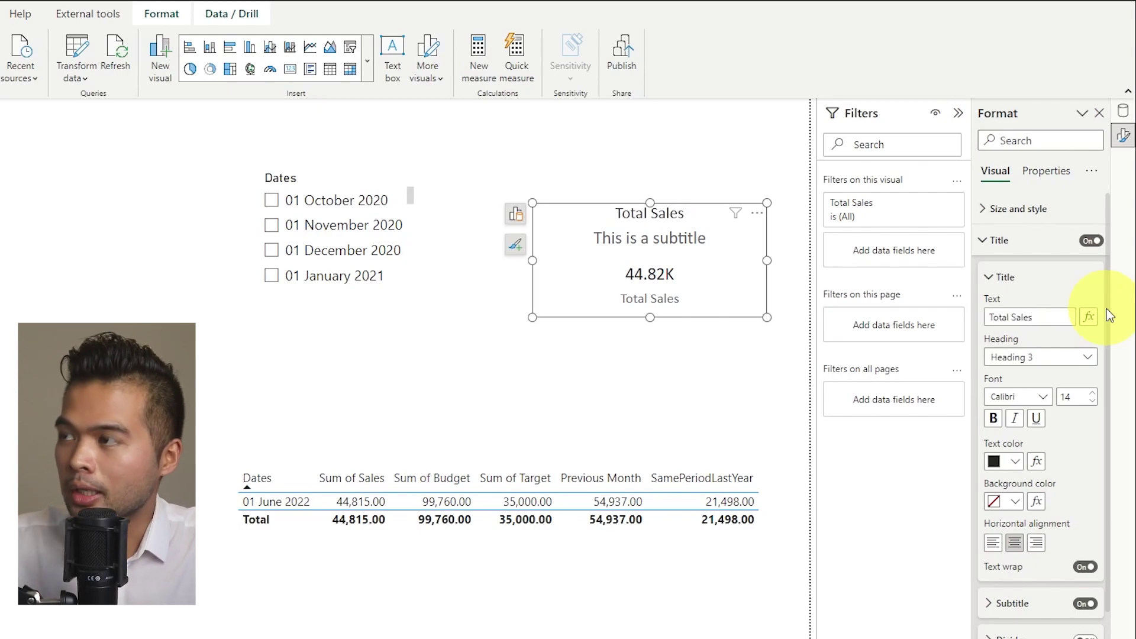
left_click(660, 368)
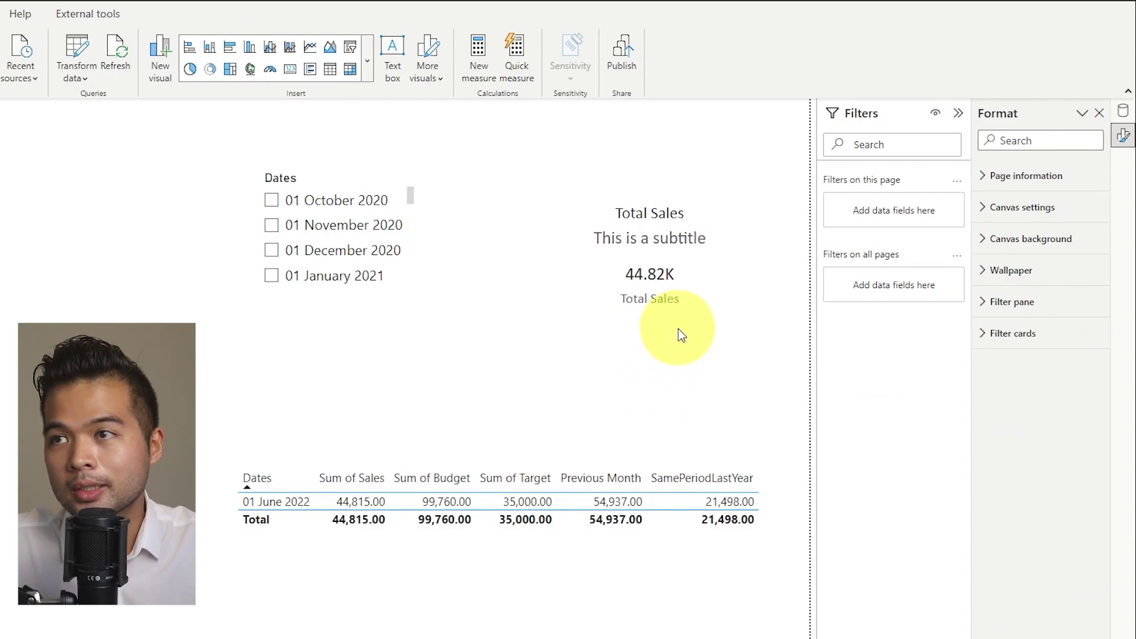
- Set the card title's font size to 12
left_click(658, 278)
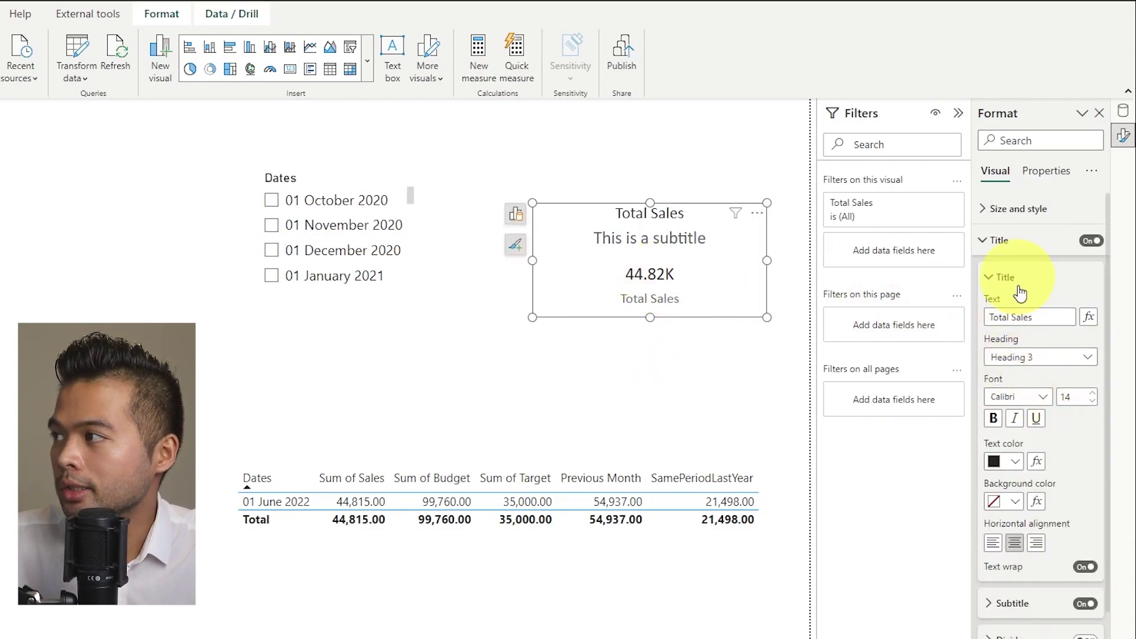
left_click(1093, 401)
left_click(1093, 401)
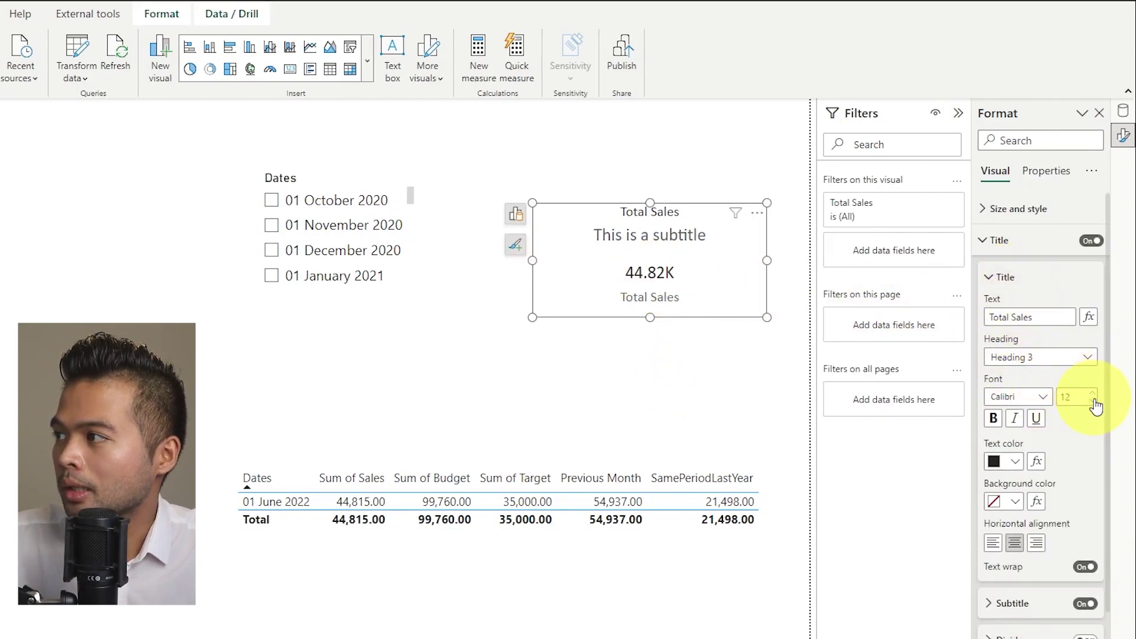
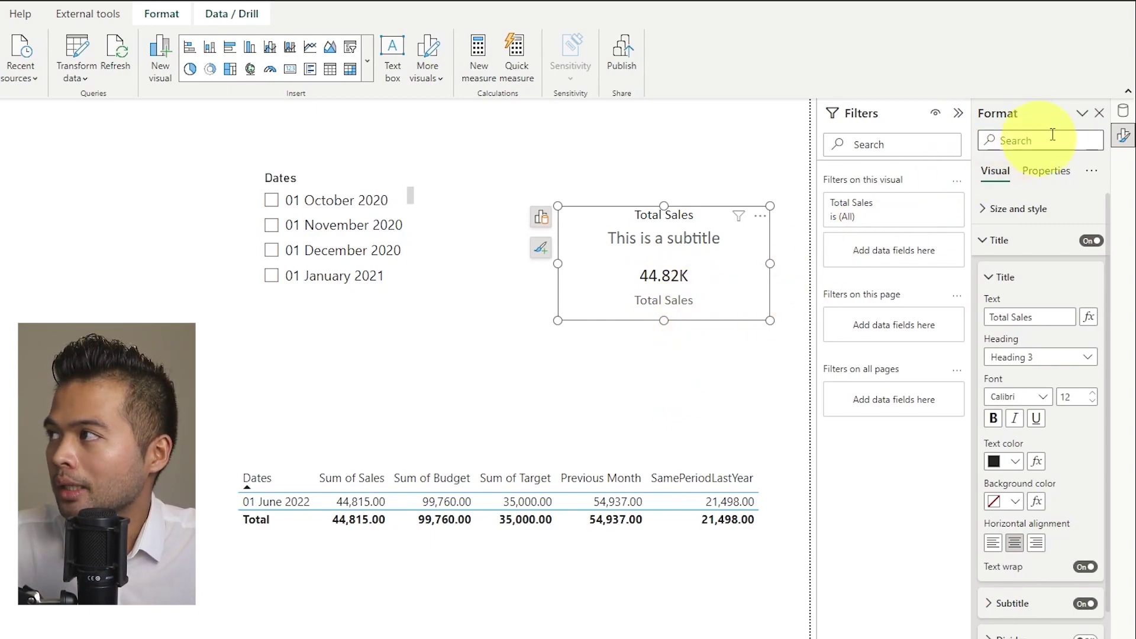
- Nudge the Total Sales card slightly down and to the left on the report canvas
left_click_drag(664, 234, 661, 236)
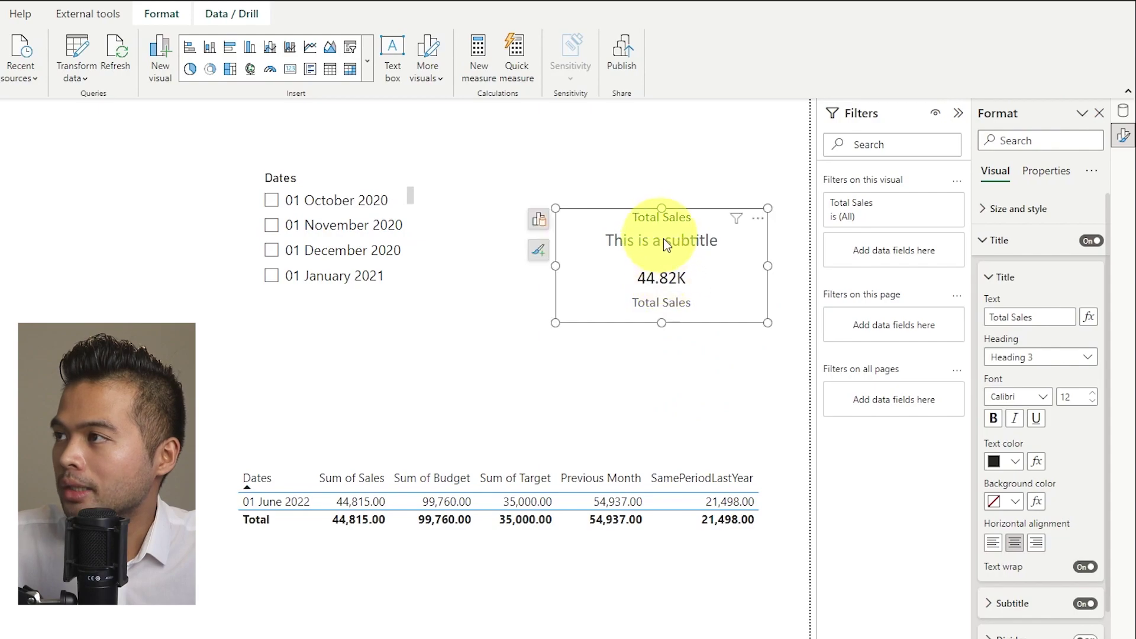
left_click(1000, 277)
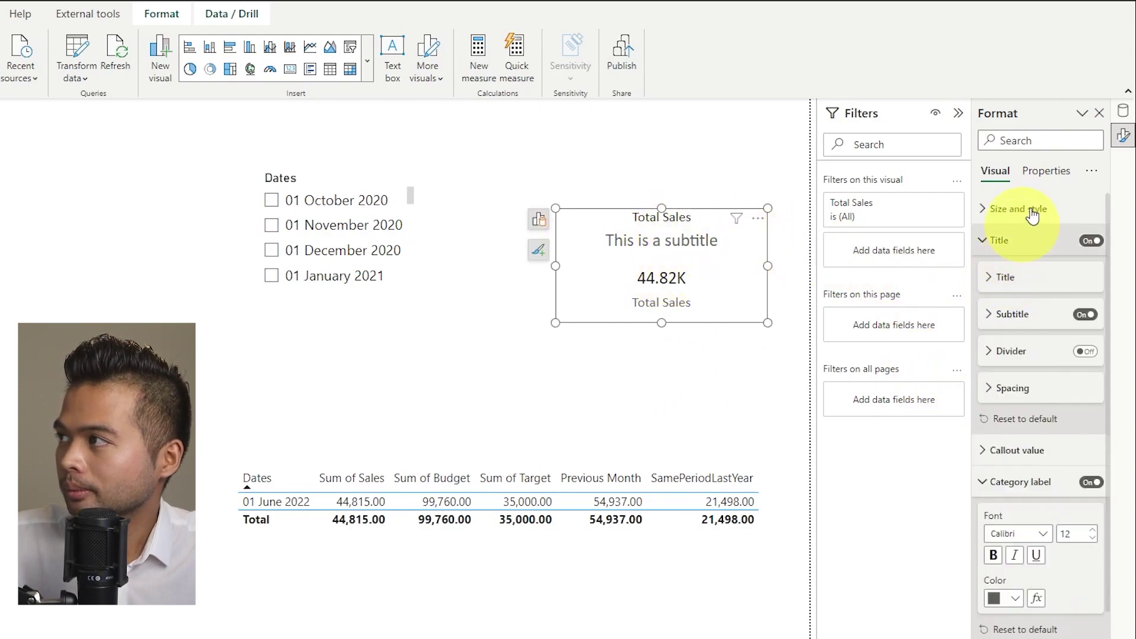
left_click(1123, 111)
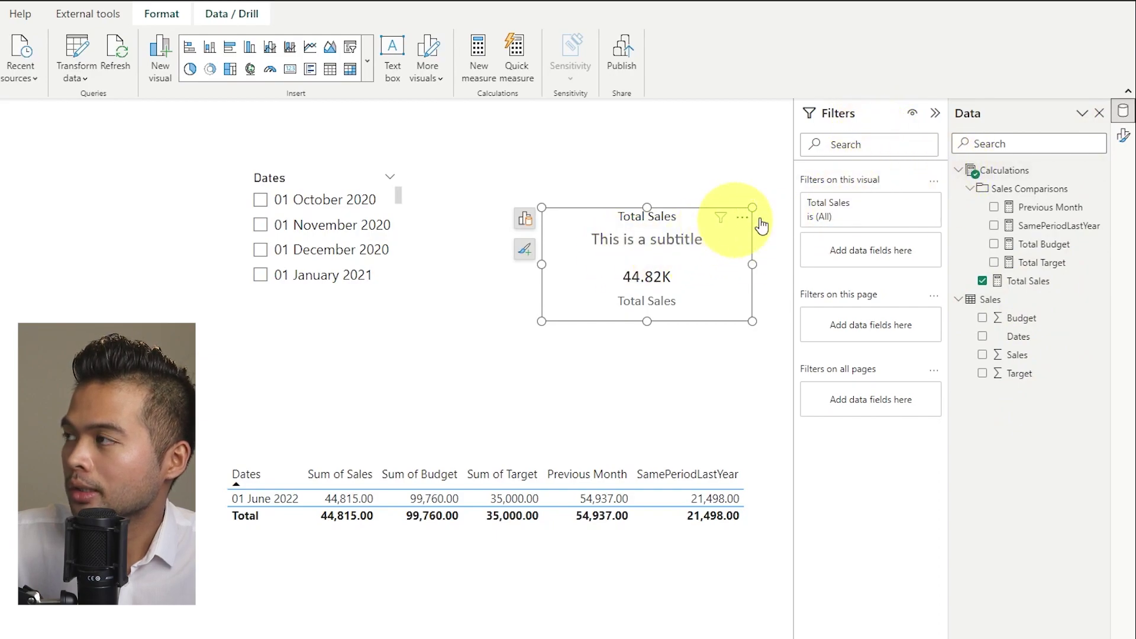
left_click(1123, 135)
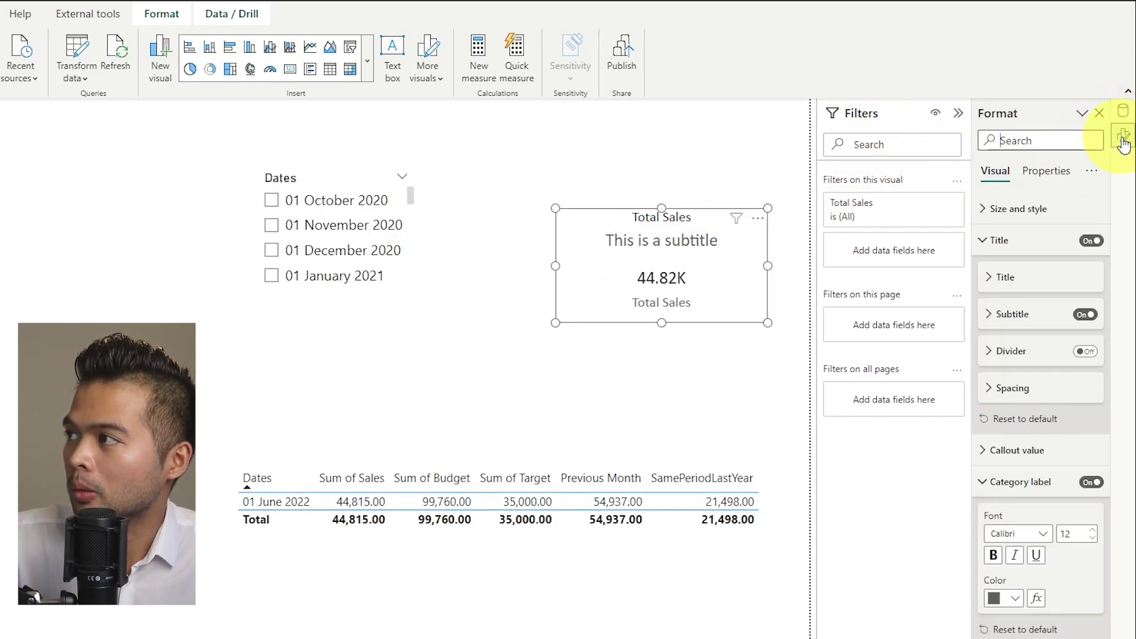
left_click(1032, 323)
left_click(1087, 355)
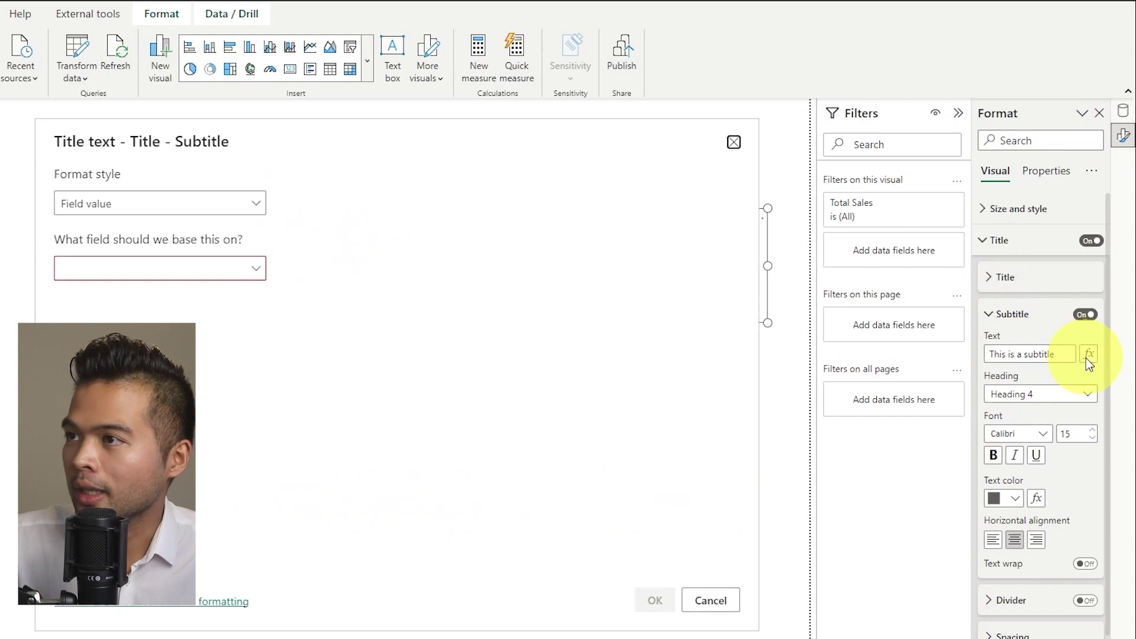
left_click(130, 207)
left_click(178, 225)
left_click(198, 268)
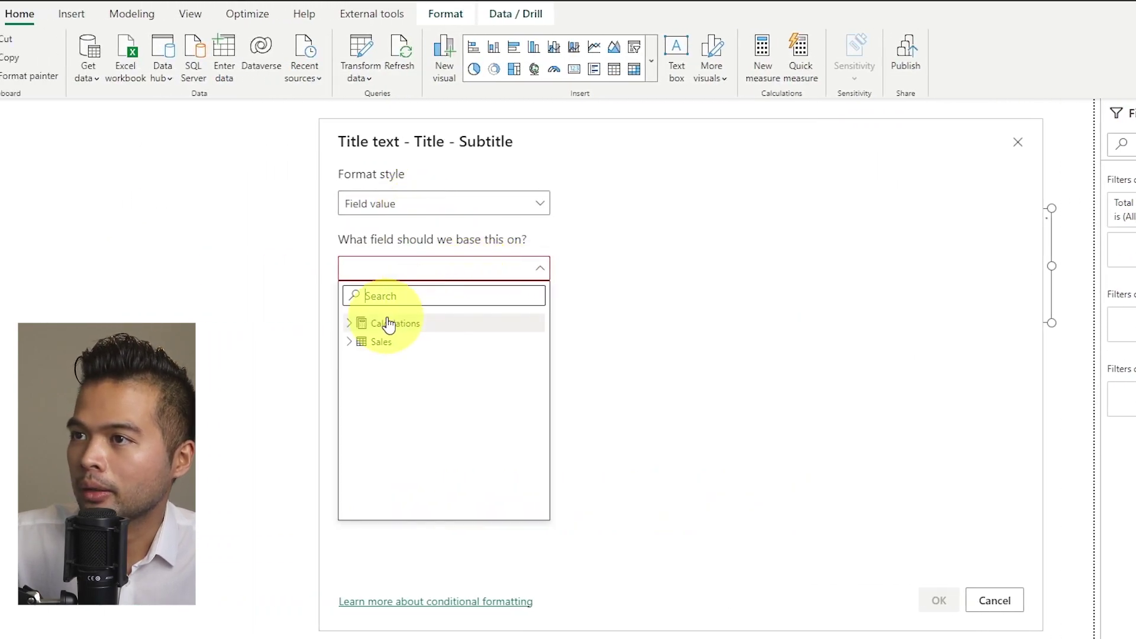
left_click(349, 324)
left_click(408, 384)
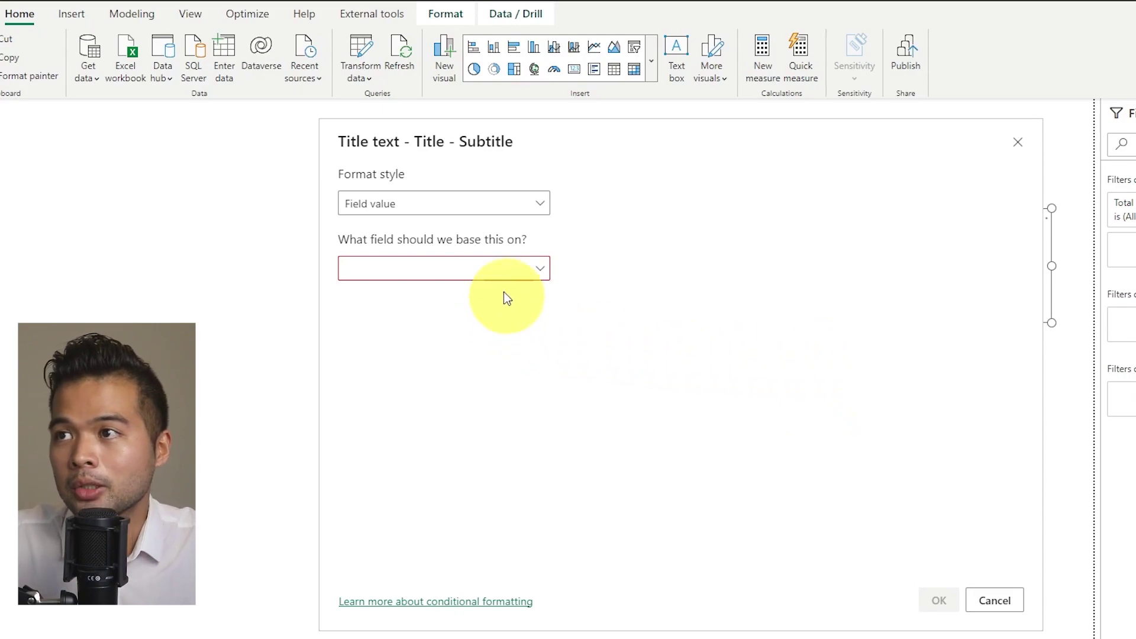
left_click(507, 271)
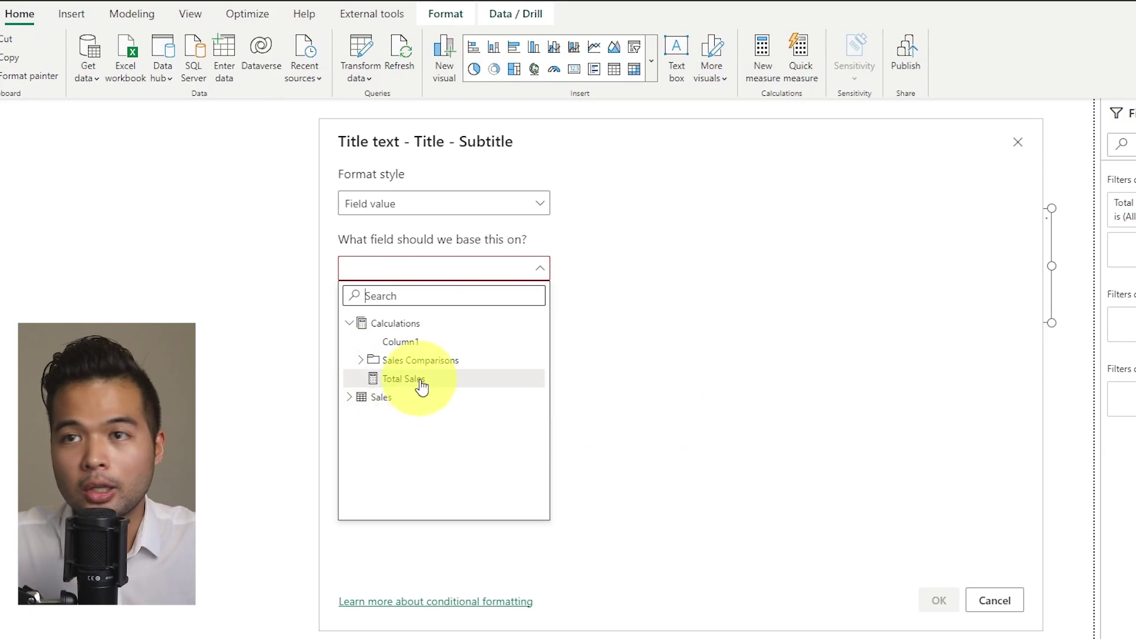
left_click(839, 473)
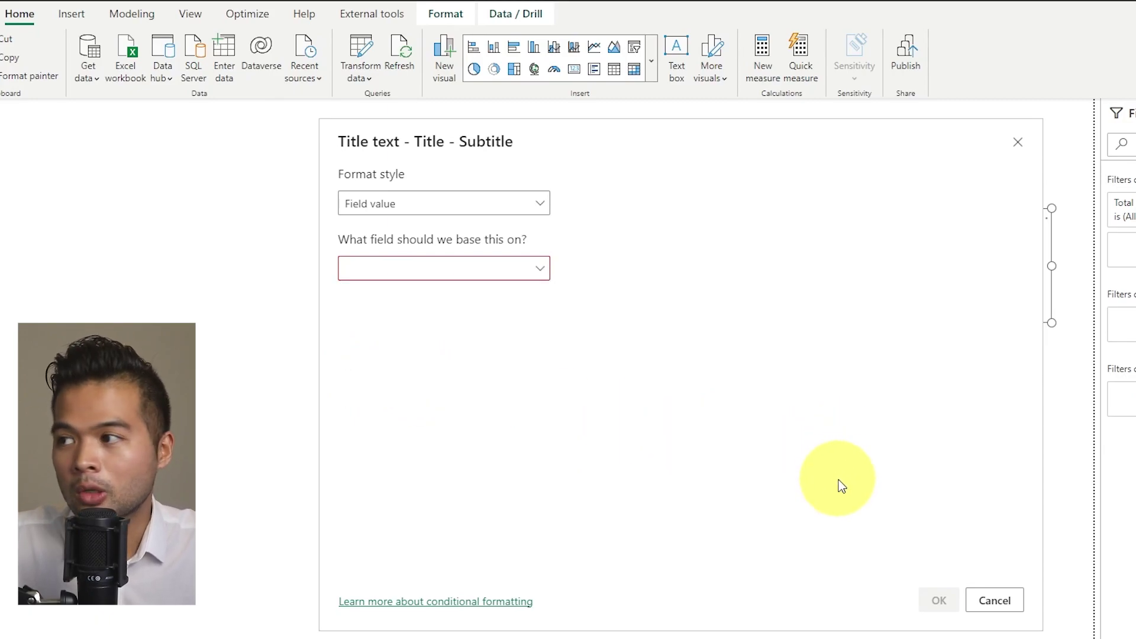
left_click(995, 600)
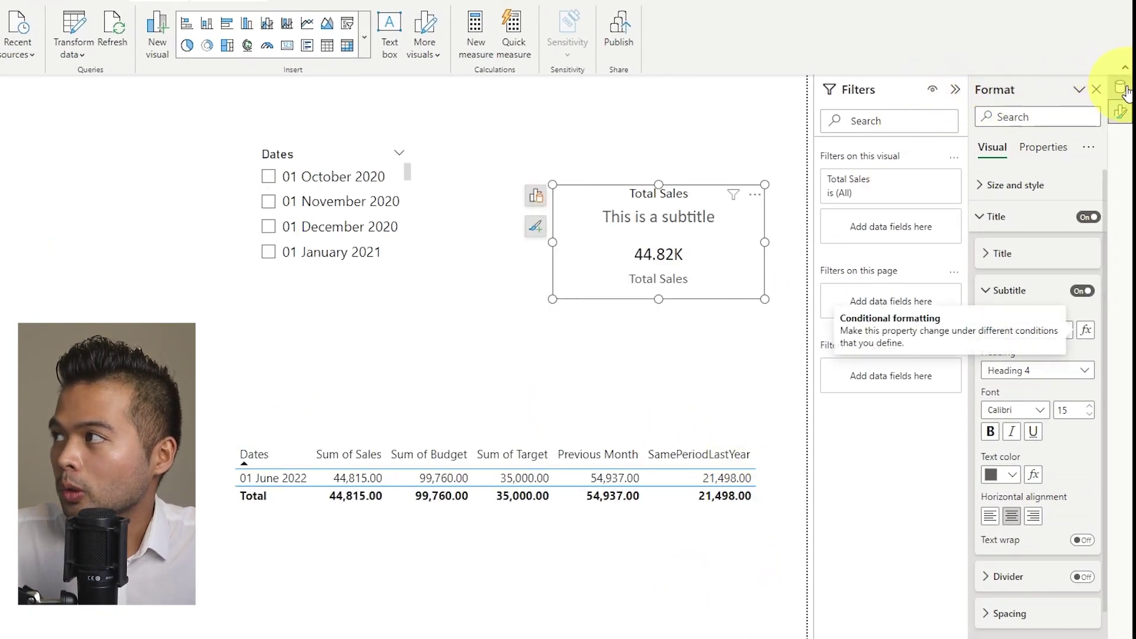
- Create a measure named KPI Total Sales in the Calculations table that references [Total Sales]
left_click(1120, 87)
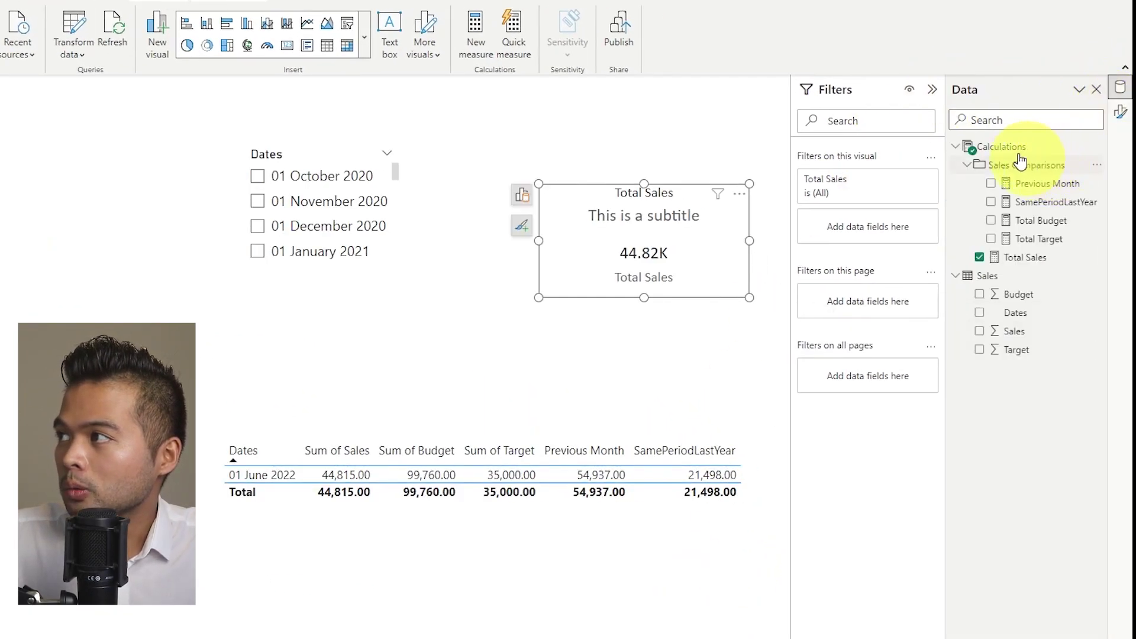
right_click(970, 148)
left_click(903, 158)
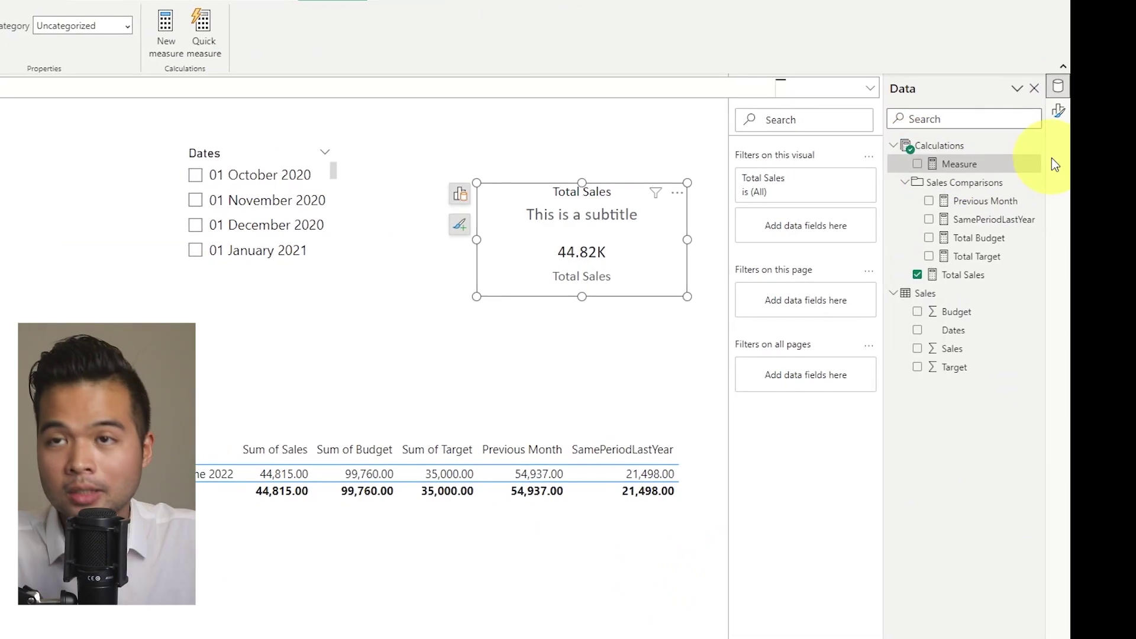
type("KPI T")
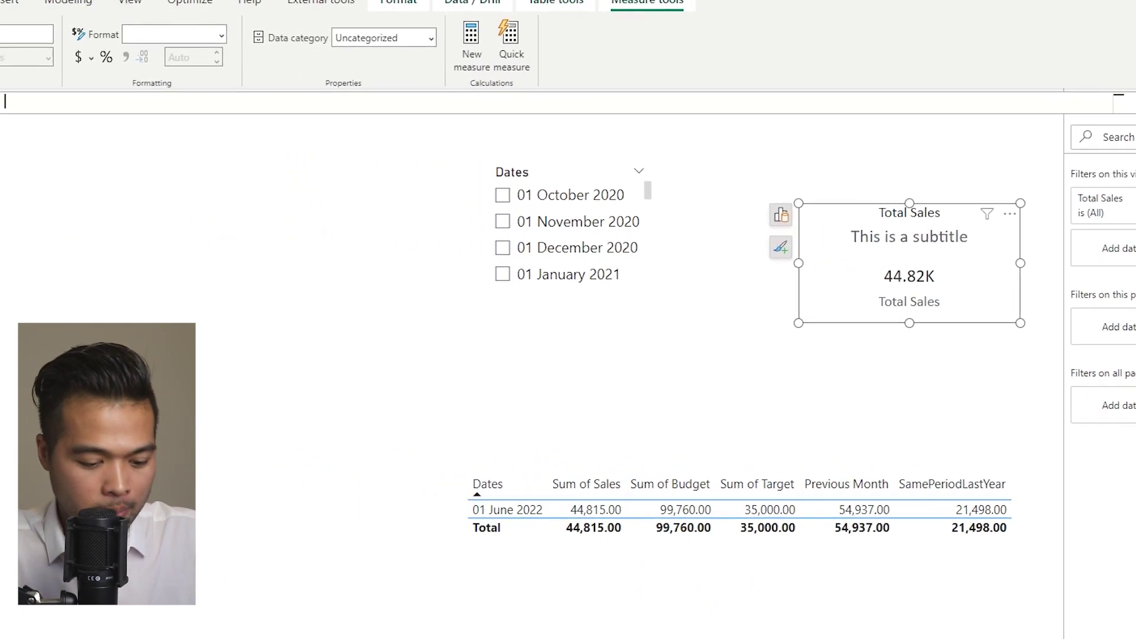
type("otal Sales = [Total")
key("Down")
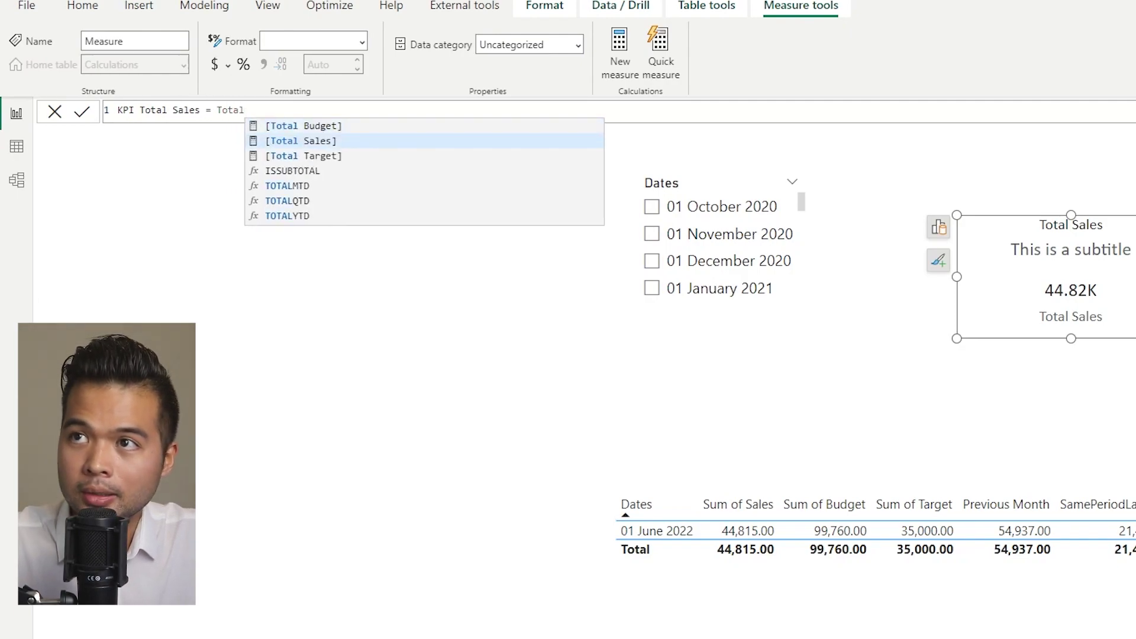
key("Tab")
- Complete the KPI Total Sales measure as FORMAT([Total Sales], "£#,0") & "" and commit it
left_click(217, 110)
type("FORMAT([")
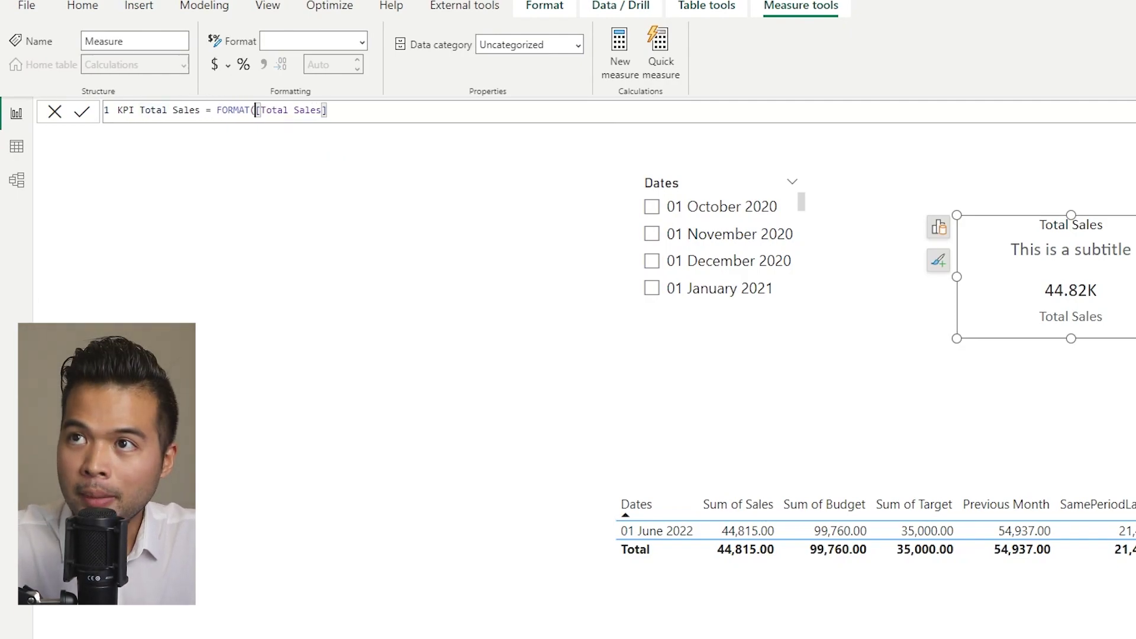
type(", \"£#,0")
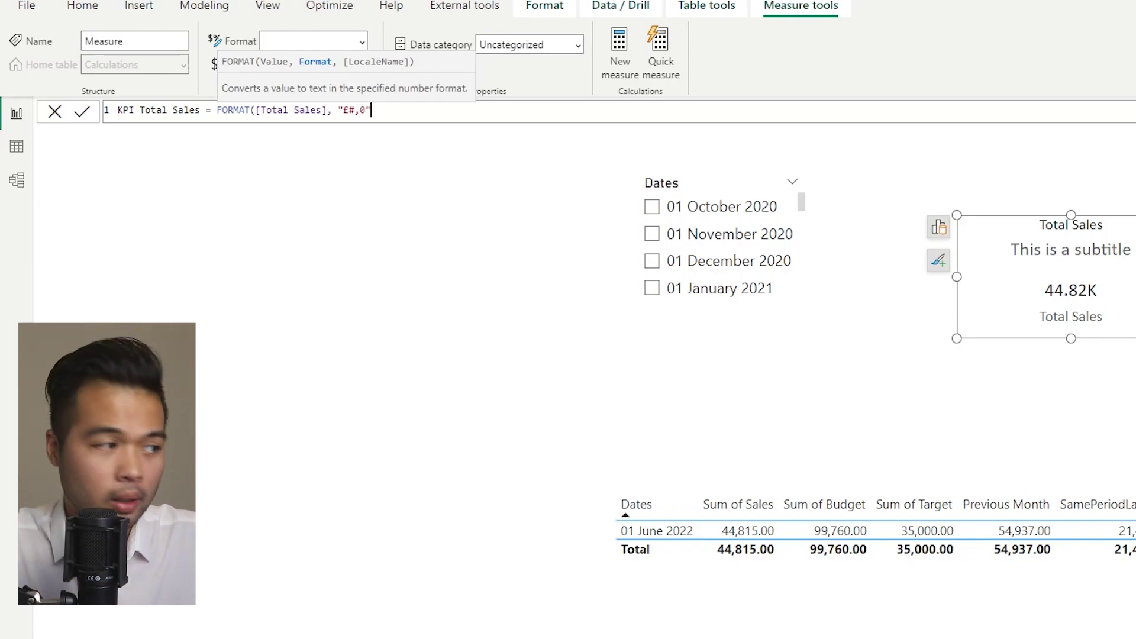
type(")")
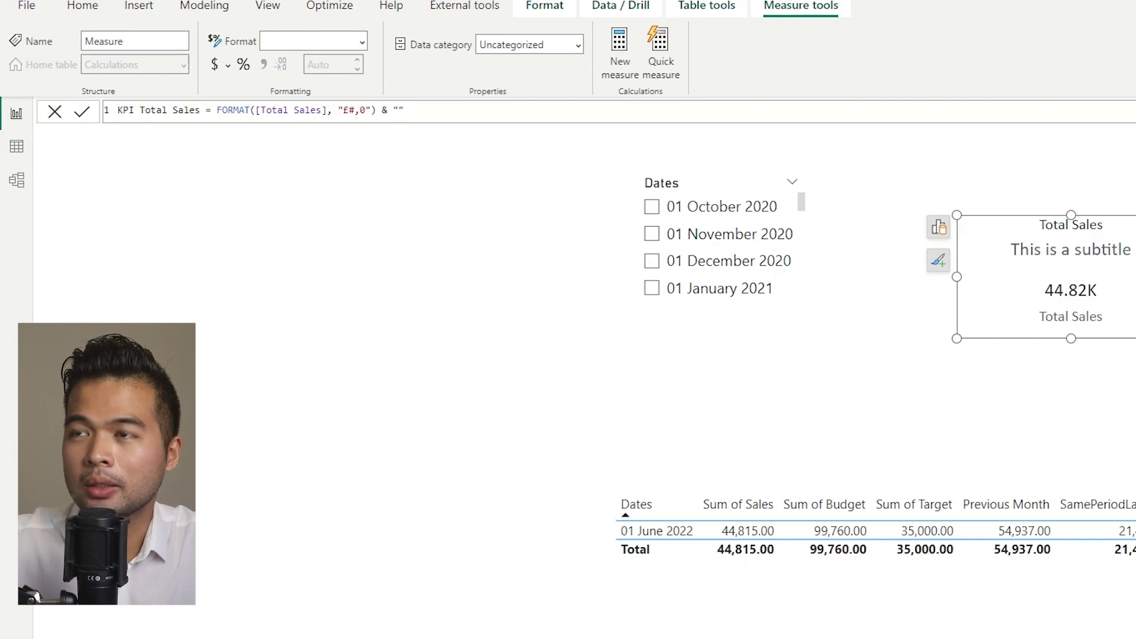
type("& \"\"")
key("Return")
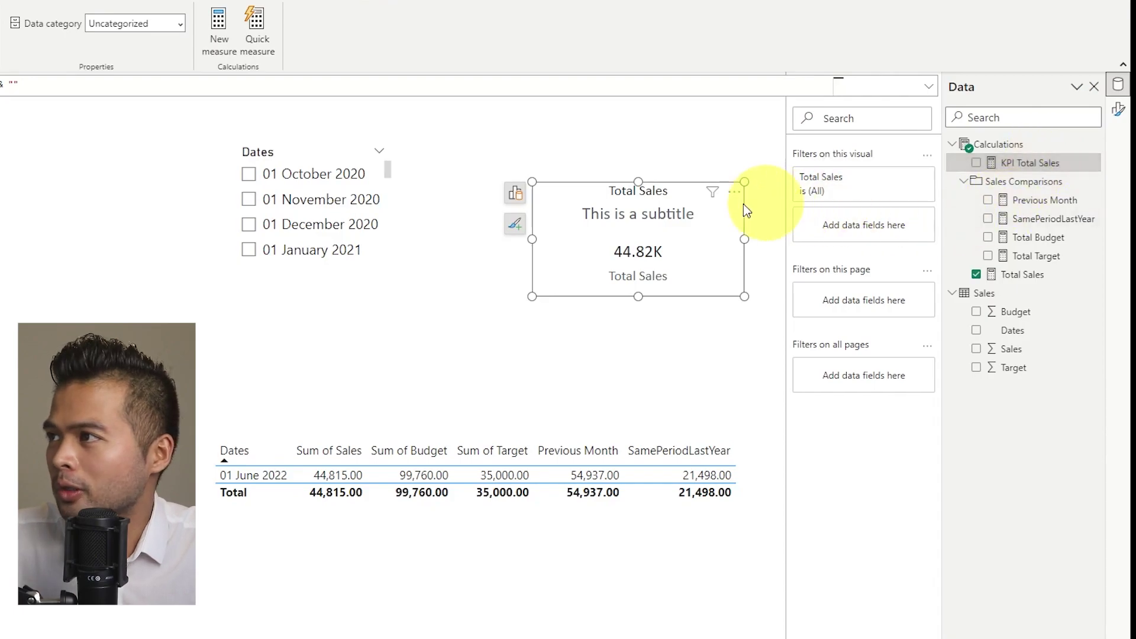
- Base the card's subtitle text on the field value of the KPI Total Sales measure
left_click(682, 252)
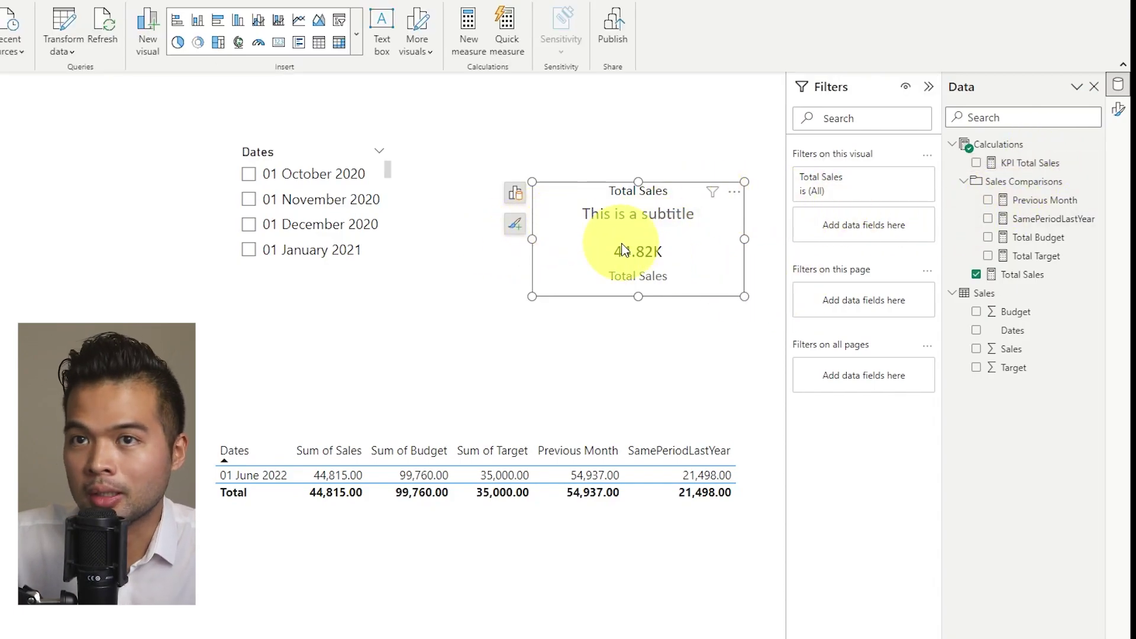
left_click(515, 223)
left_click(431, 283)
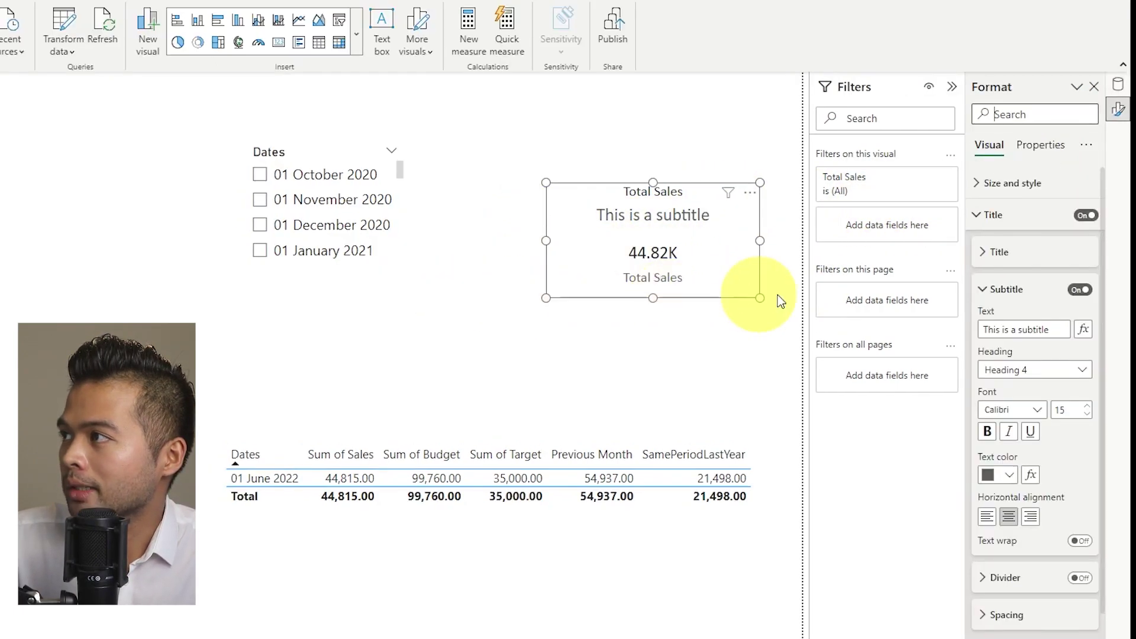
left_click(1084, 330)
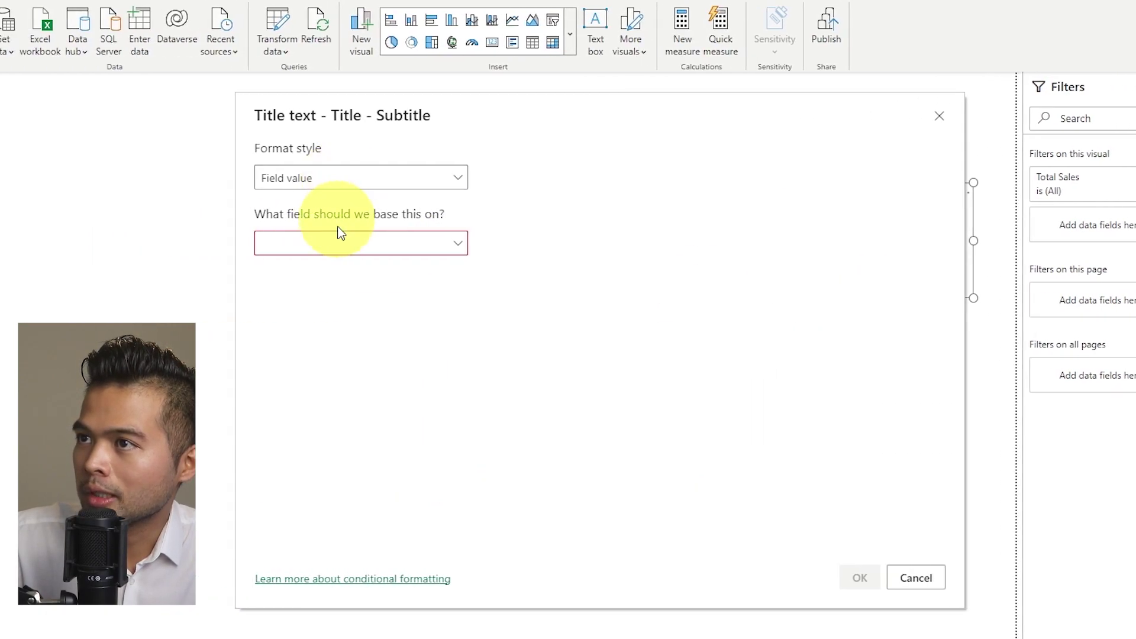
left_click(338, 244)
left_click(266, 298)
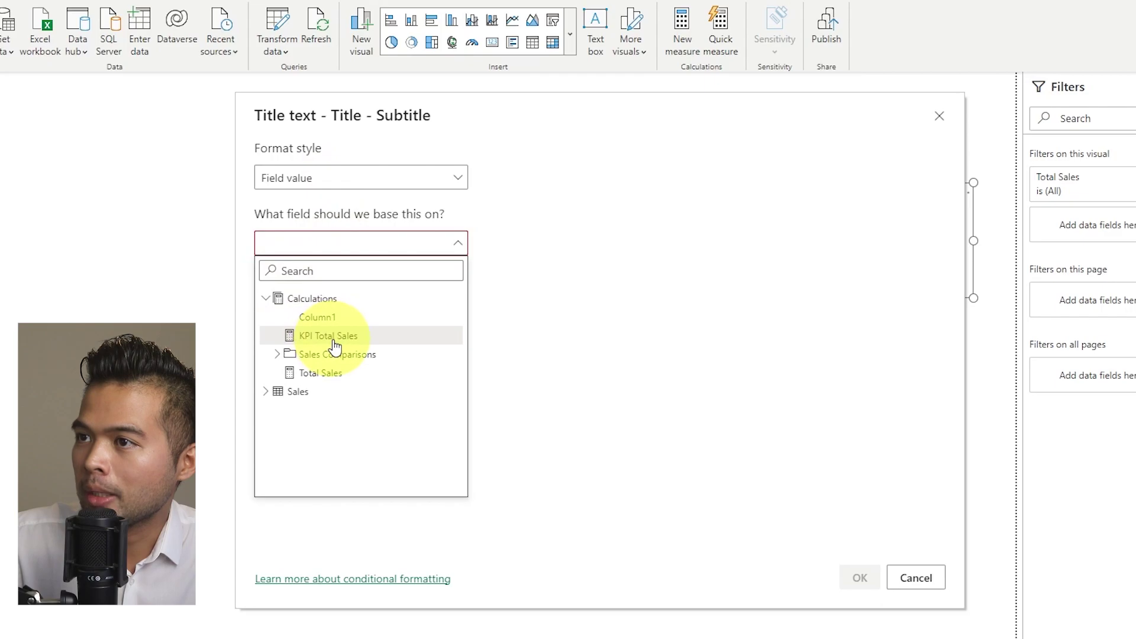
left_click(329, 335)
left_click(857, 577)
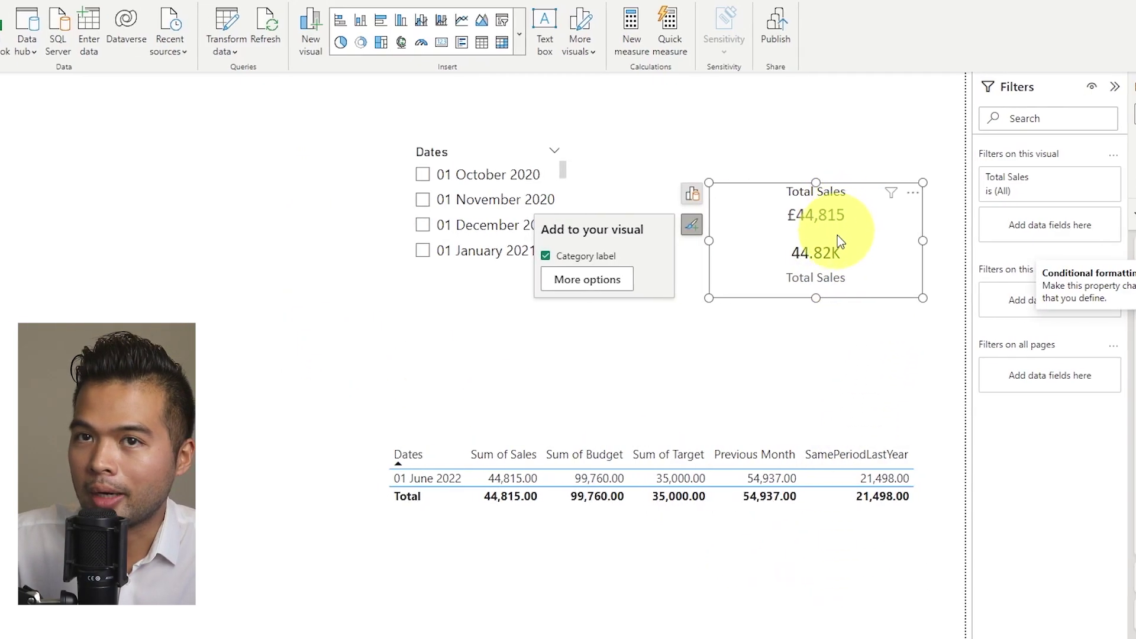
- Set the card subtitle's text color to black and its font size to 20
left_click(1009, 474)
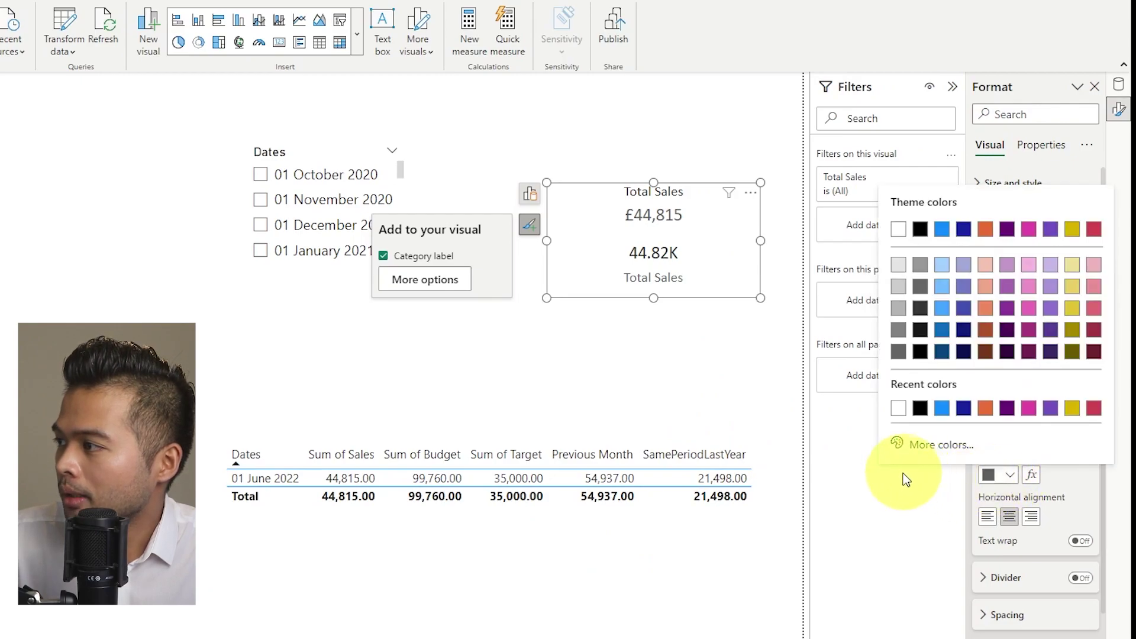
left_click(920, 408)
left_click(1072, 410)
type("20")
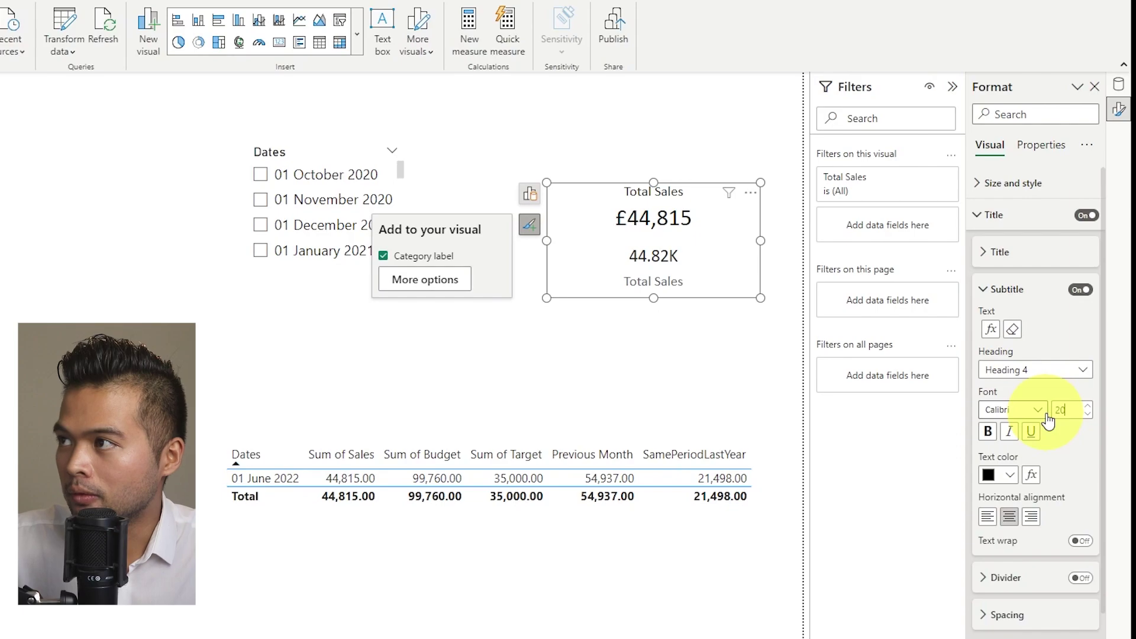
- Make the subtitle bold and tighten the card's height and width around its text
left_click(662, 290)
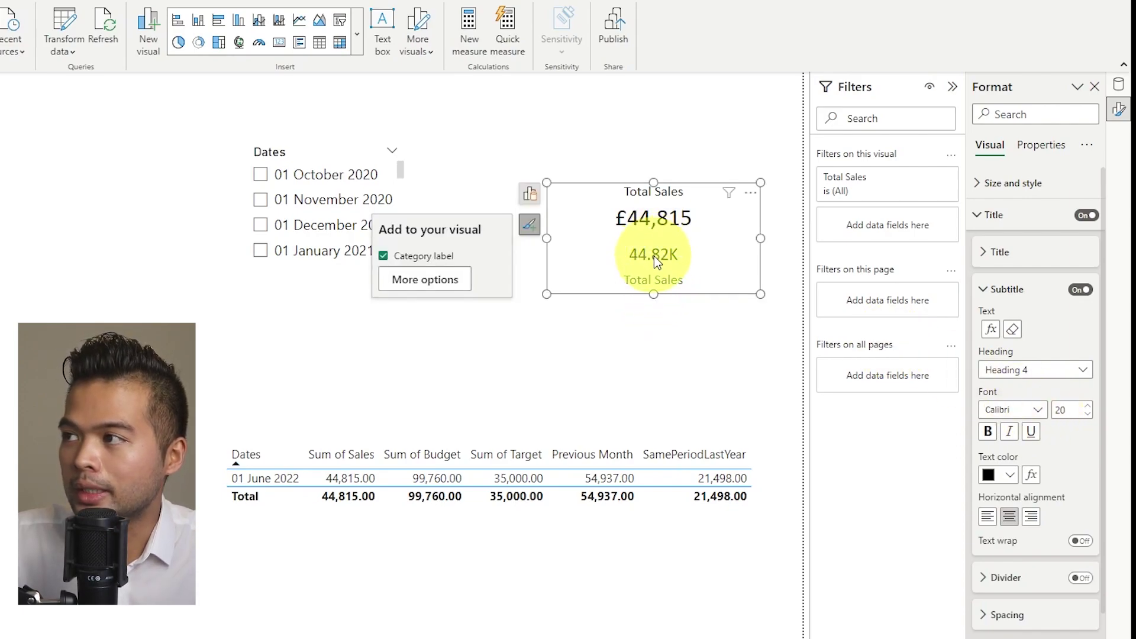
left_click(988, 433)
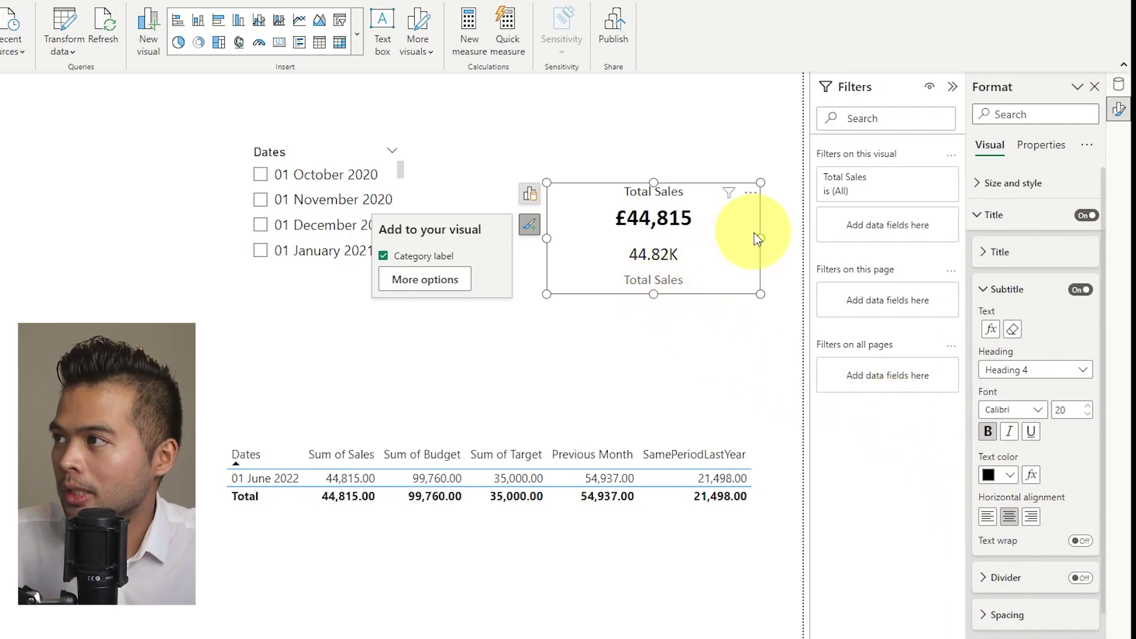
left_click_drag(757, 239, 740, 242)
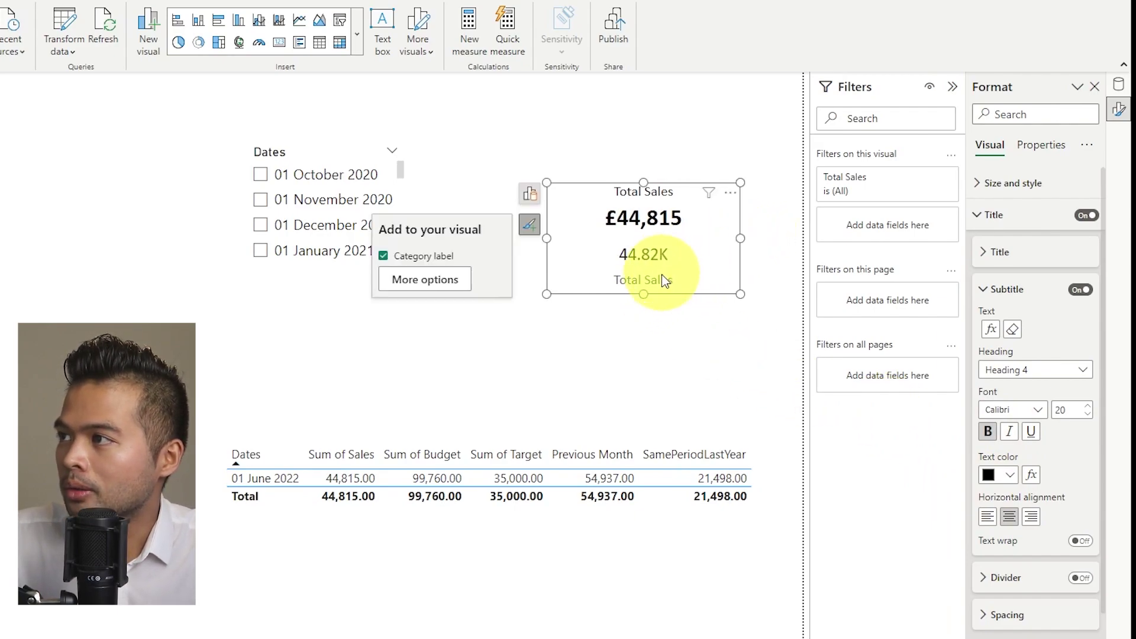
left_click(643, 290)
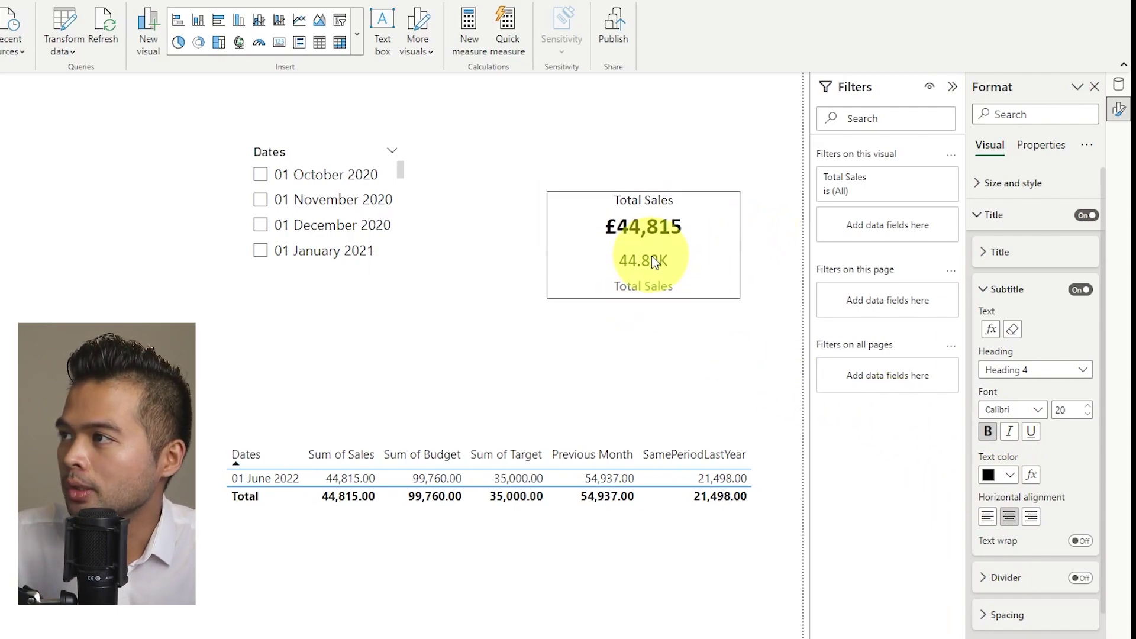
- Give the card's title area a light grey background color
left_click(1012, 293)
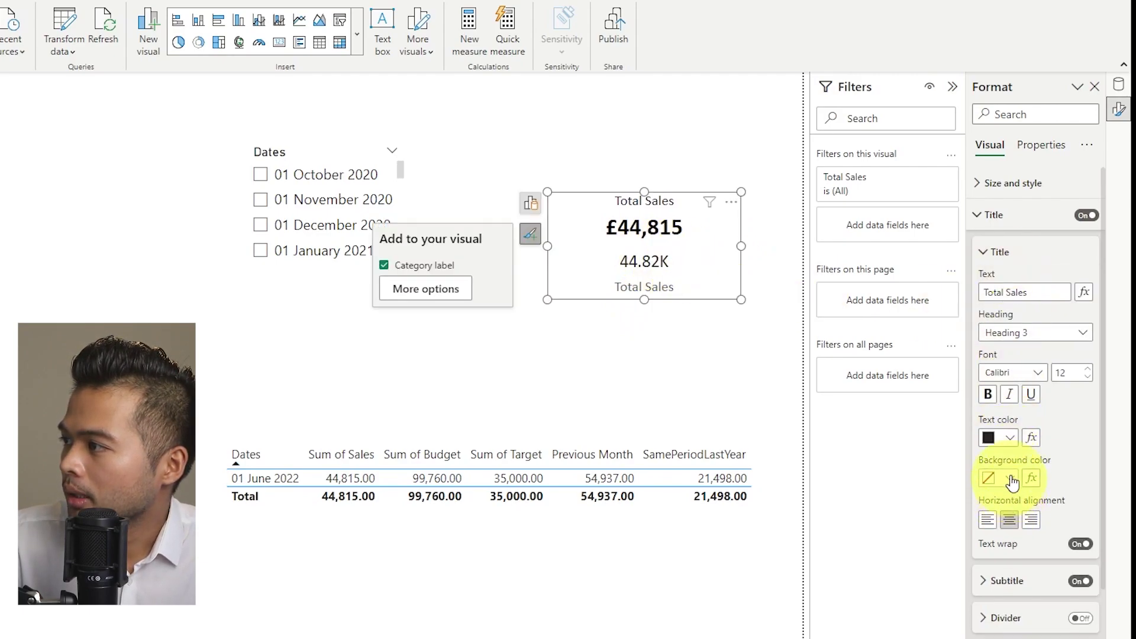
left_click(1010, 478)
left_click(903, 232)
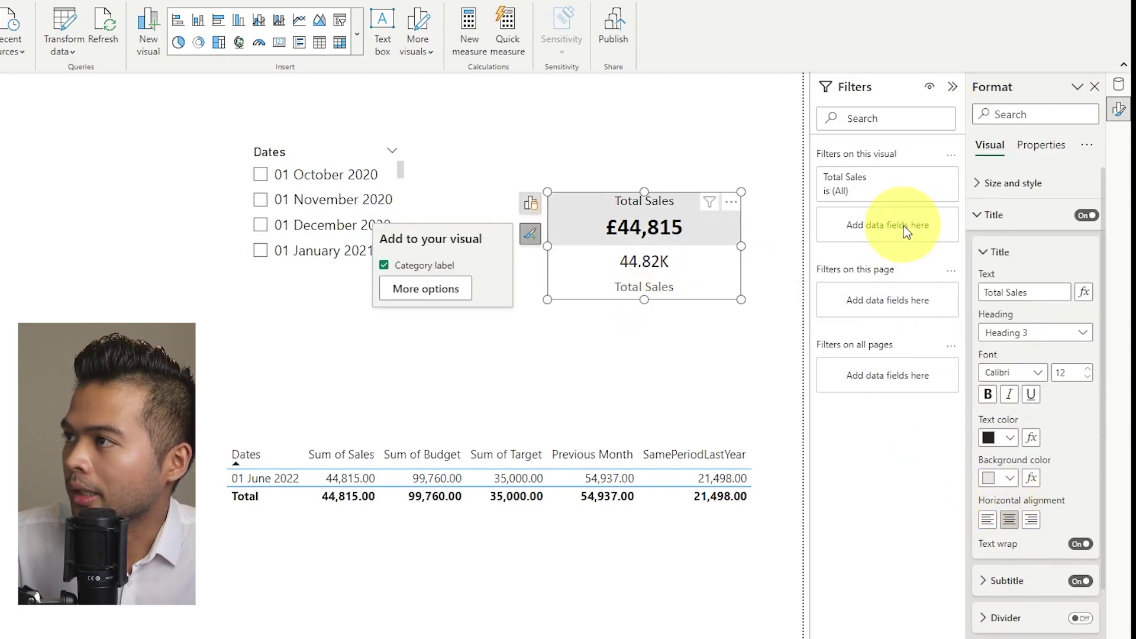
left_click(997, 252)
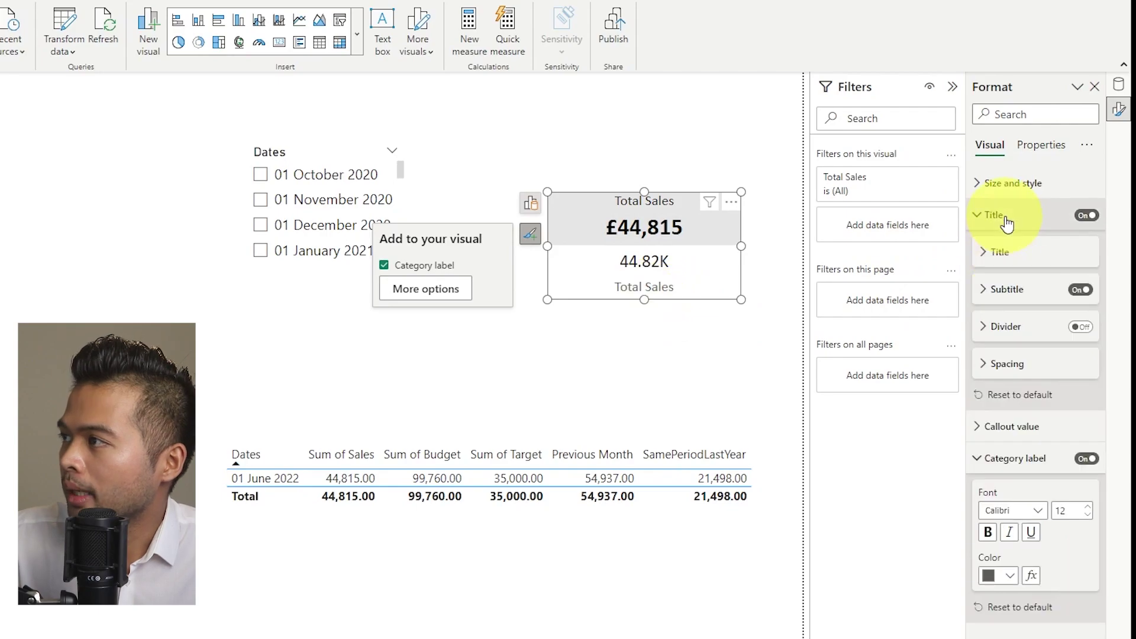
- Reduce the category label's font size to 11 and the callout value's font size to 13
left_click(1000, 215)
left_click(1088, 335)
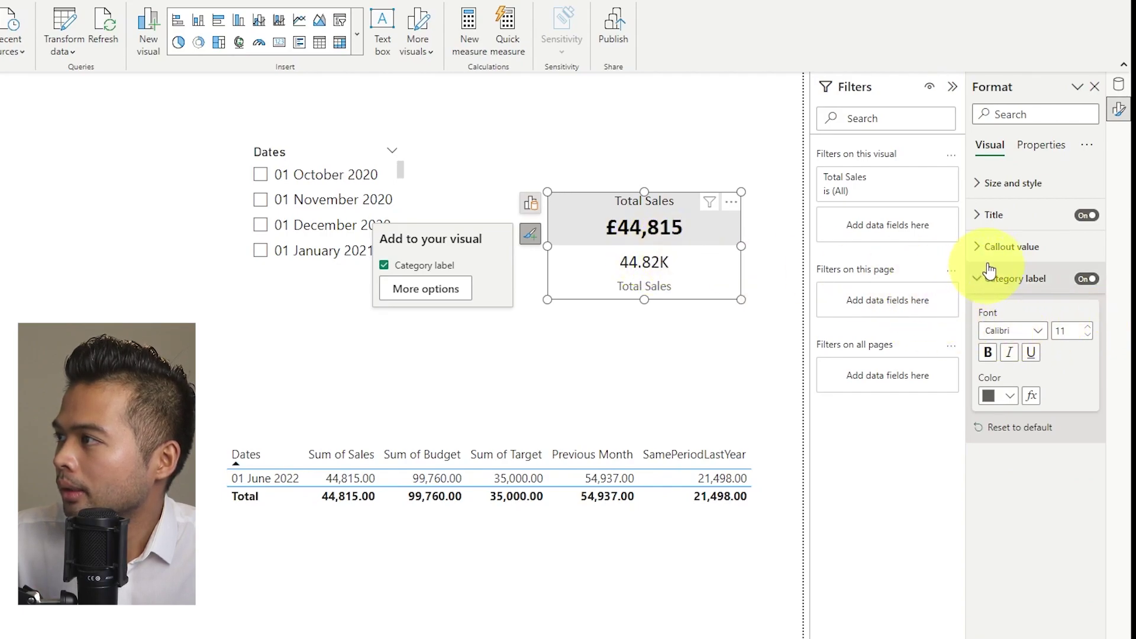
left_click(979, 248)
left_click(1088, 303)
left_click(1088, 303)
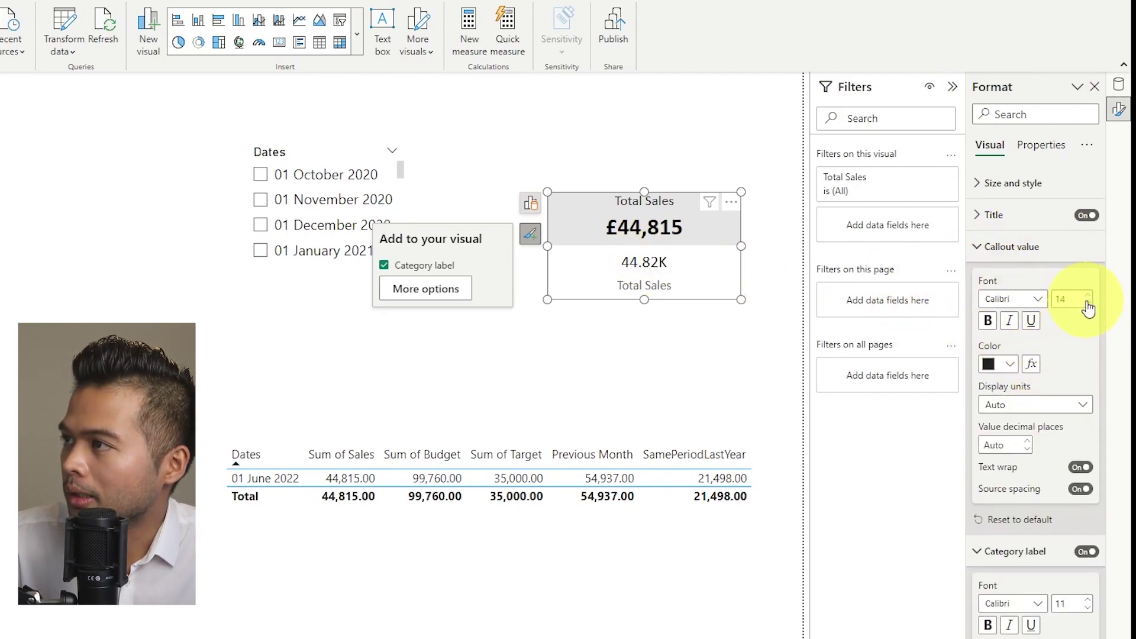
left_click(1087, 303)
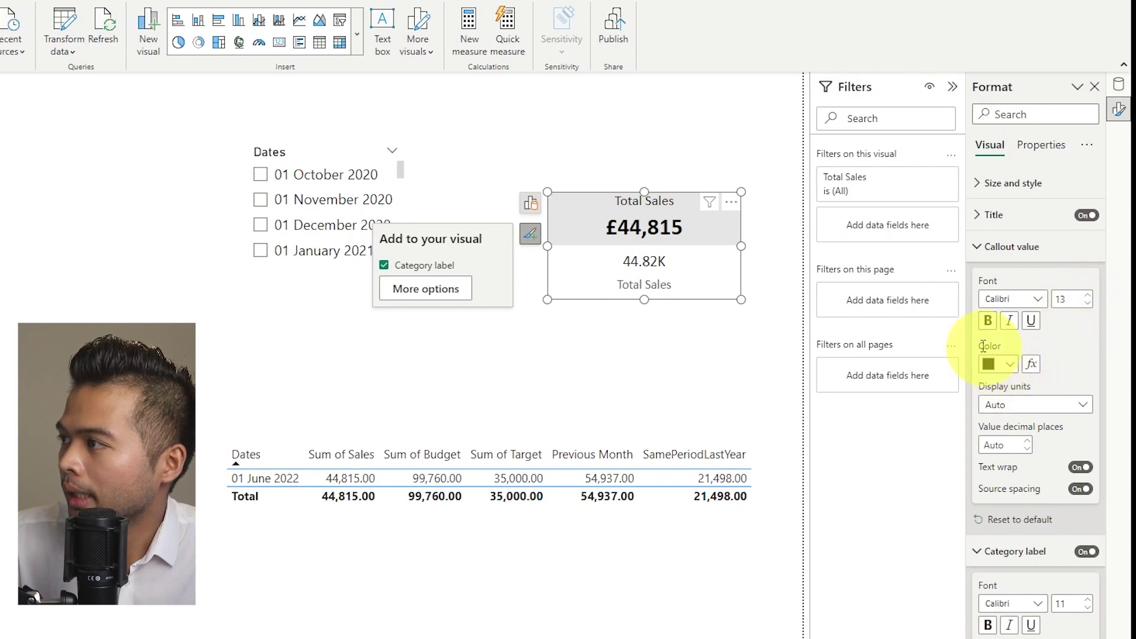
- Make the card's callout value bold and move the card slightly lower on the page
left_click(988, 322)
left_click_drag(655, 217, 655, 230)
left_click(1012, 246)
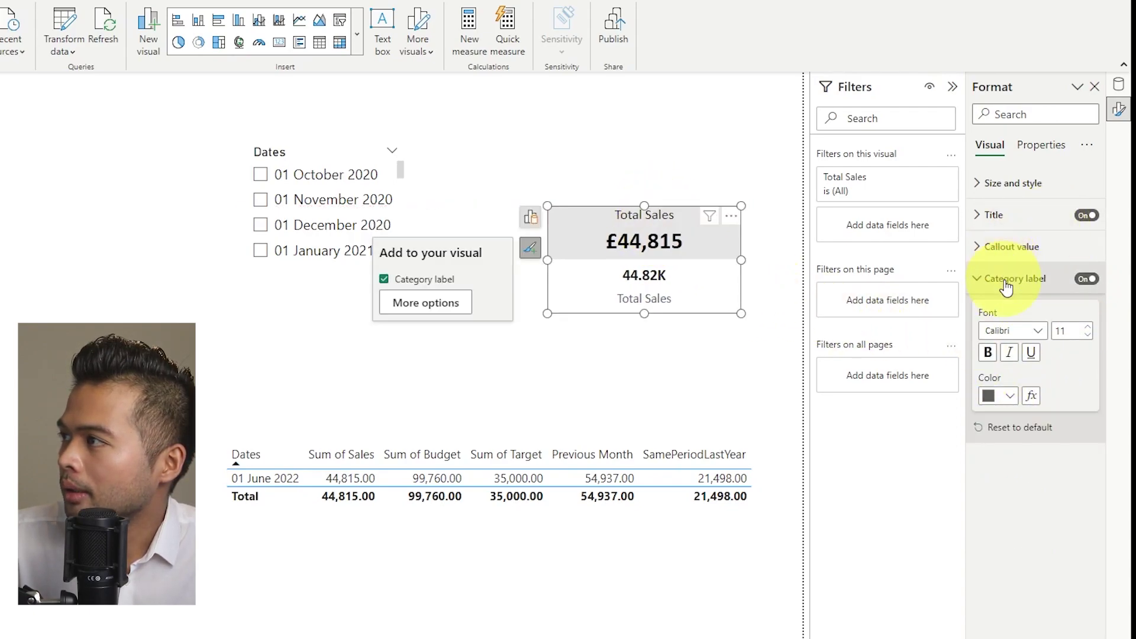
left_click(1014, 278)
- Turn on the card's visual border and color it light grey
left_click(987, 215)
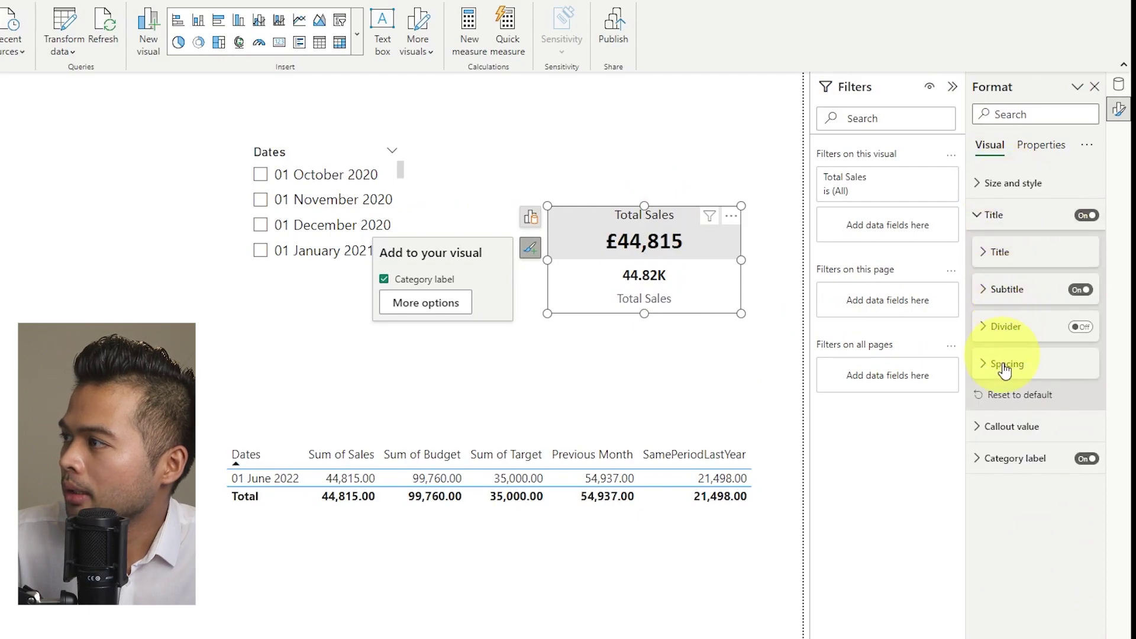
left_click(1017, 194)
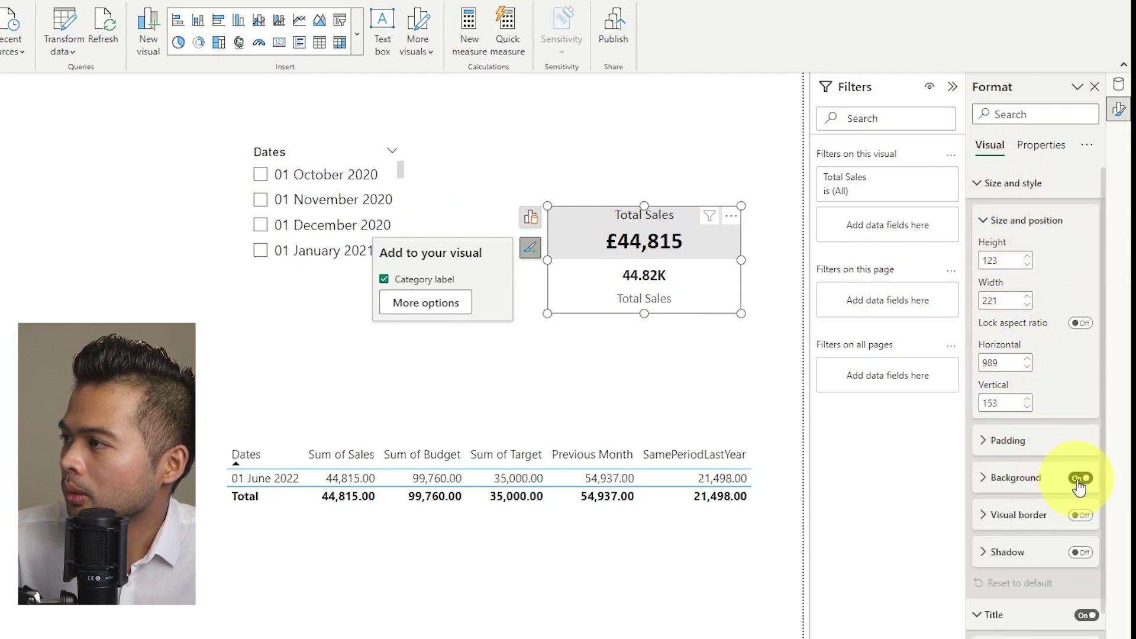
left_click(1026, 521)
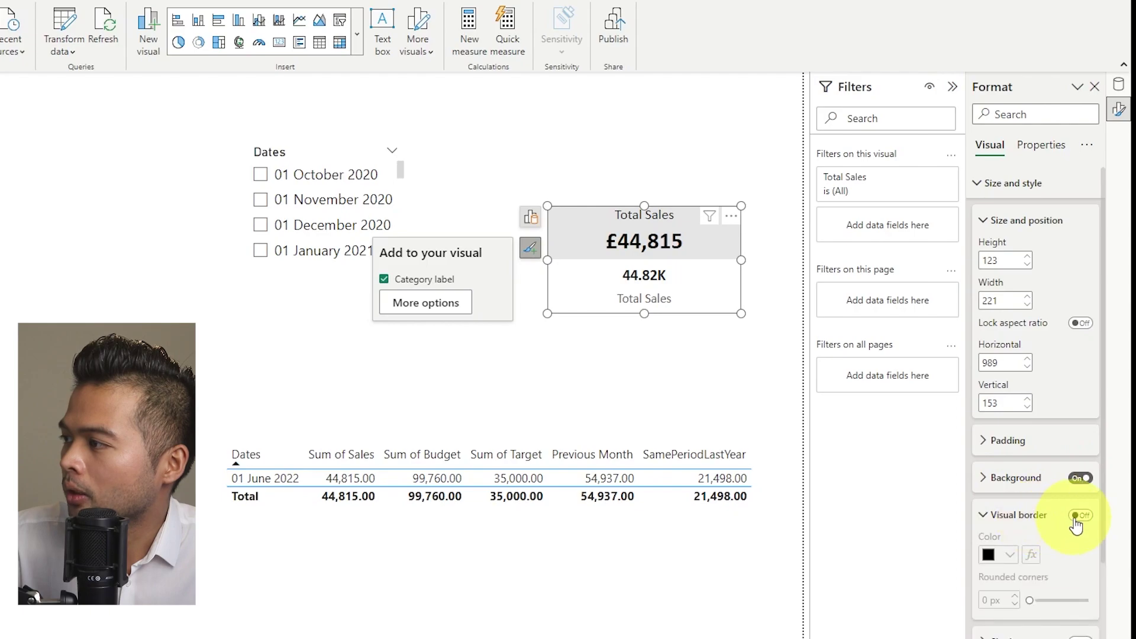
left_click(1081, 514)
left_click(1010, 556)
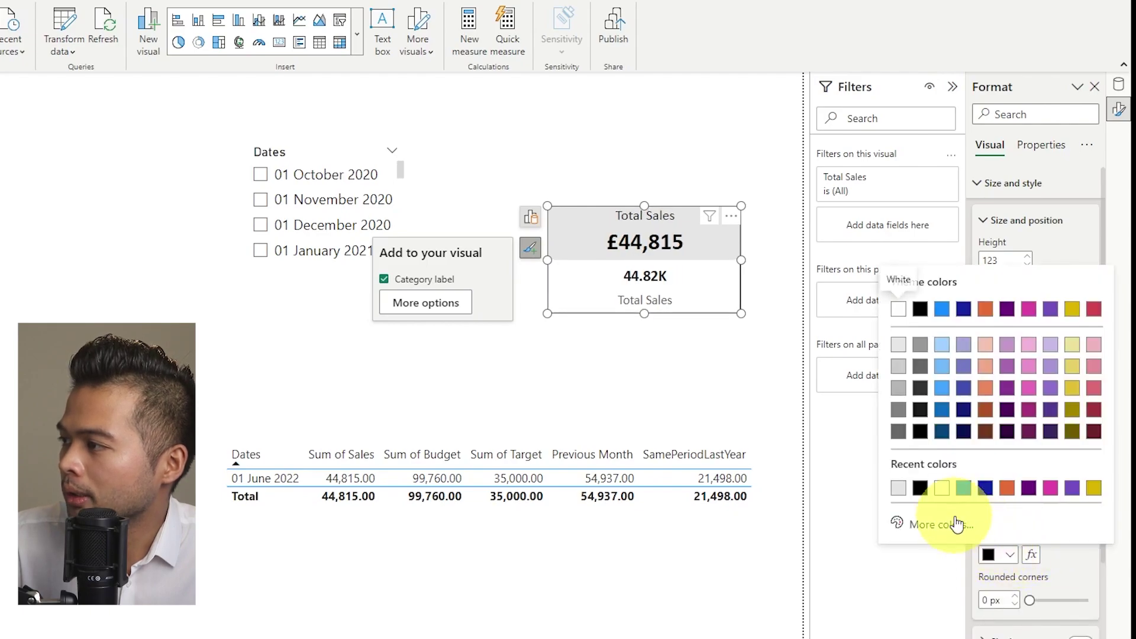
left_click(899, 490)
- Set the card border's rounded corners to 10 px and deselect the card
double_click(986, 600)
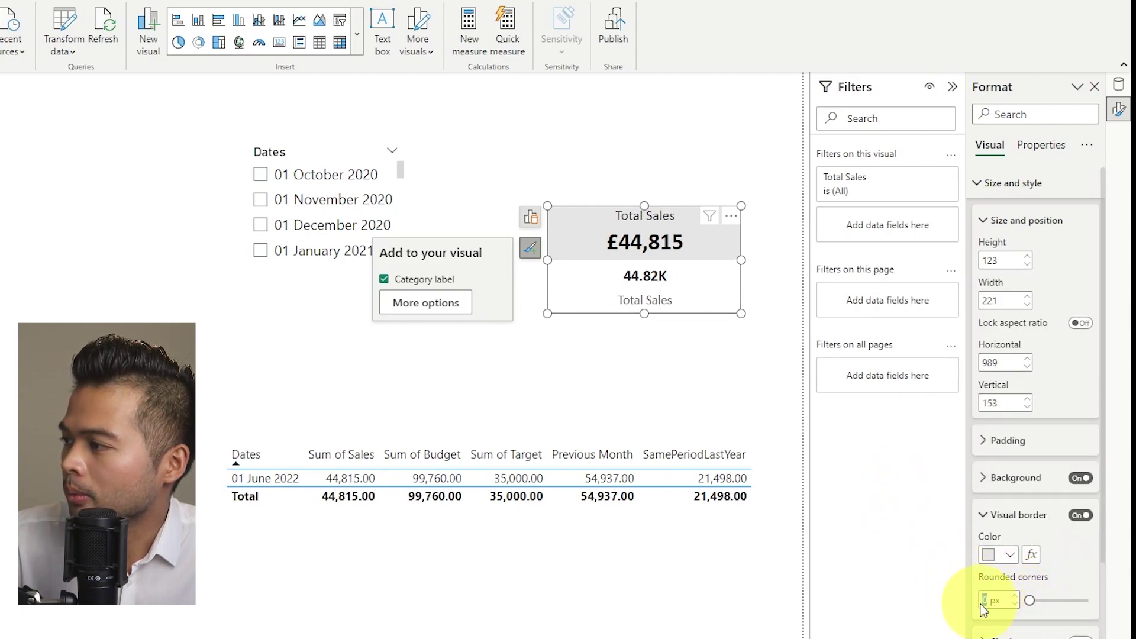
type("10")
left_click(579, 340)
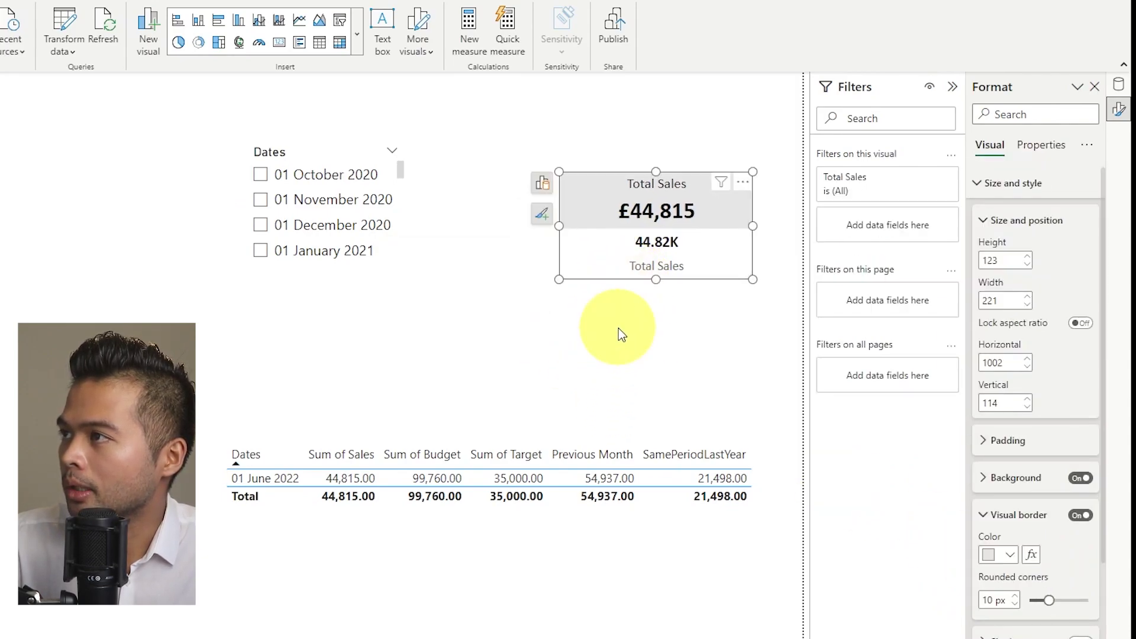
left_click(619, 328)
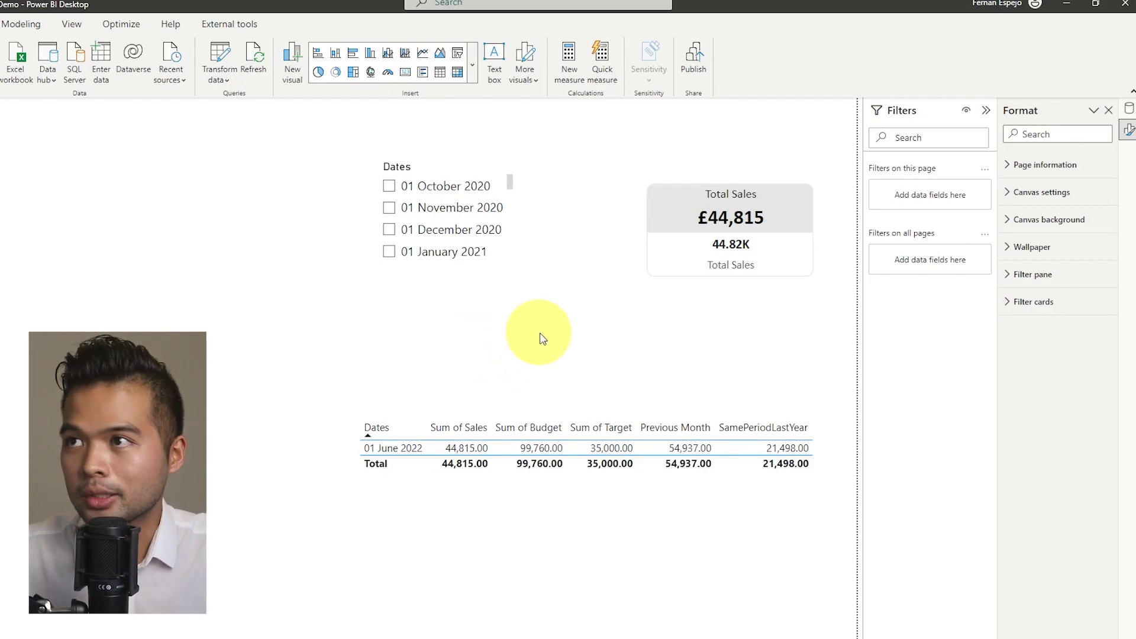
- Create a new measure in the Calculations table named KPI Total Sales vs Budget
left_click(1129, 108)
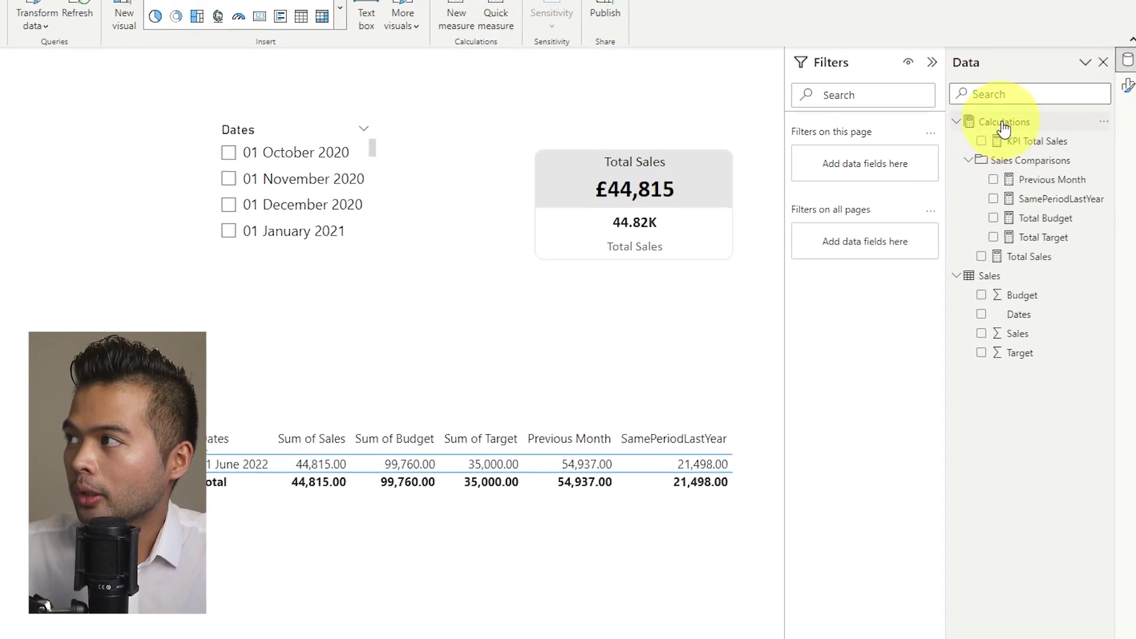
right_click(1025, 161)
left_click(974, 127)
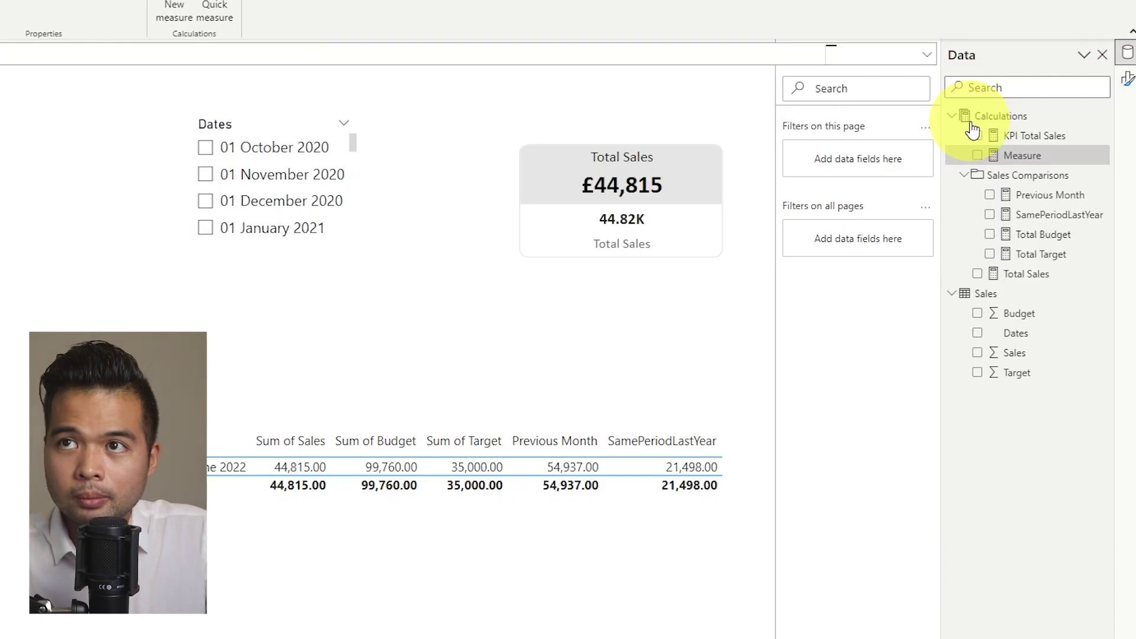
type("Ti")
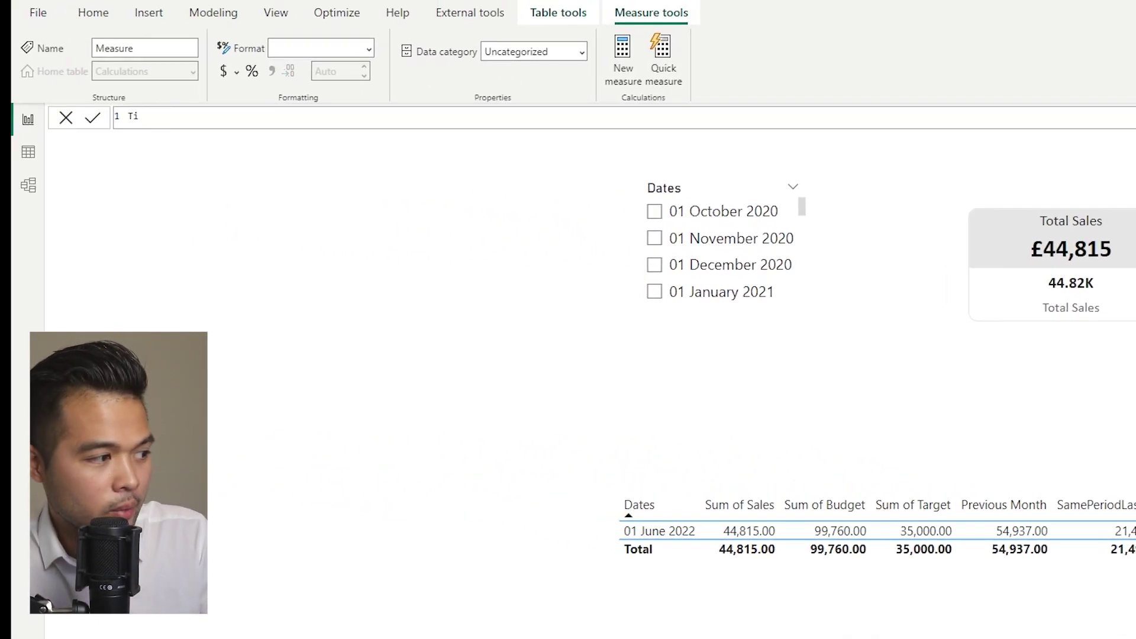
type("KP")
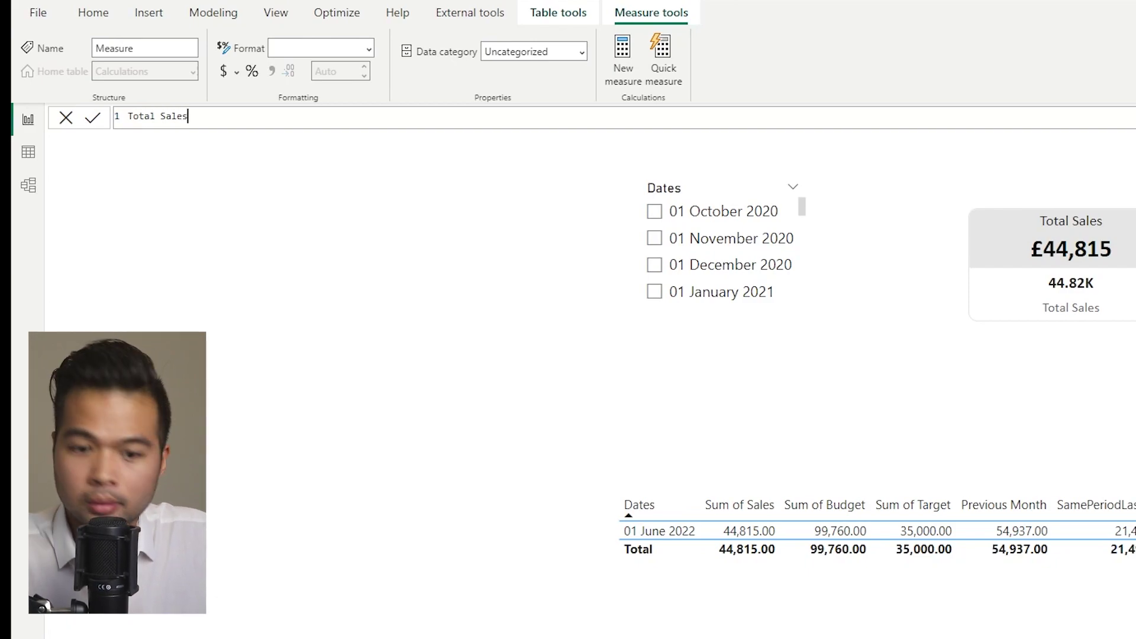
key("ctrl+a")
type("KPI")
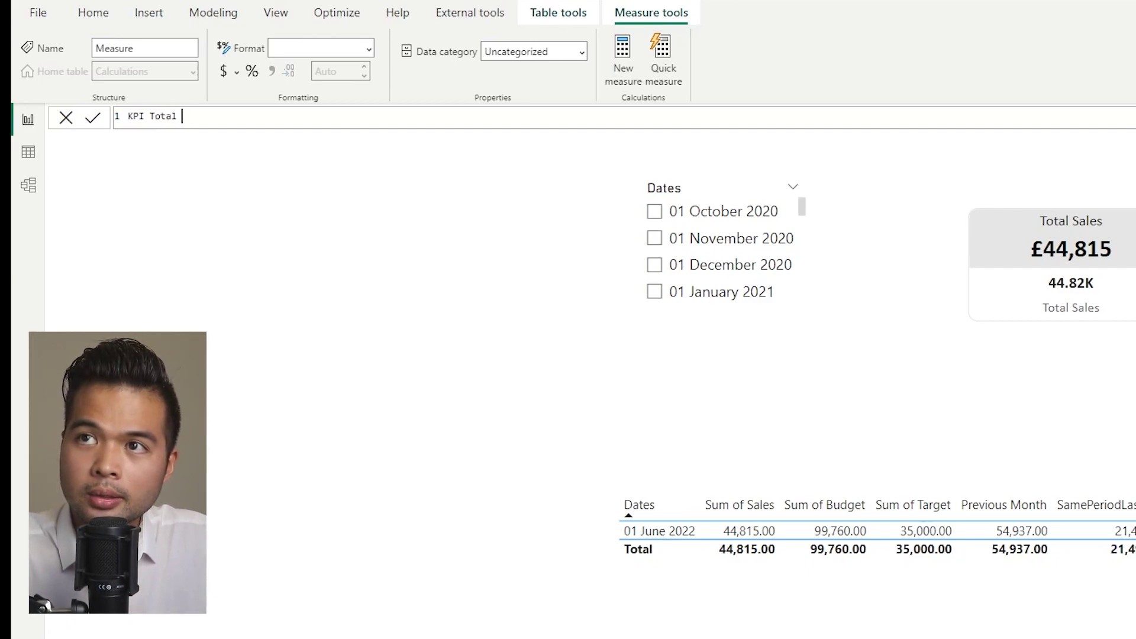
- Define the variable _var in the measure as [Total Sales] - [Total Budget]
key("shift+Return")
type("VAR")
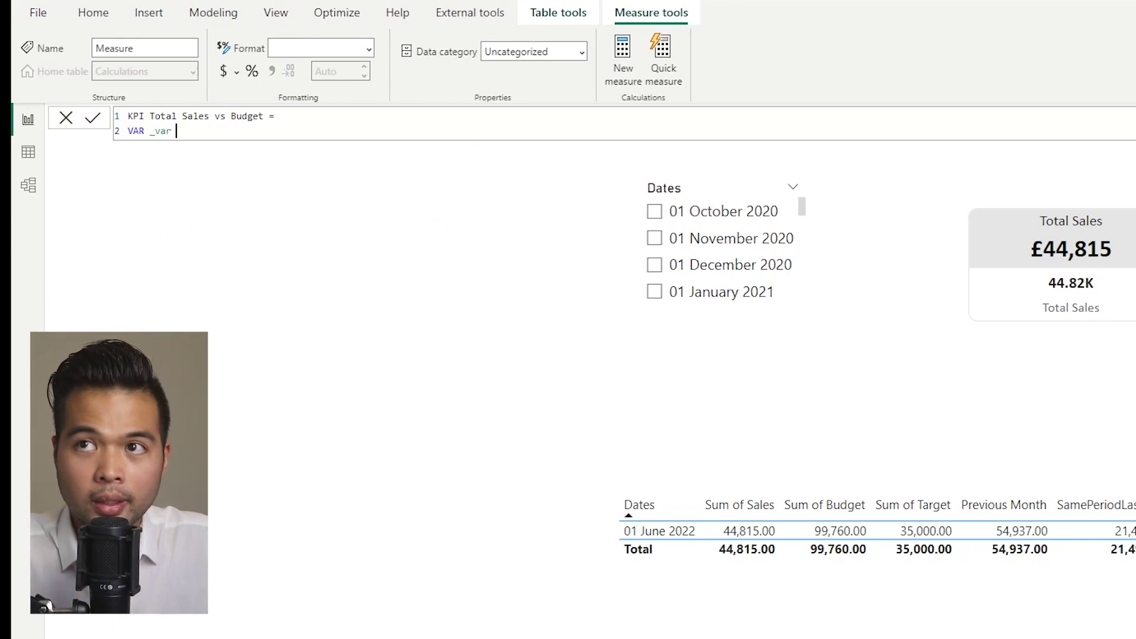
type("_var = Total")
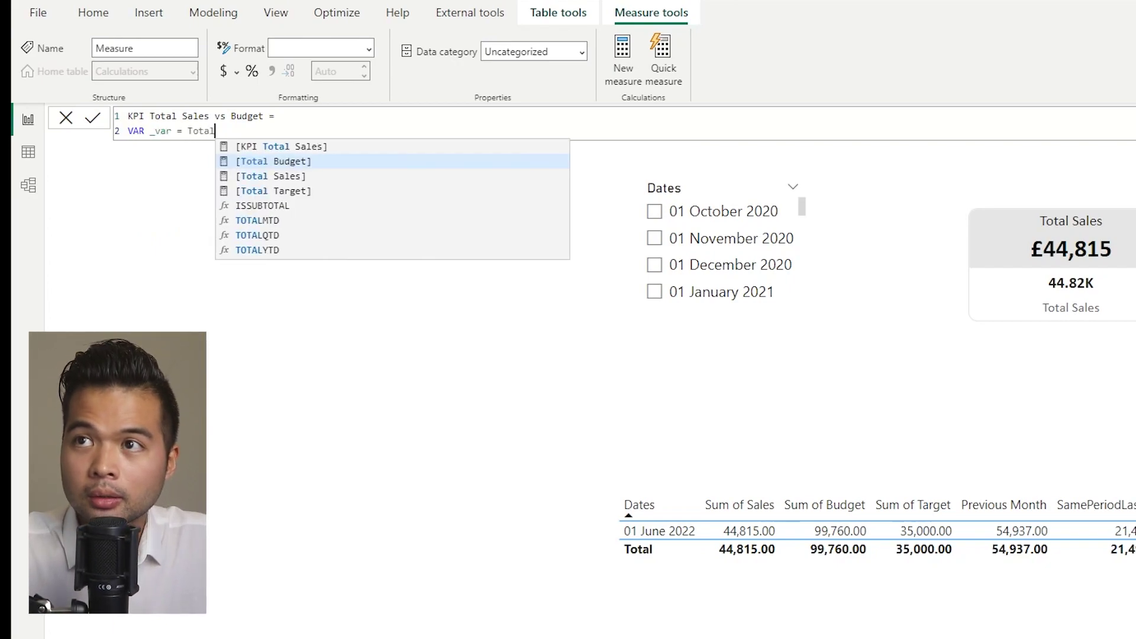
key("Down")
key("Tab")
type("- ")
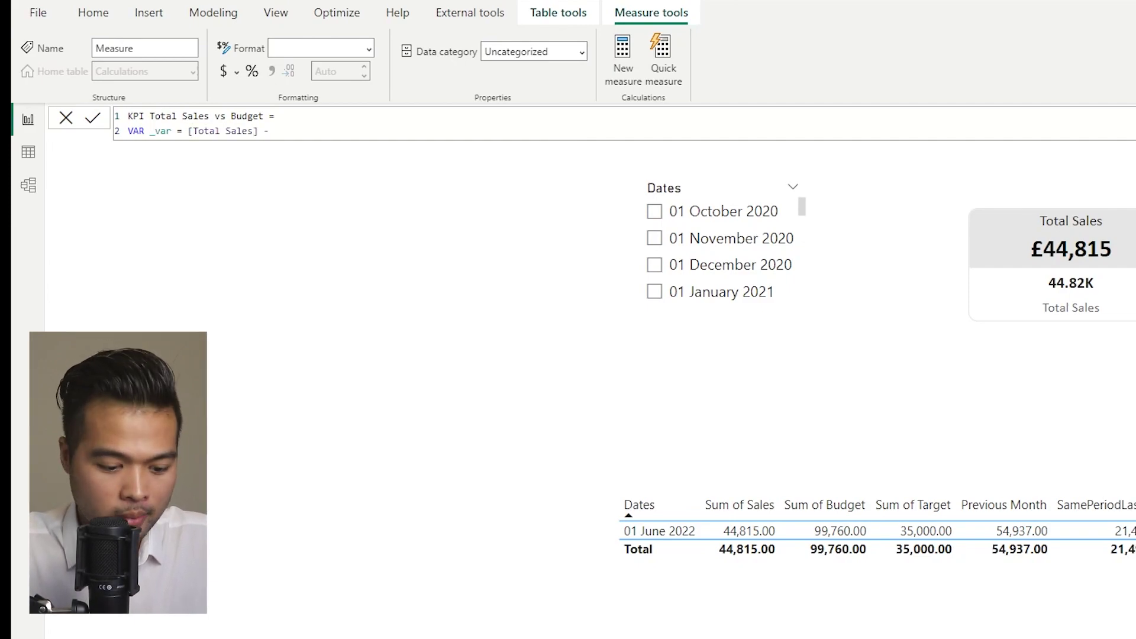
type("Budge")
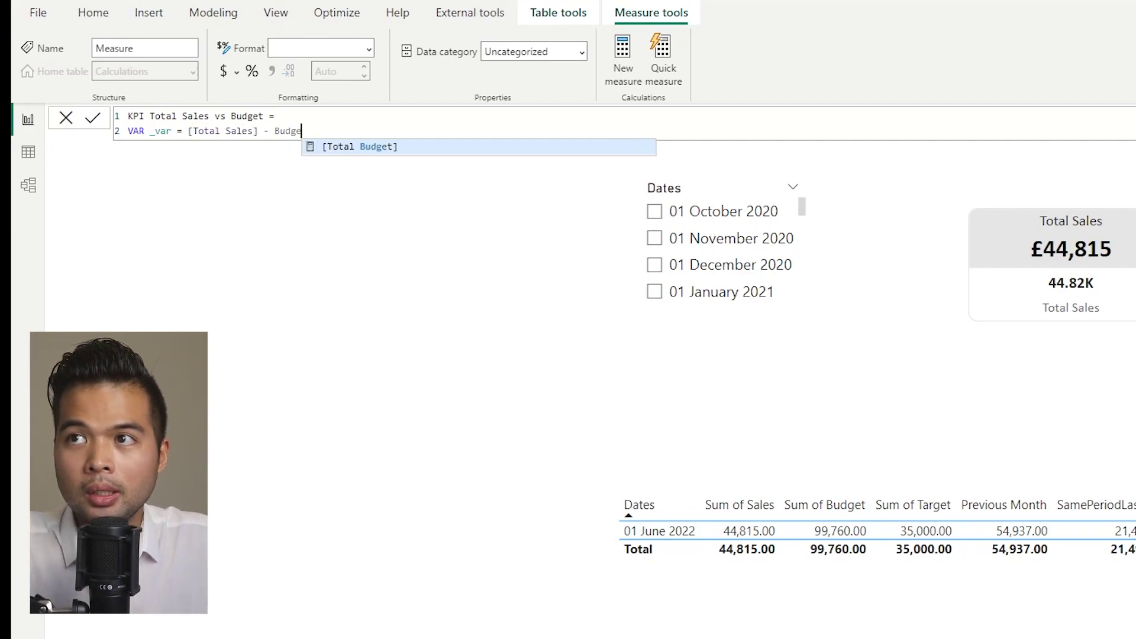
key("Tab")
- Define a second variable _pct as DIVIDE([Total Sales], [Total Budget]) - 1
key("shift+Return")
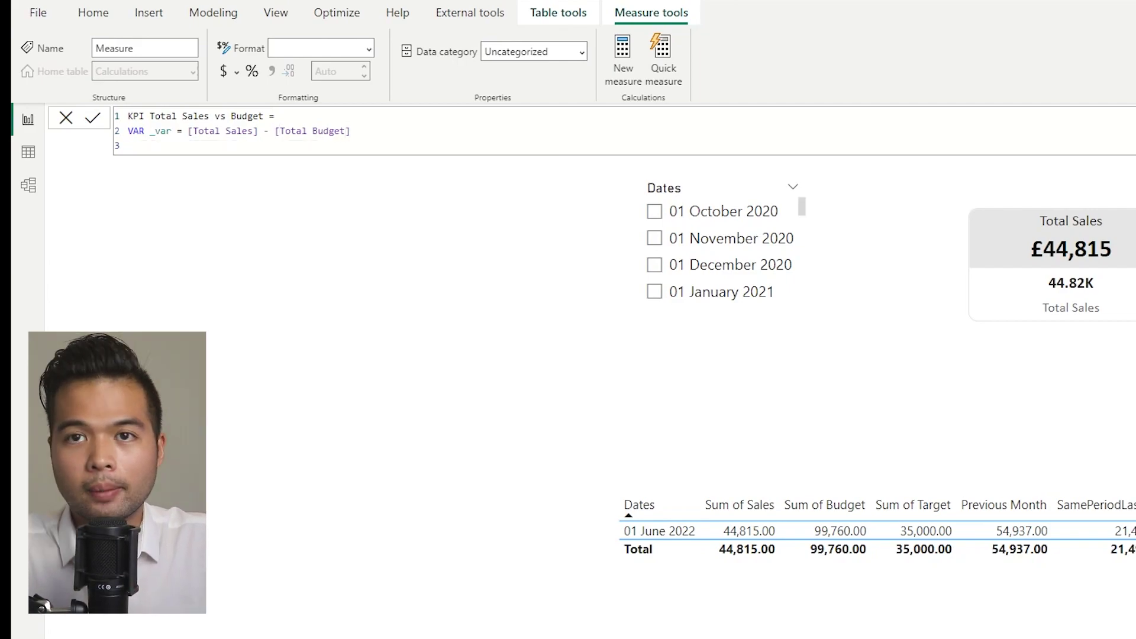
type("VAR _pct = DIVIDE(")
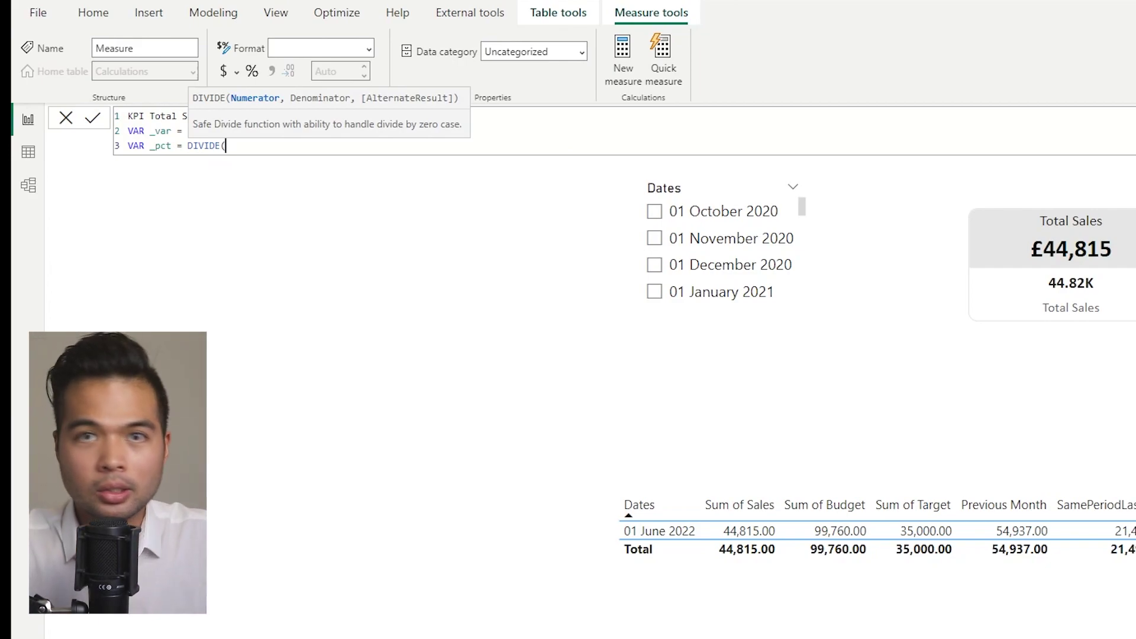
type("[T")
key("Down")
key("Tab")
type(", B")
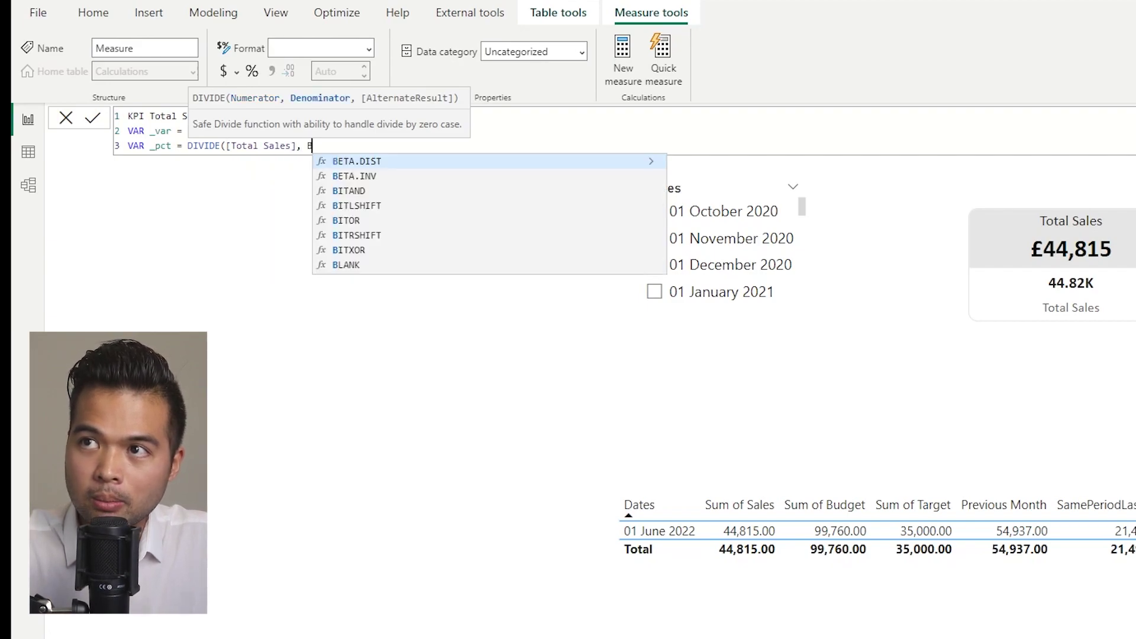
type("udget")
key("Tab")
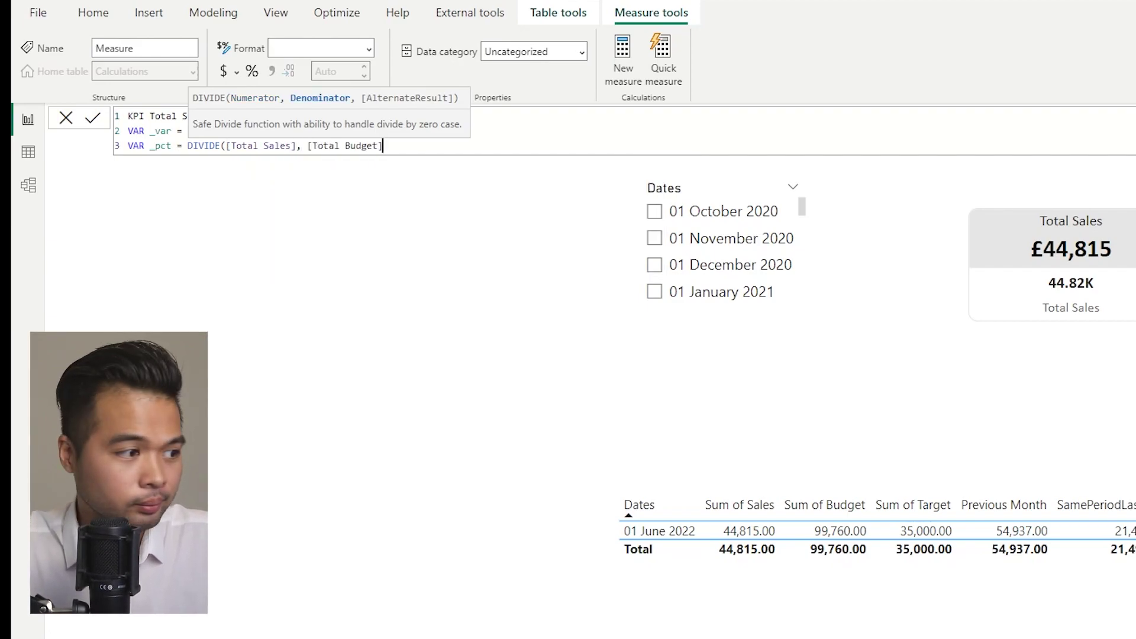
type(") - 1")
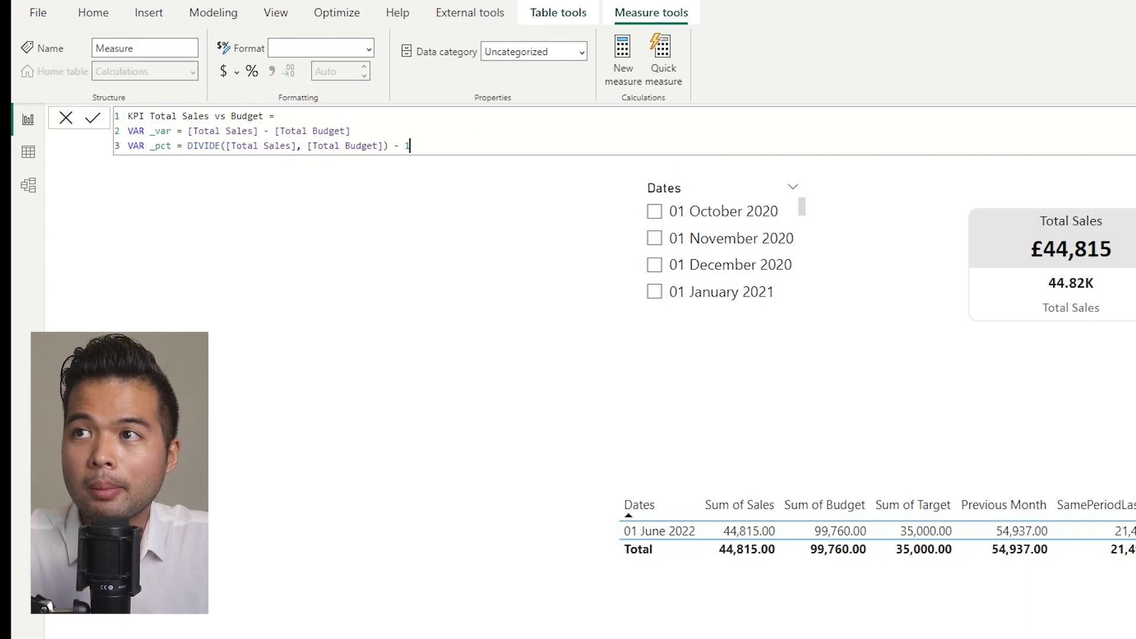
- Define a third variable _sign as IF( _var > 0, "+", "" )
key("shift+Return")
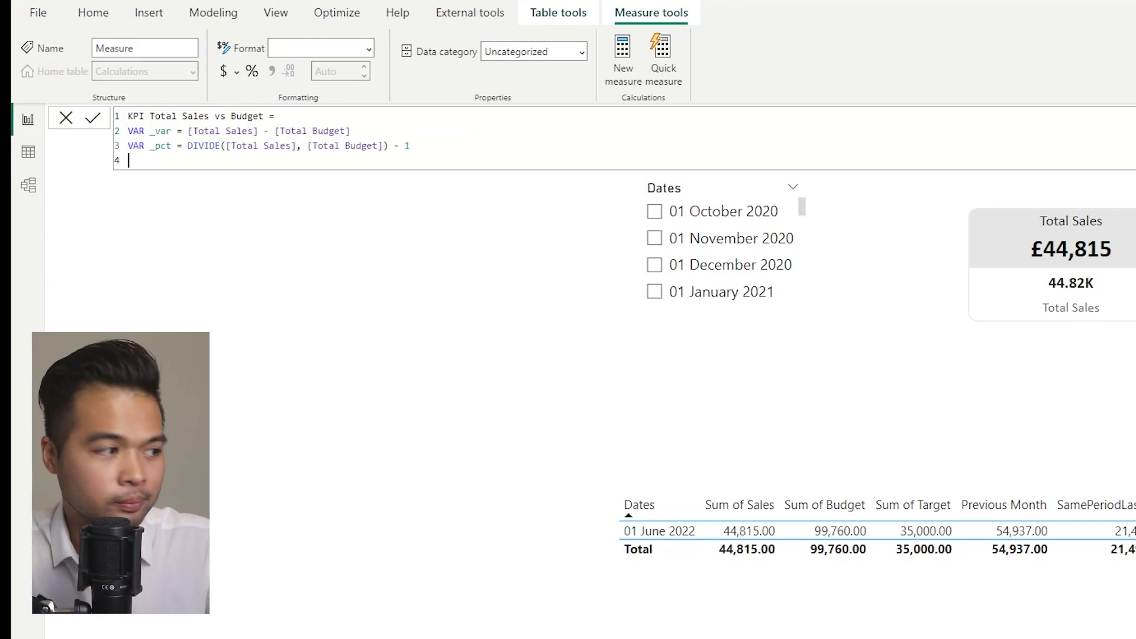
type("VAR _sign = IF( ")
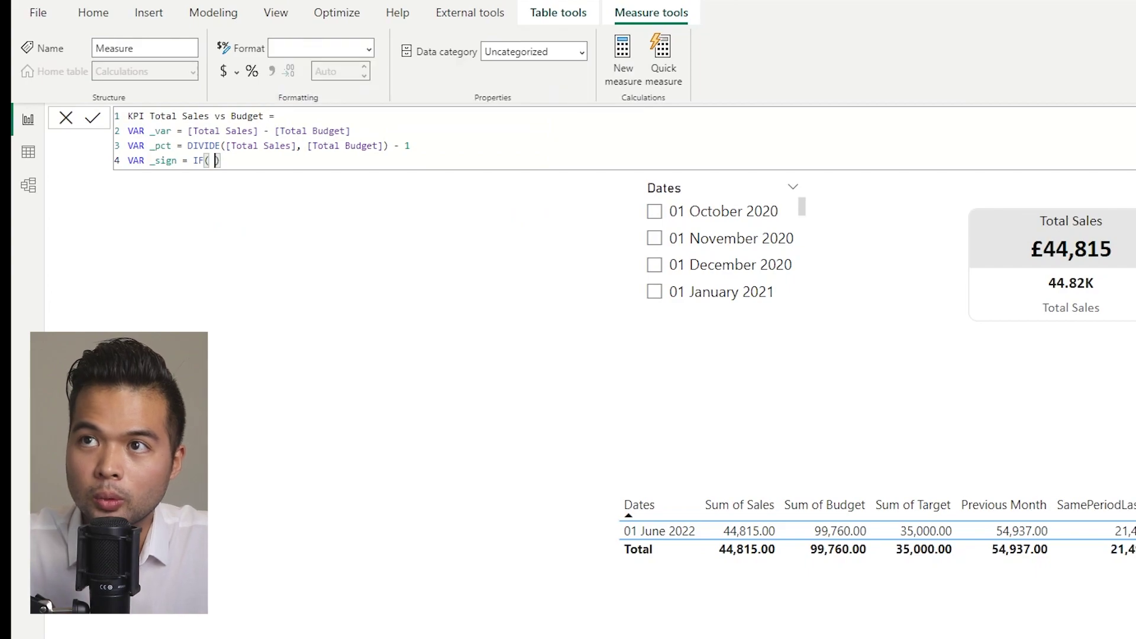
type("_var")
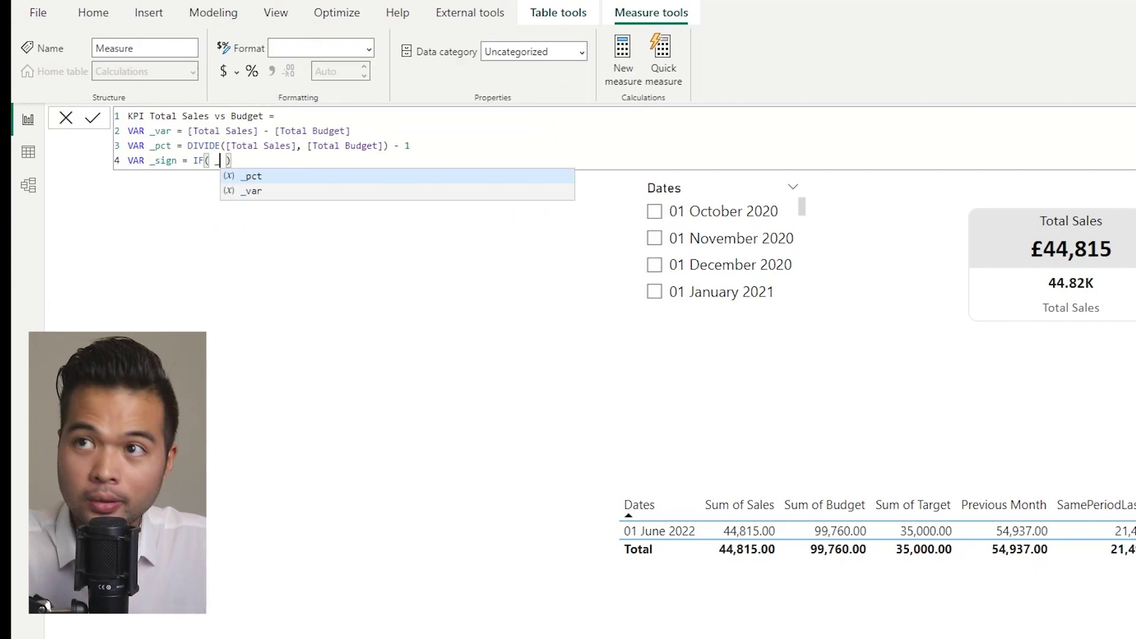
type(" >-")
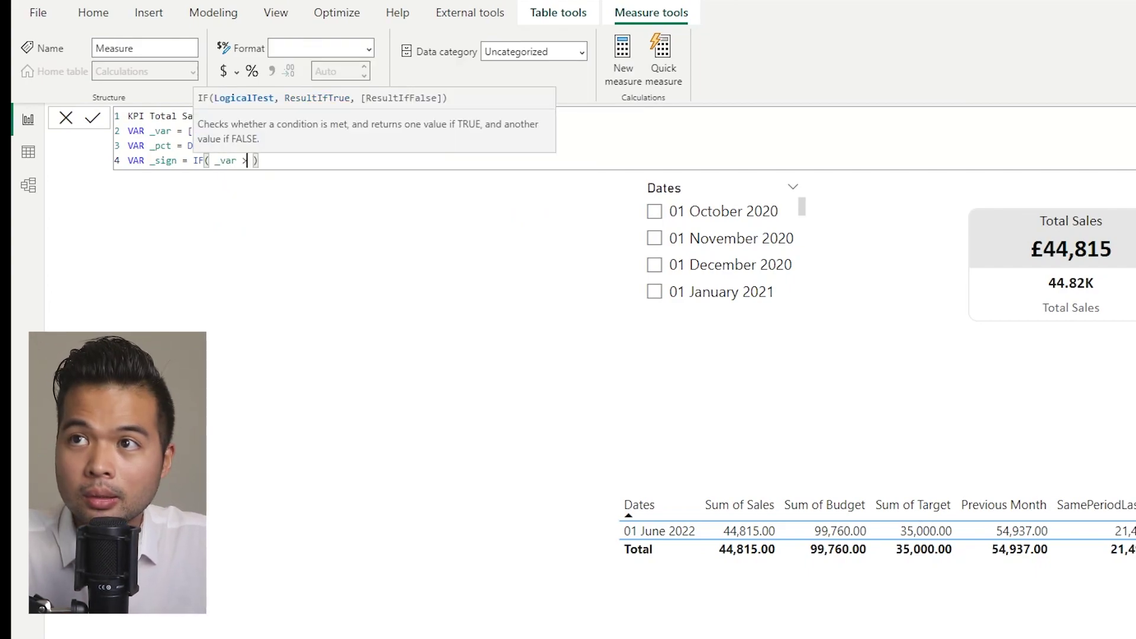
key("BackSpace")
type("0,")
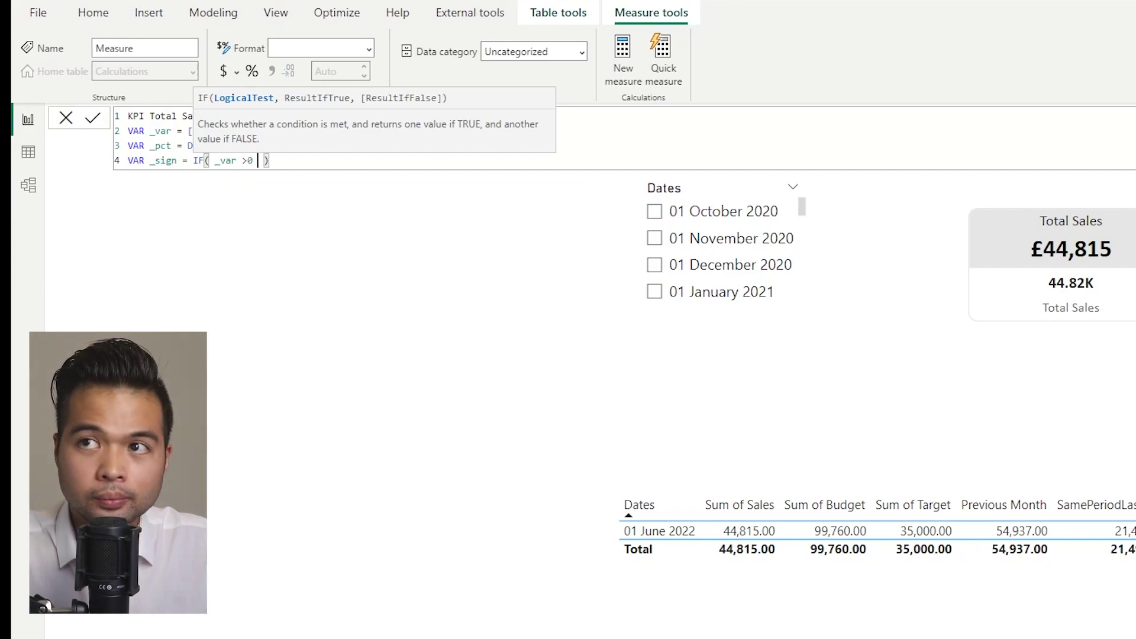
type(" \"")
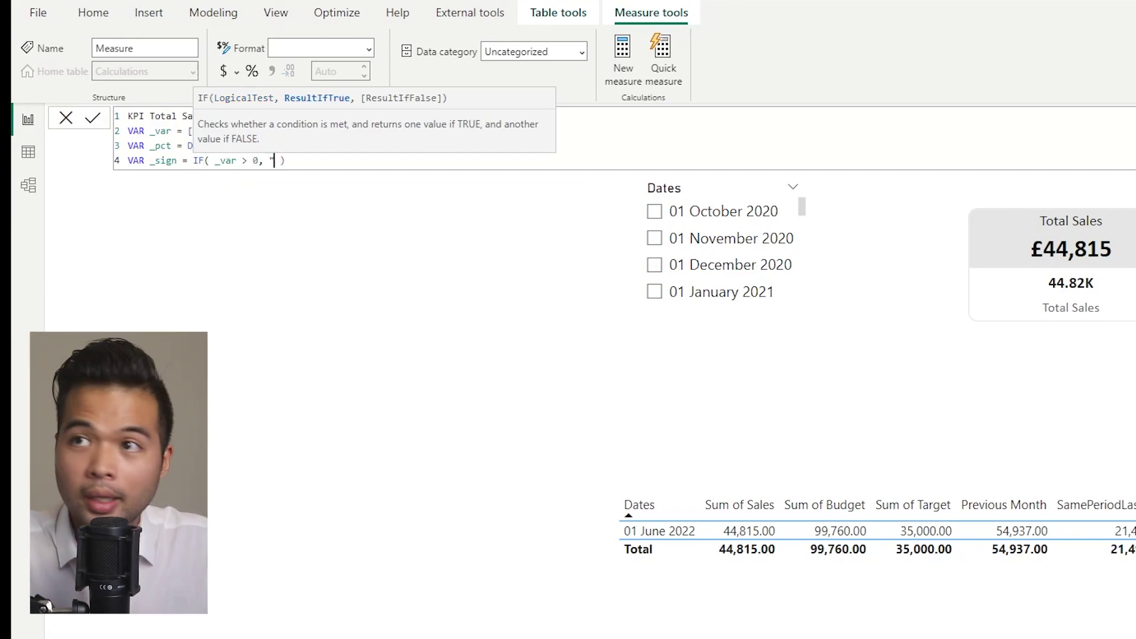
type("+\", \"\"")
key("Right")
key("Right")
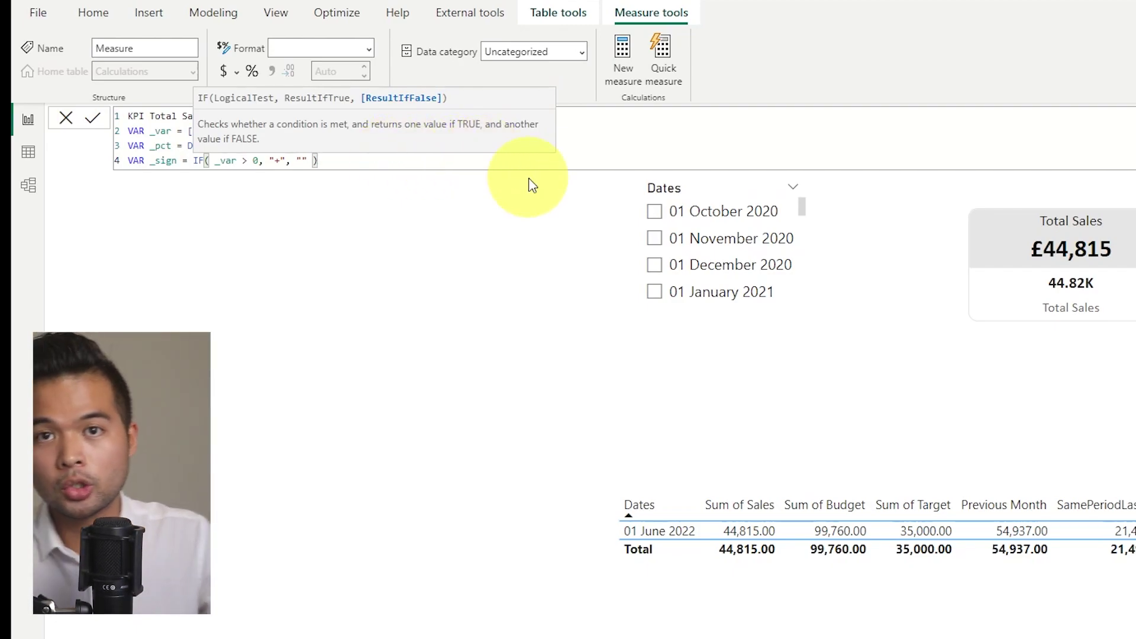
- Add a RETURN clause that outputs _sign & _pct
key("shift+Return")
type("RETURN")
key("shift+Return")
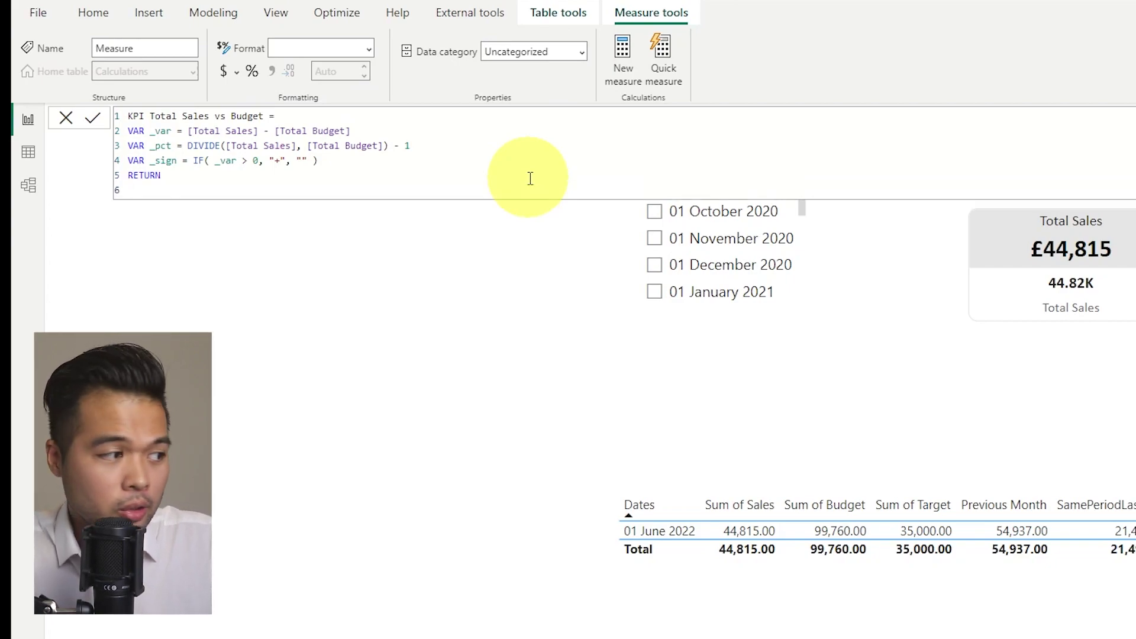
type("_Sign")
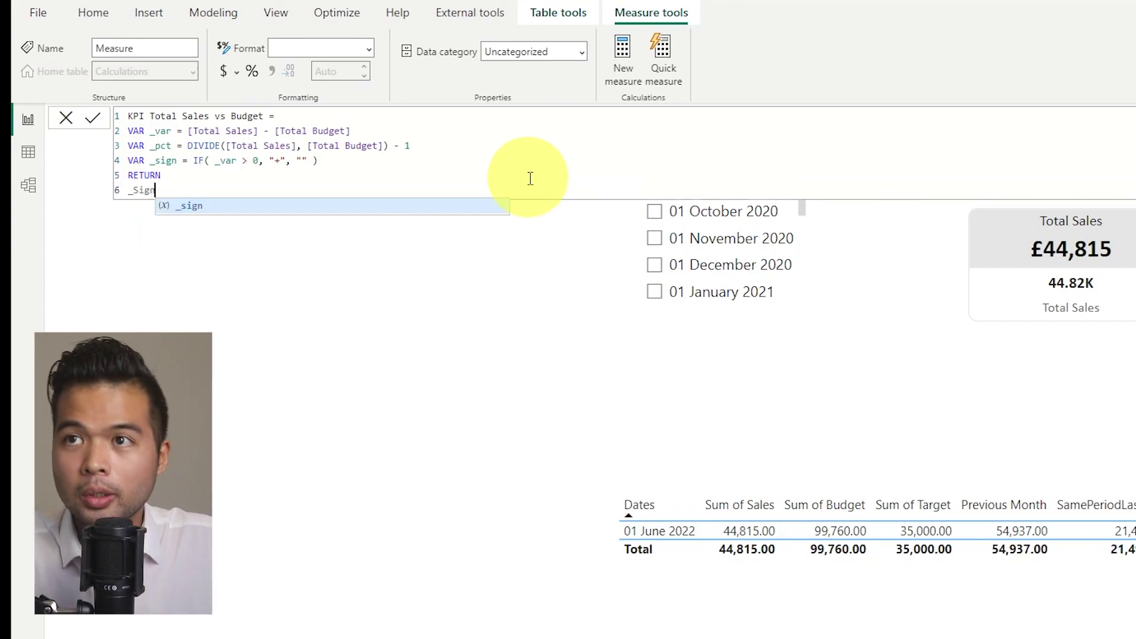
key("Tab")
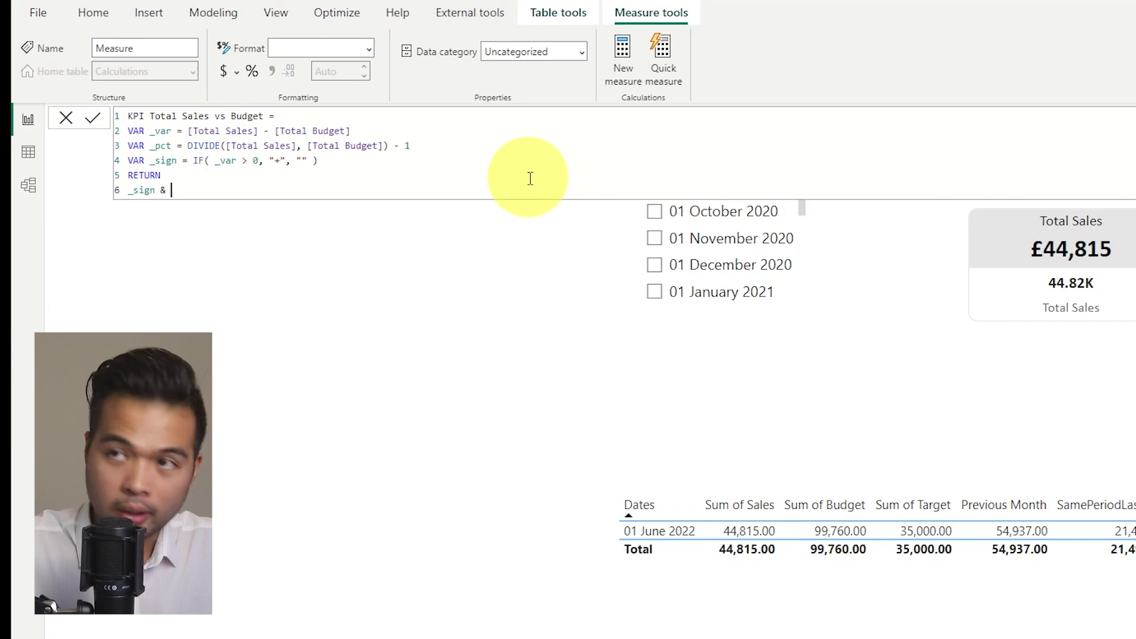
type("& _p")
key("Tab")
- Wrap _pct in the RETURN expression in a FORMAT function with the format string "#0.0%"
key("Left")
key("Left")
key("Left")
key("Left")
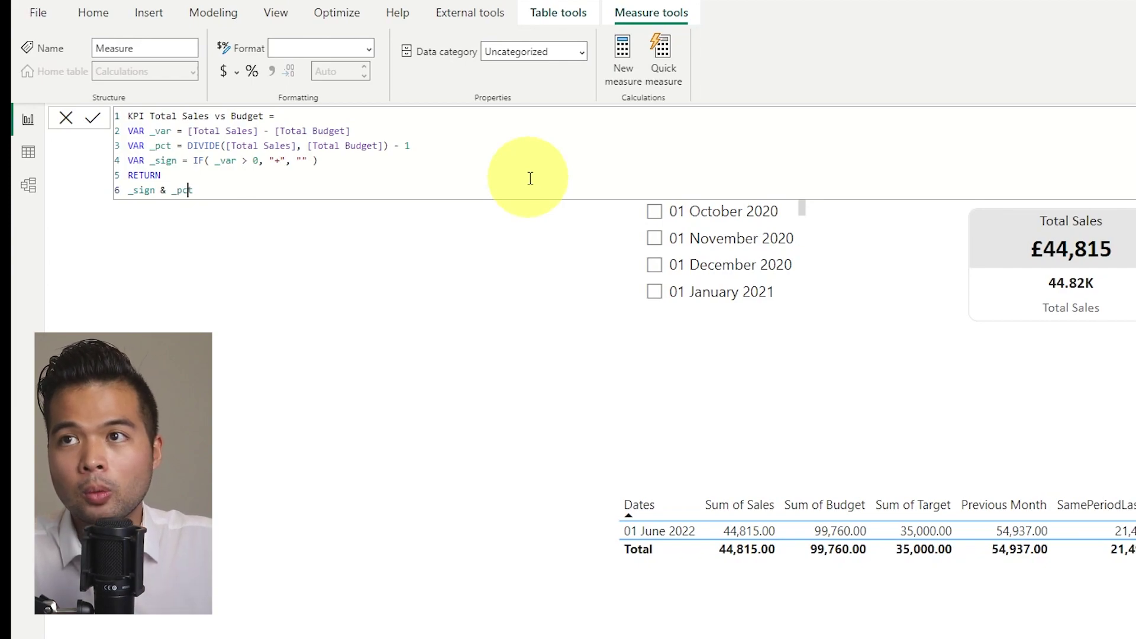
type("FOR")
key("Tab")
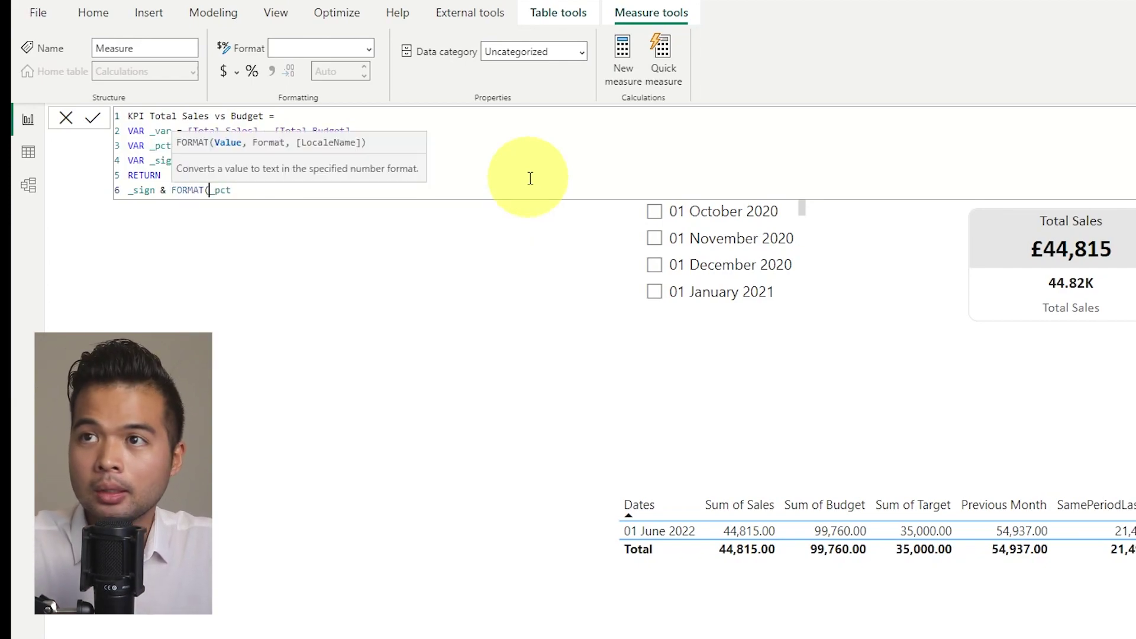
left_click(362, 189)
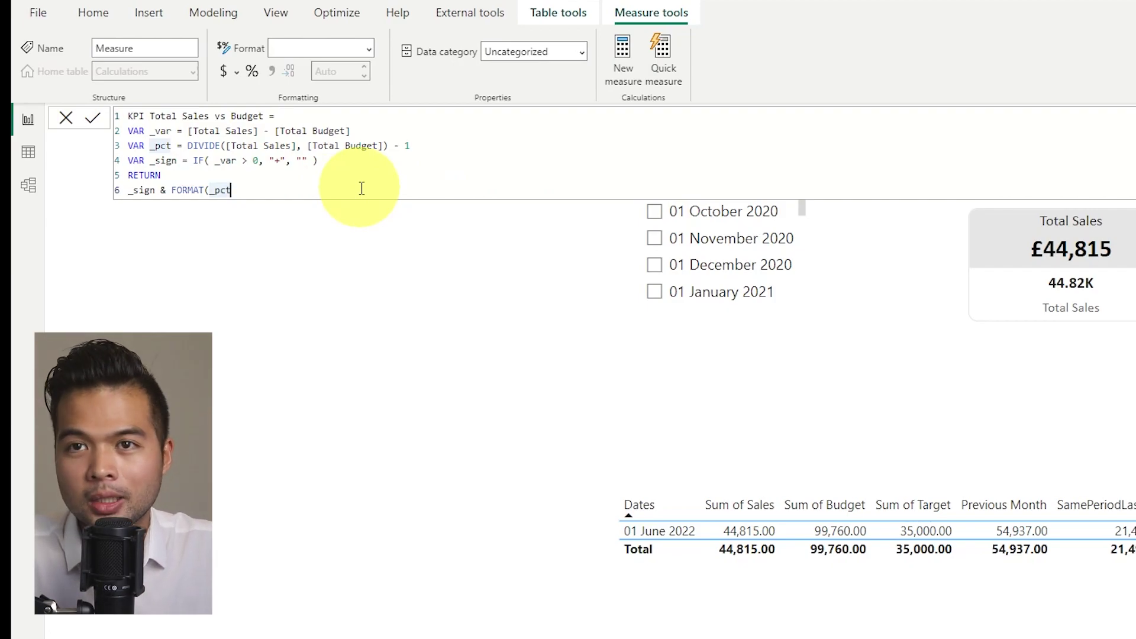
type(", ")
type("\"#0.")
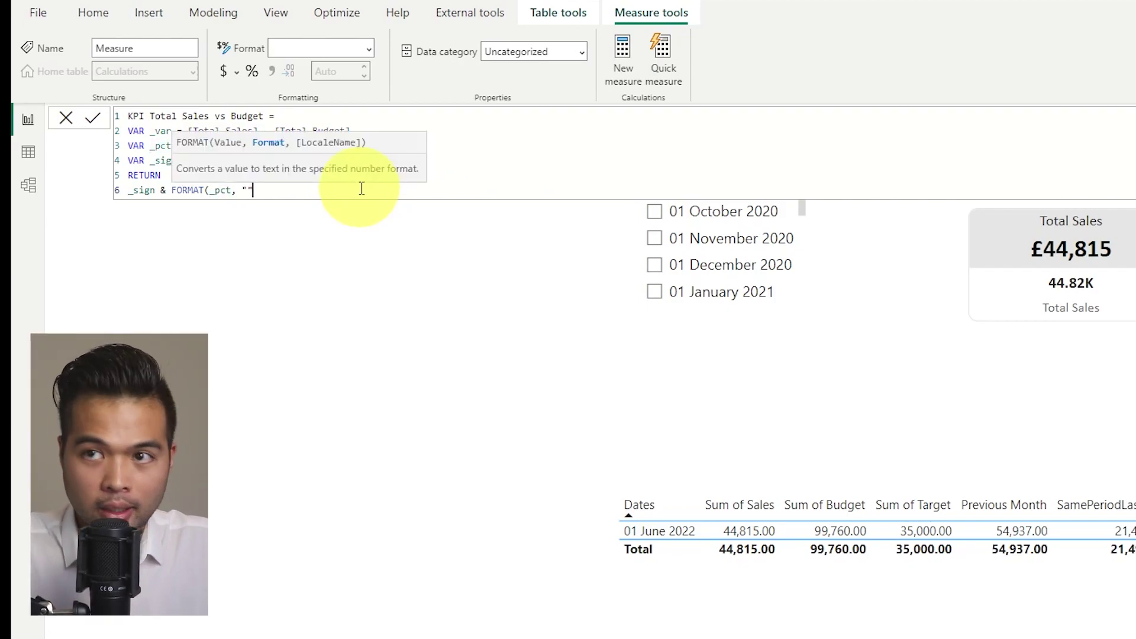
type("0")
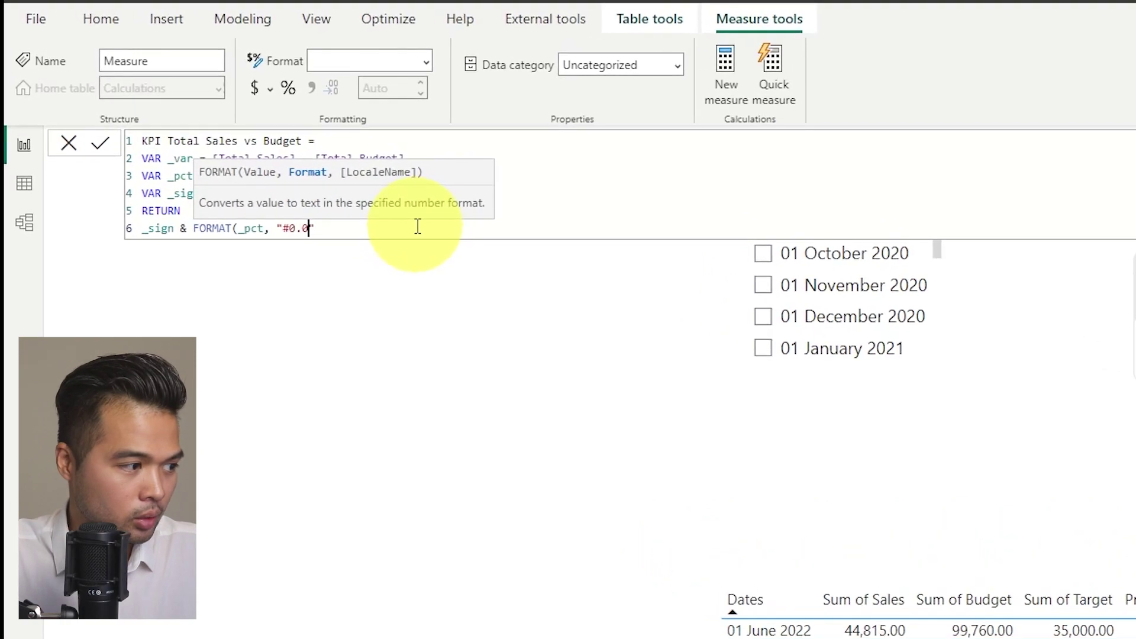
type("%\"")
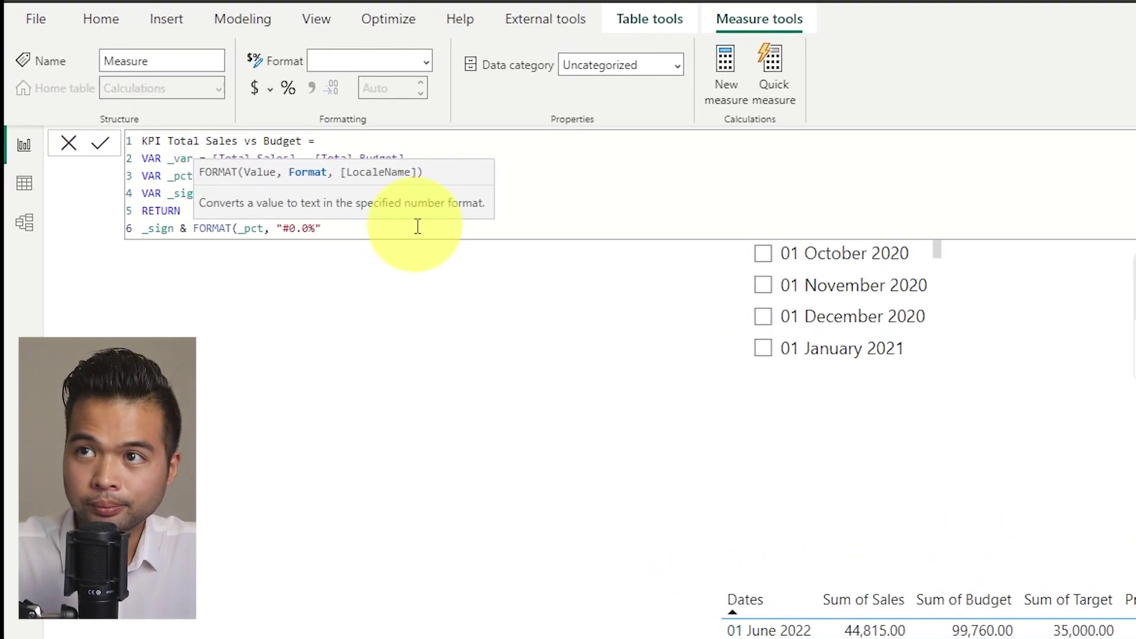
- Close the FORMAT function and append the separator " | " followed by _sign to the RETURN expression
type(") & \" ")
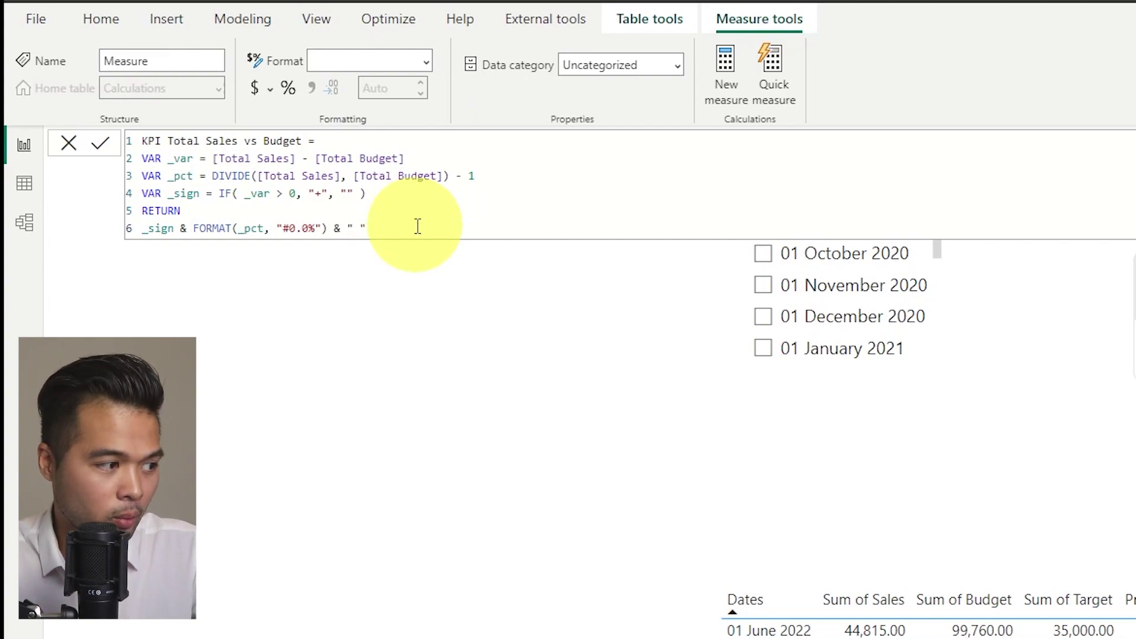
type("| \"")
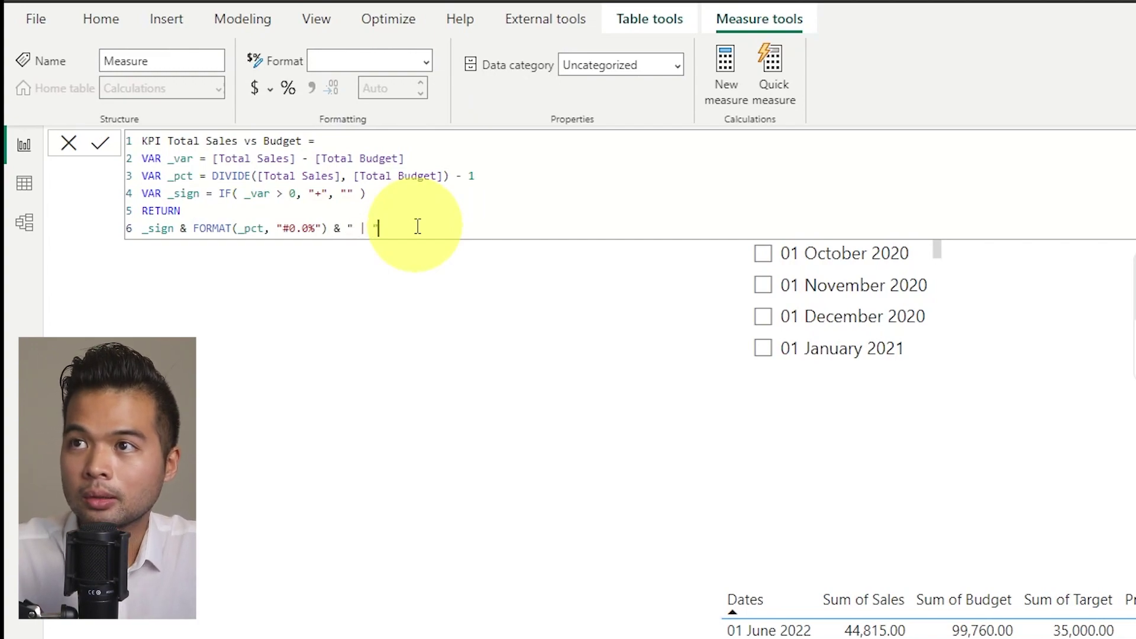
type(" &")
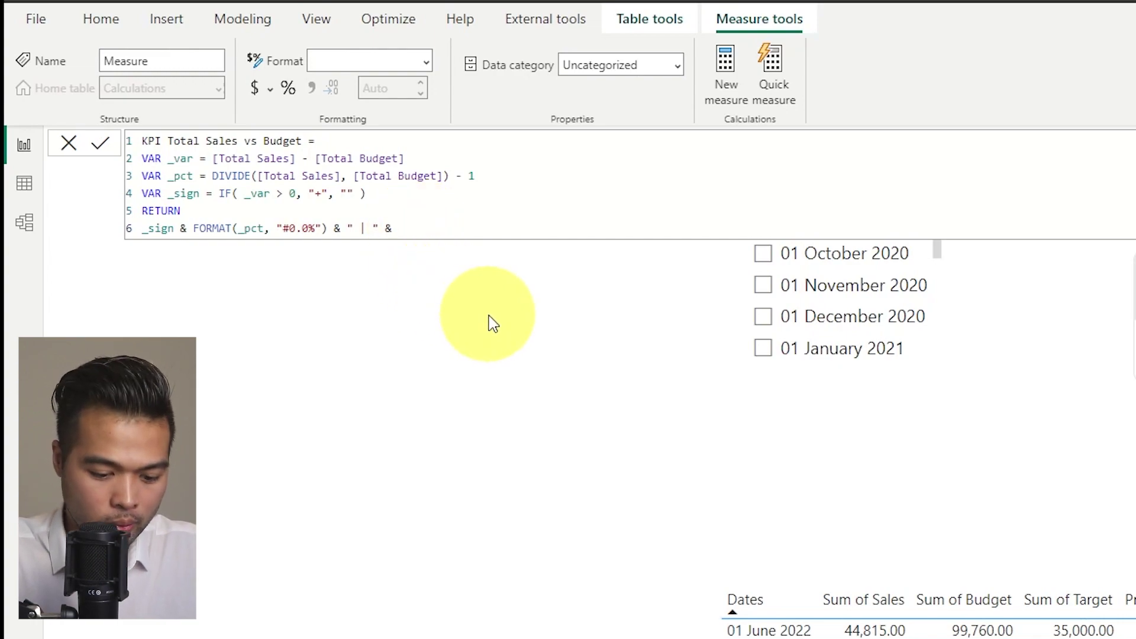
type("_sign")
key("BackSpace")
key("BackSpace")
key("BackSpace")
key("BackSpace")
key("BackSpace")
type("_sign ")
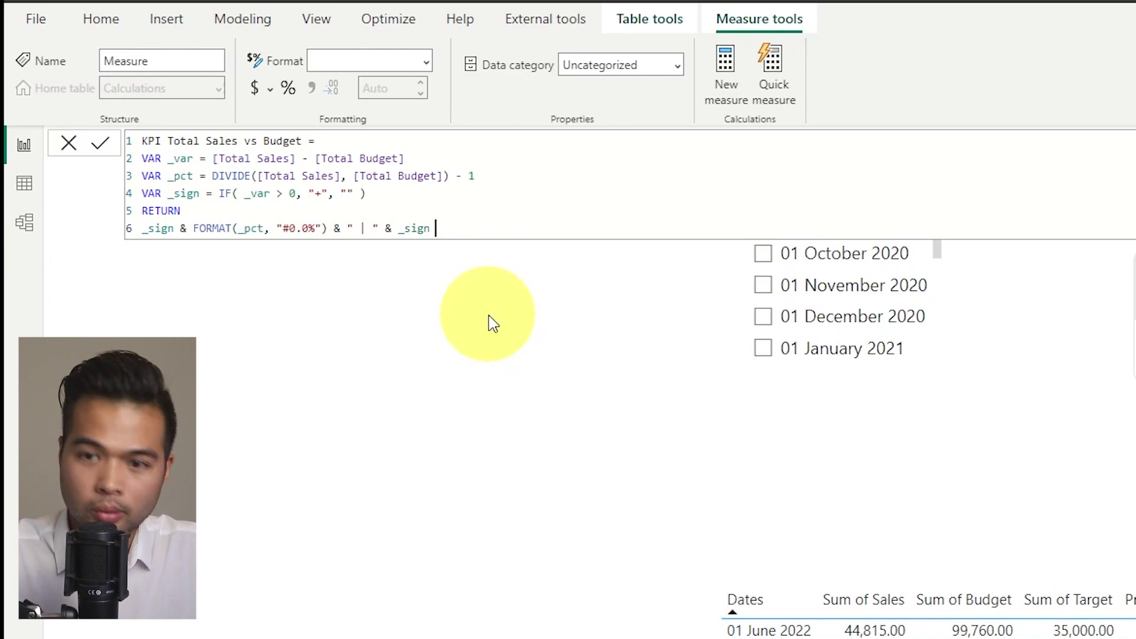
type("& ")
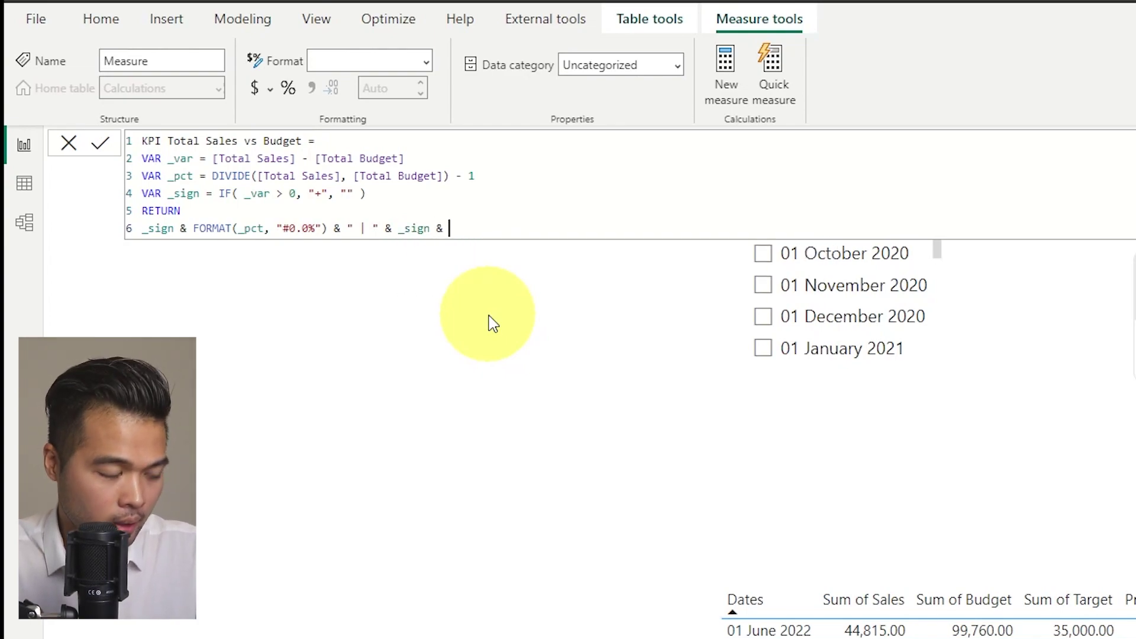
- Append FORMAT( _var, "#0,#" ) to the end of the RETURN expression and commit the measure
type("FORMAT(")
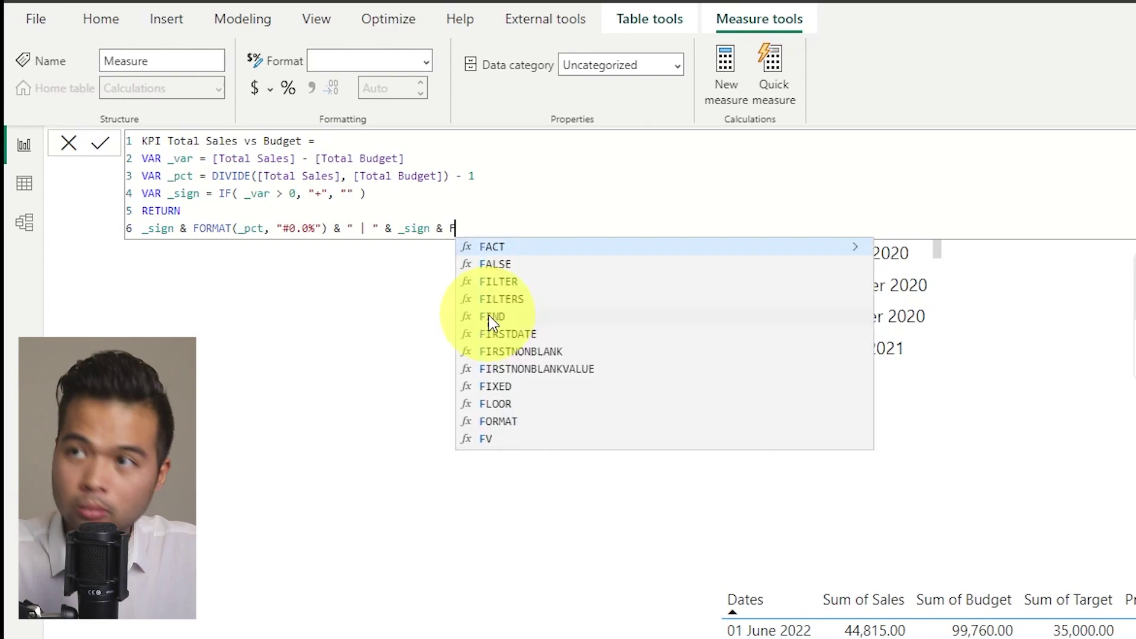
type("  )")
key("Left")
type("_")
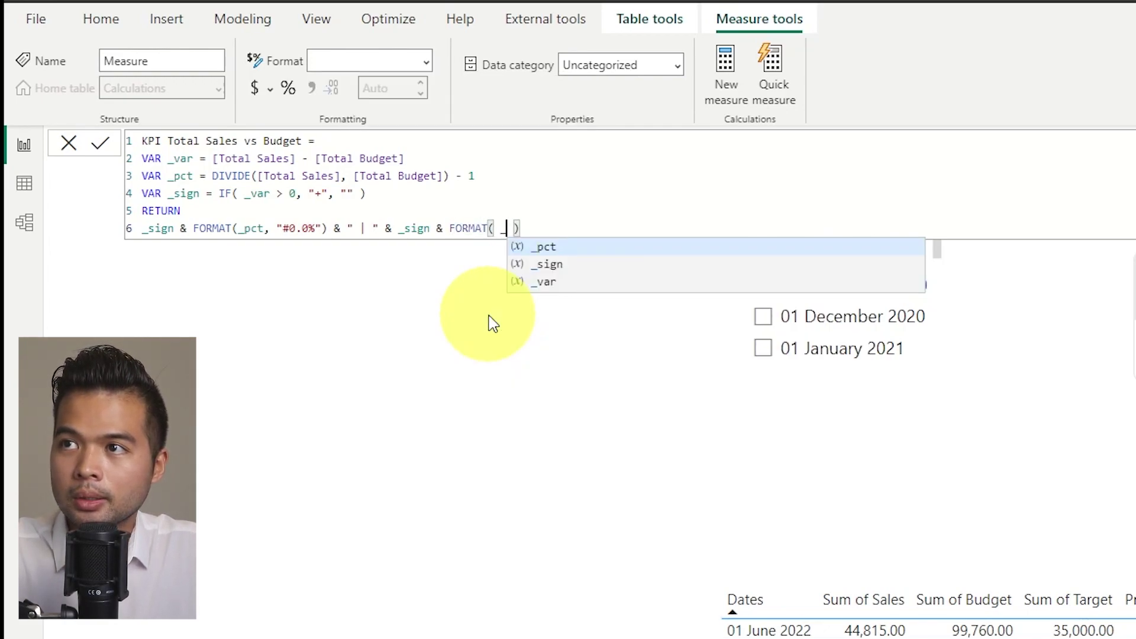
key("Down")
key("Down")
key("Tab")
type(", ")
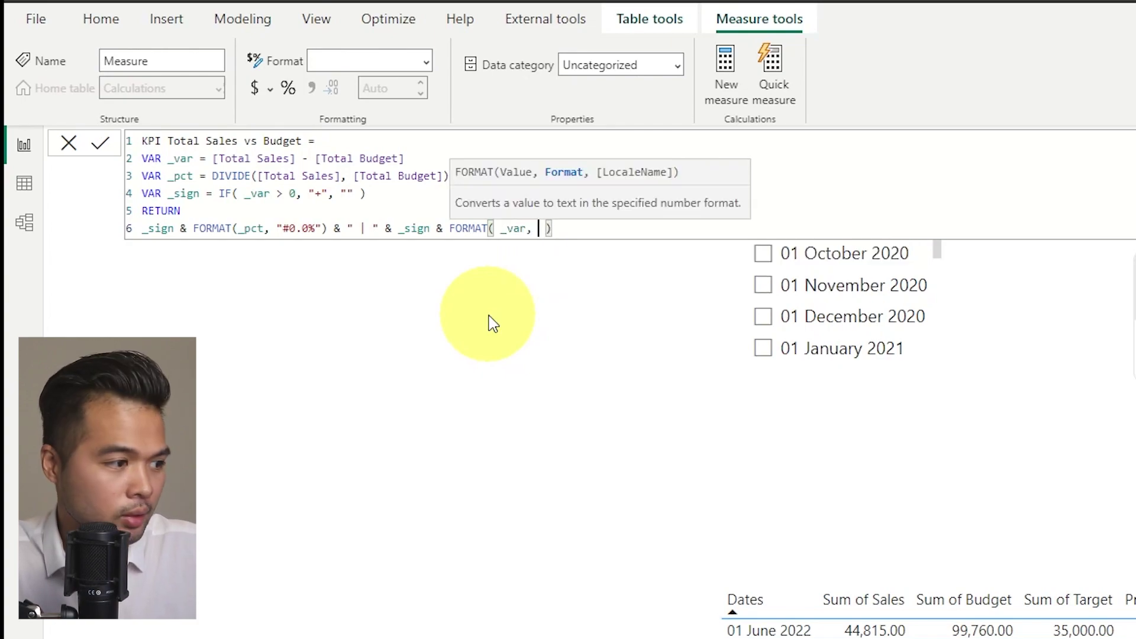
type("\"")
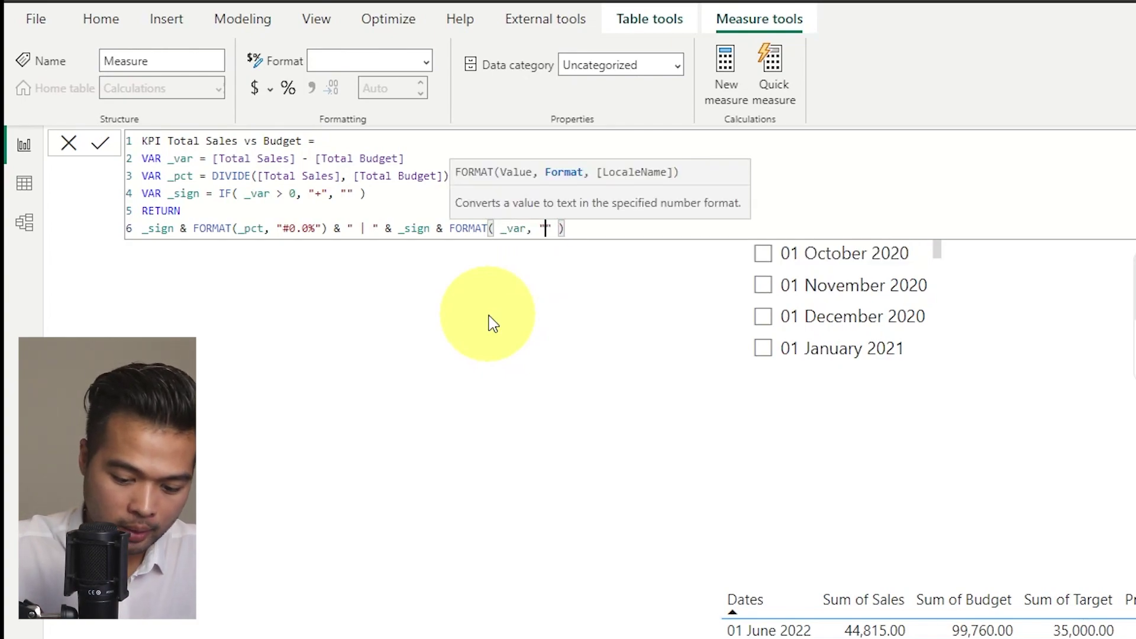
type("#")
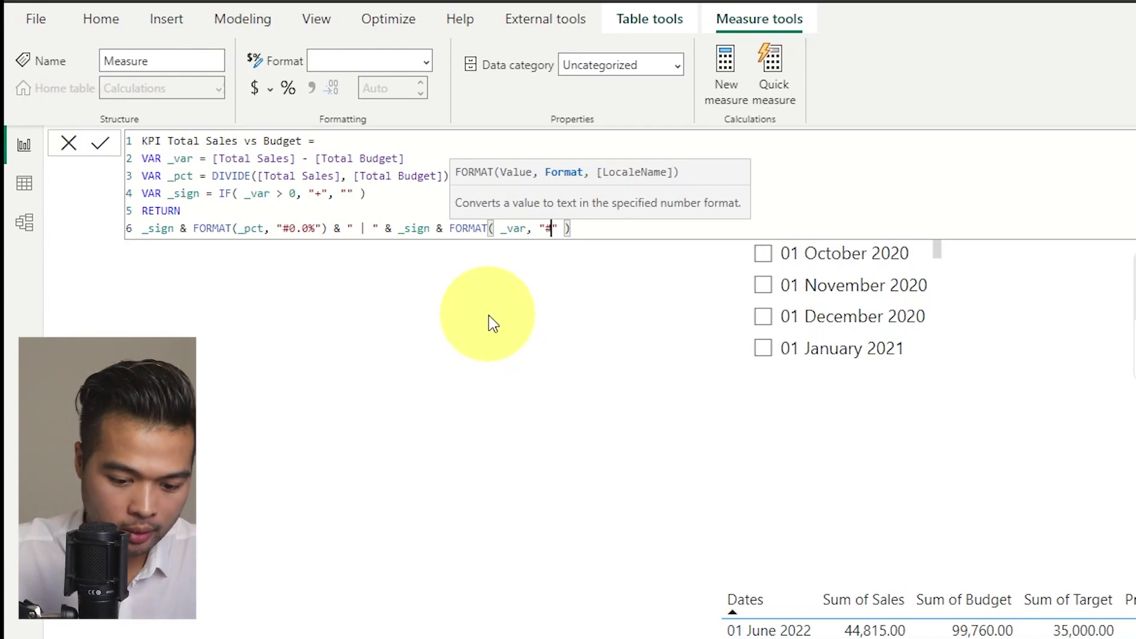
type("0,#")
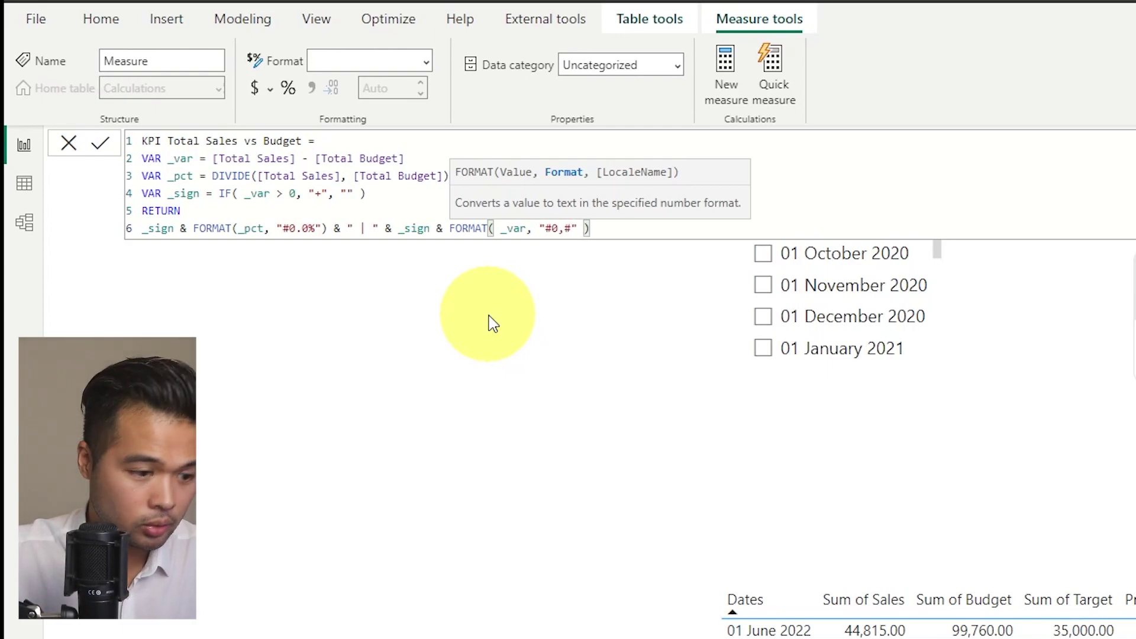
key("End")
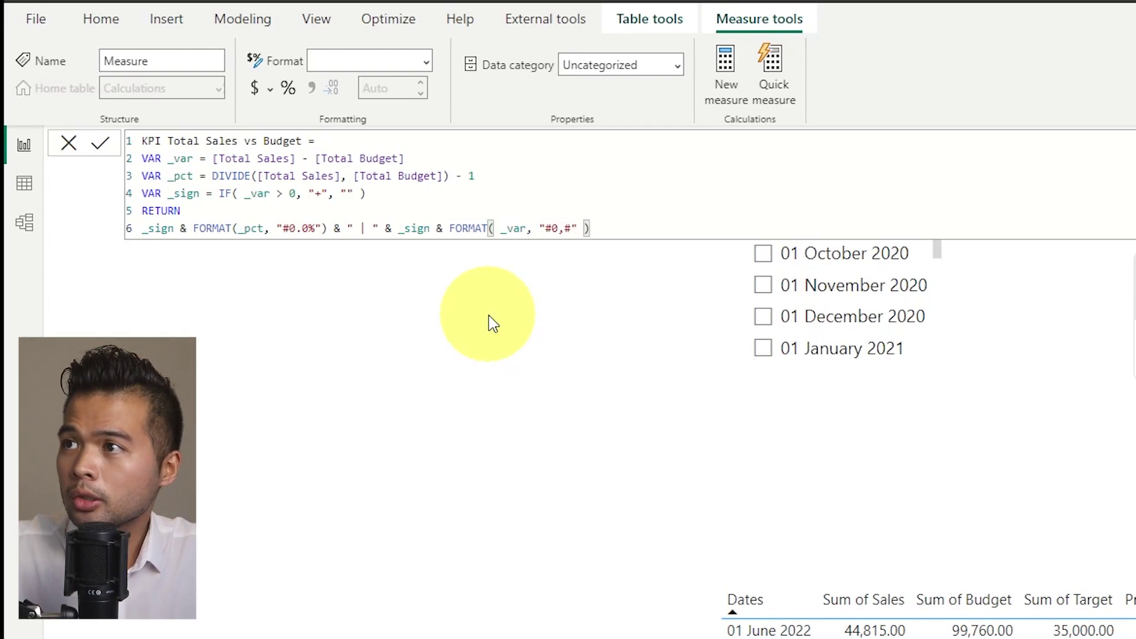
key("Return")
left_click(491, 323)
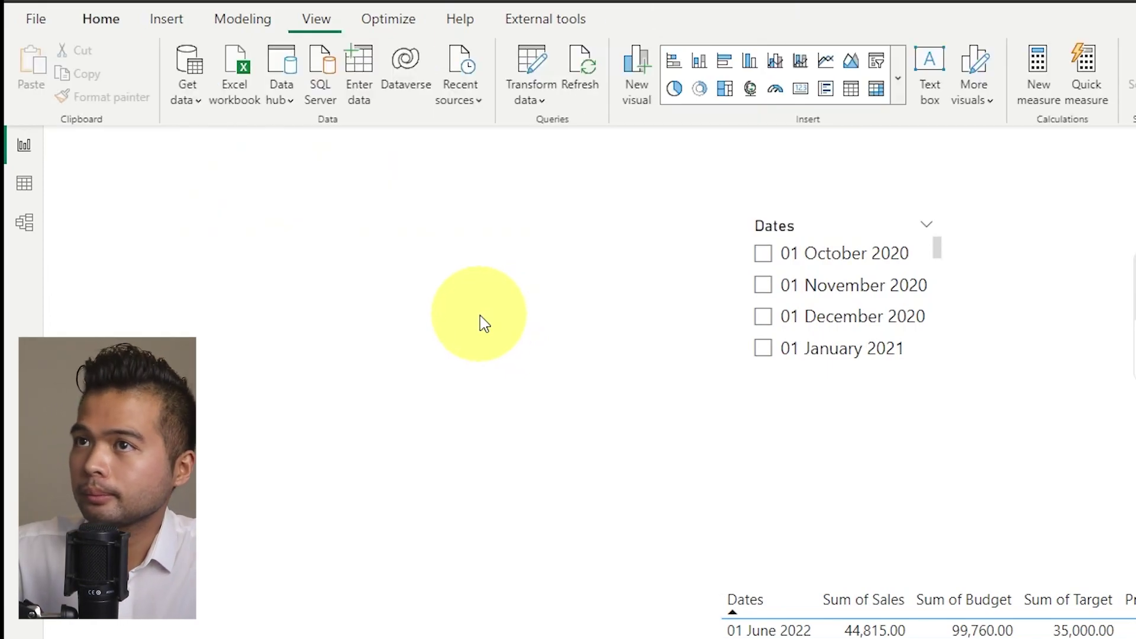
- Replace the Total Sales field in the lower card with the KPI Total Sales vs Budget measure
left_click(710, 284)
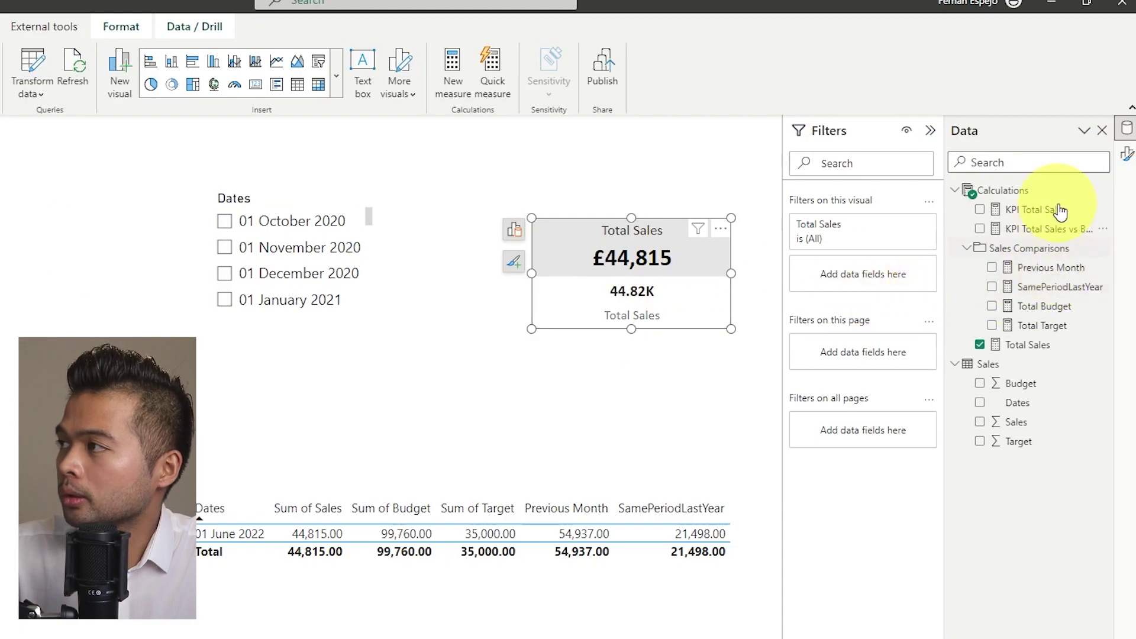
left_click(1048, 235)
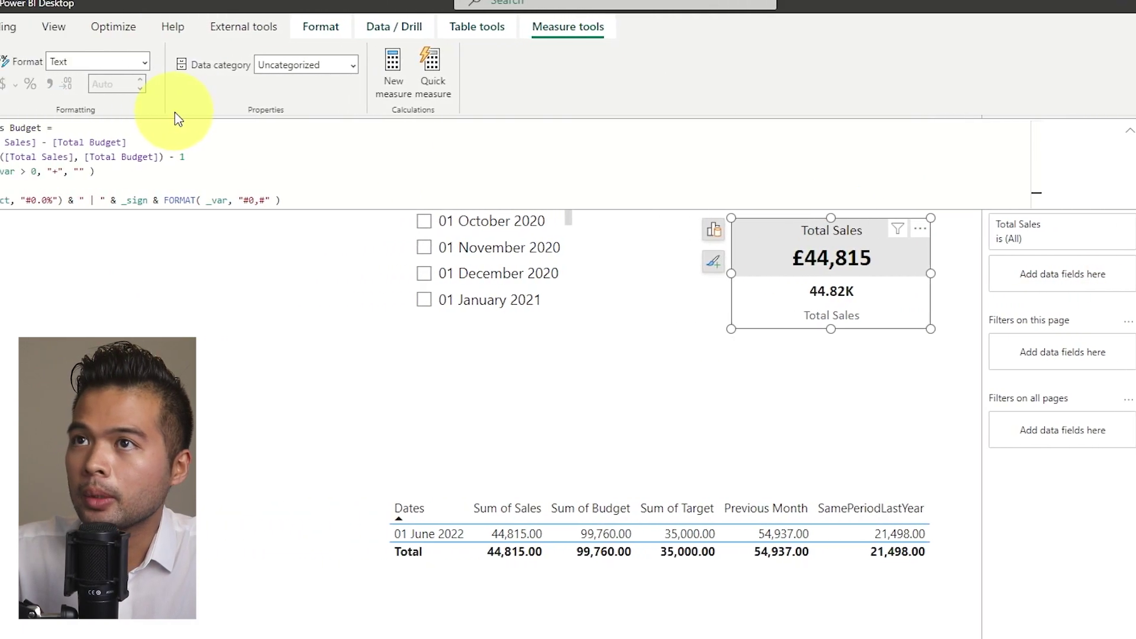
left_click_drag(250, 130, 140, 128)
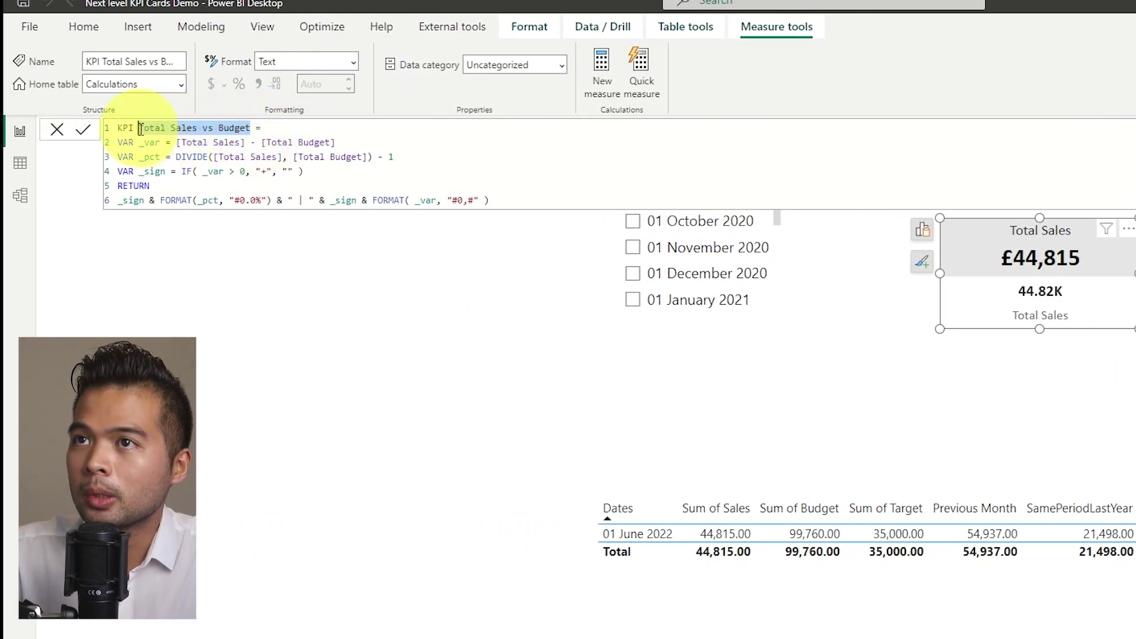
left_click(278, 159)
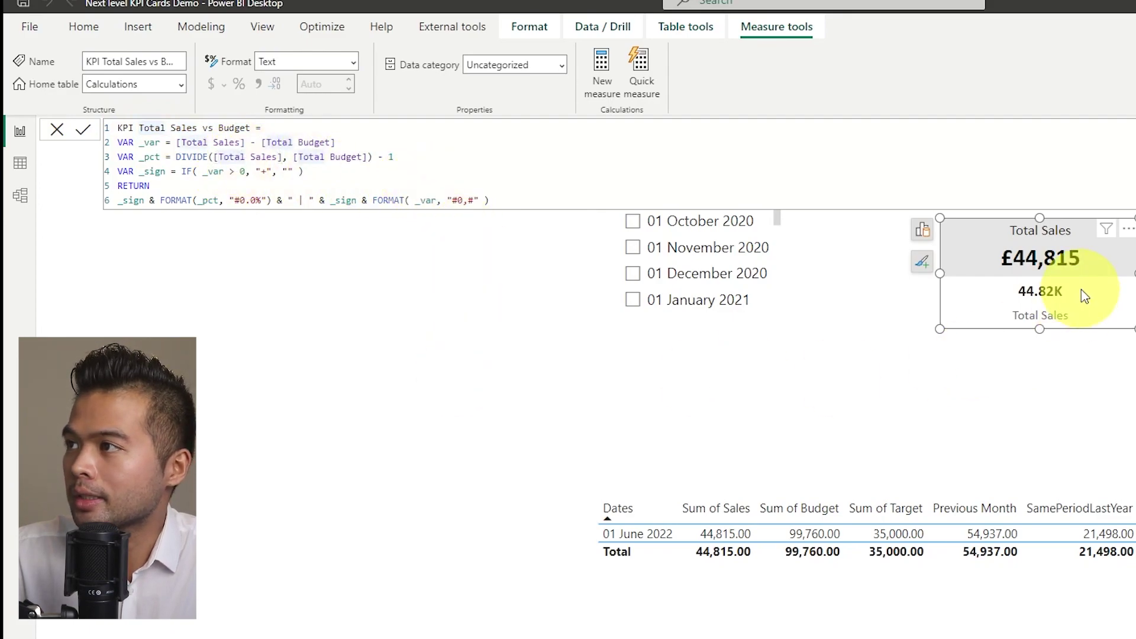
left_click(632, 378)
left_click(647, 215)
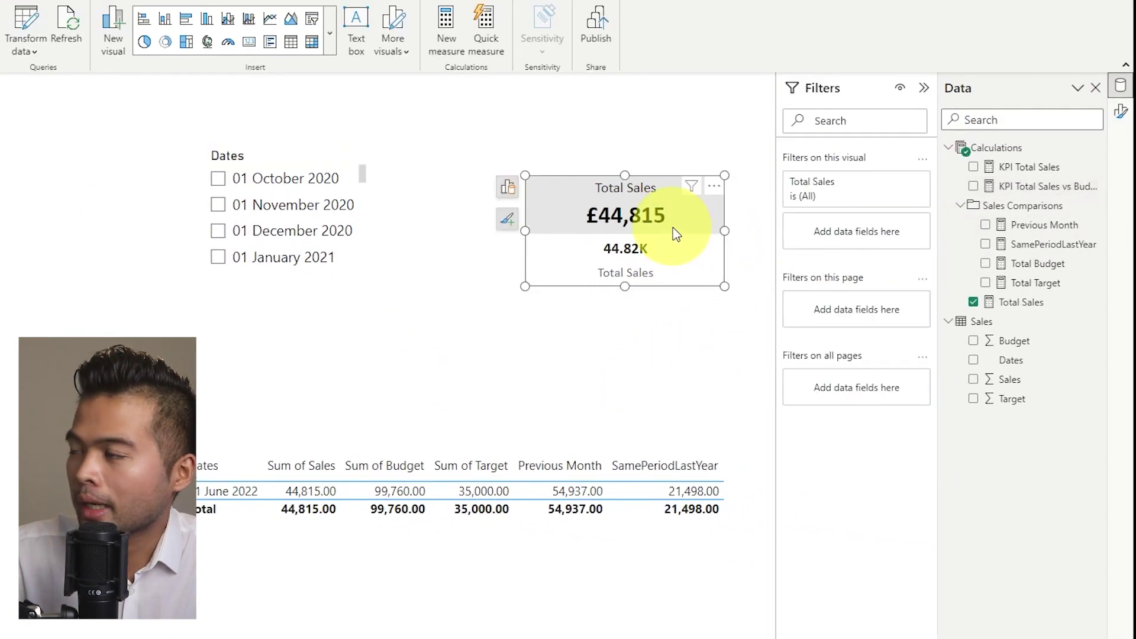
left_click(509, 198)
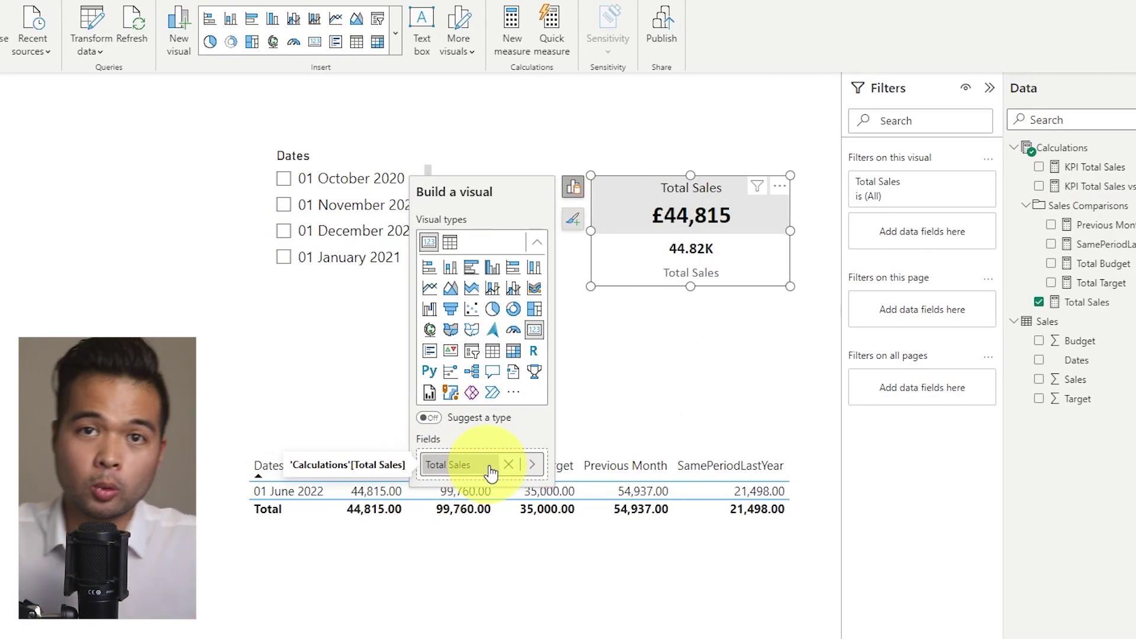
left_click(534, 465)
left_click(634, 390)
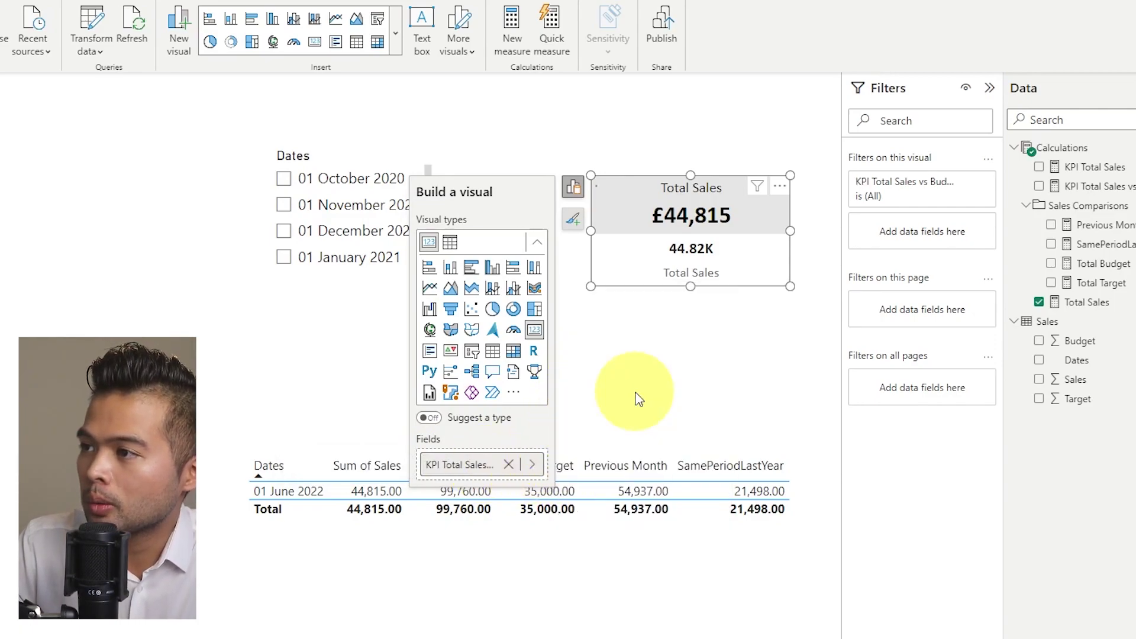
left_click(625, 406)
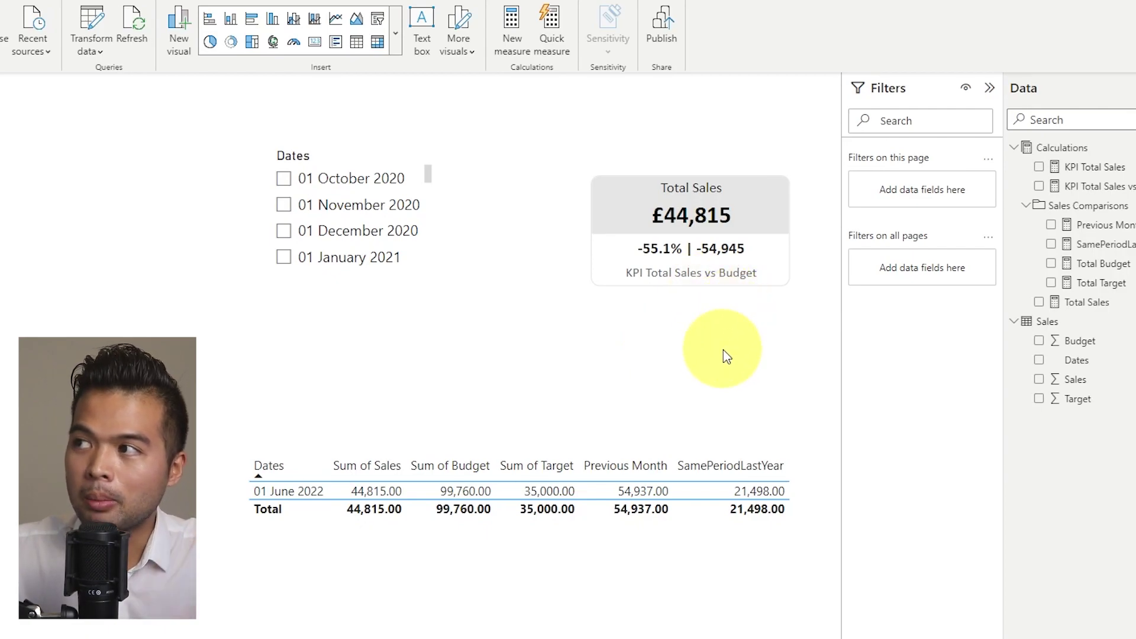
- Copy the full KPI Total Sales vs Budget formula into a new measure
left_click(1090, 186)
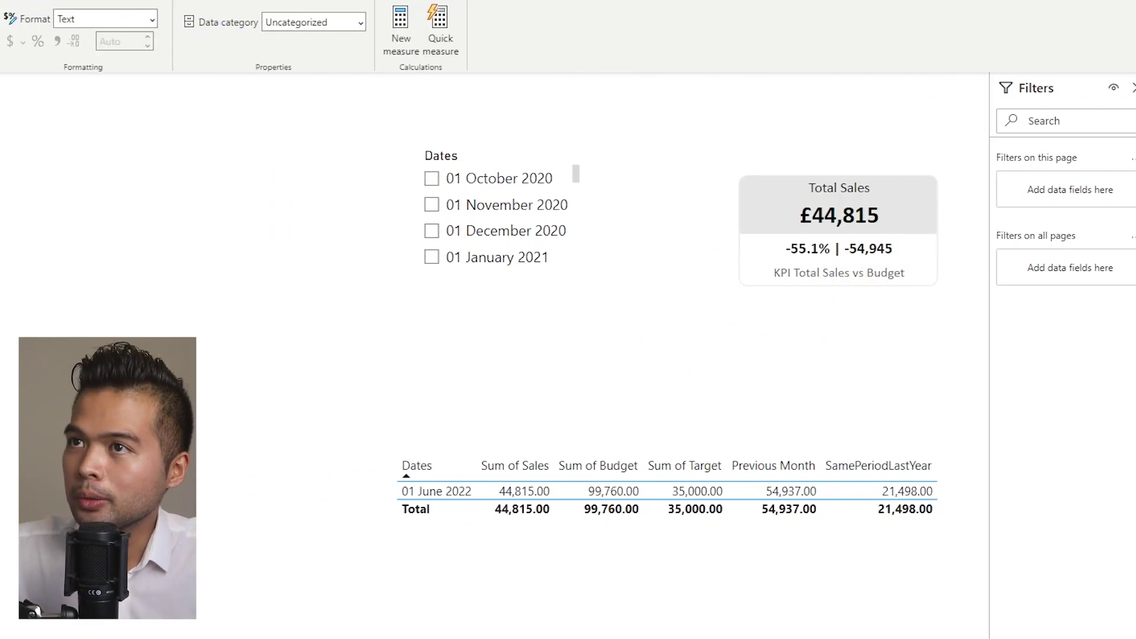
key("ctrl+a")
key("ctrl+c")
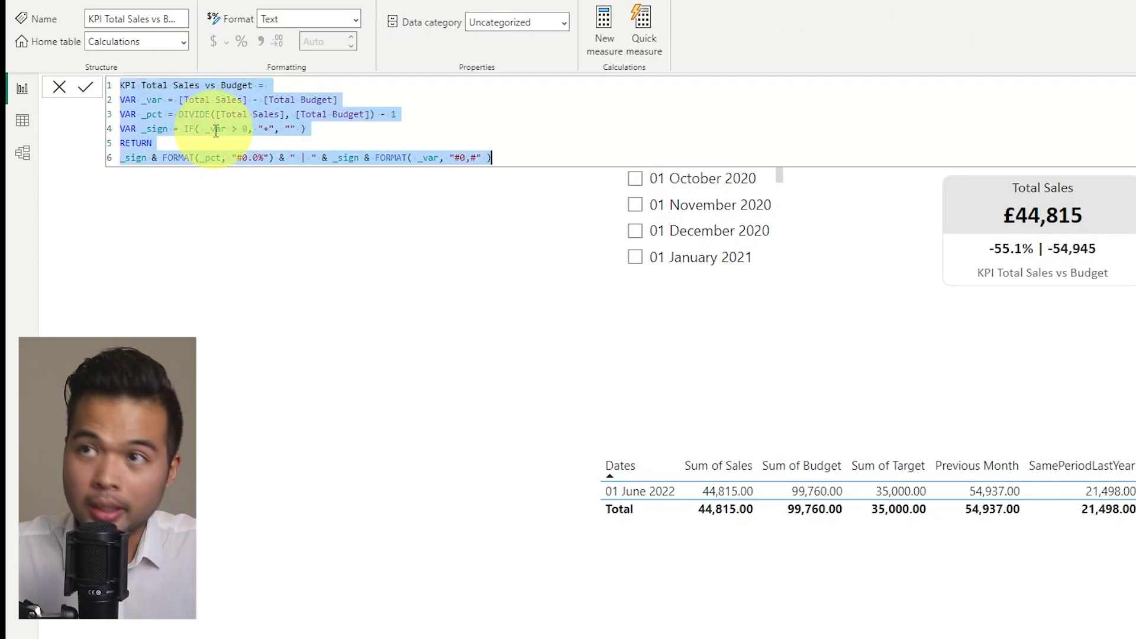
left_click(396, 114)
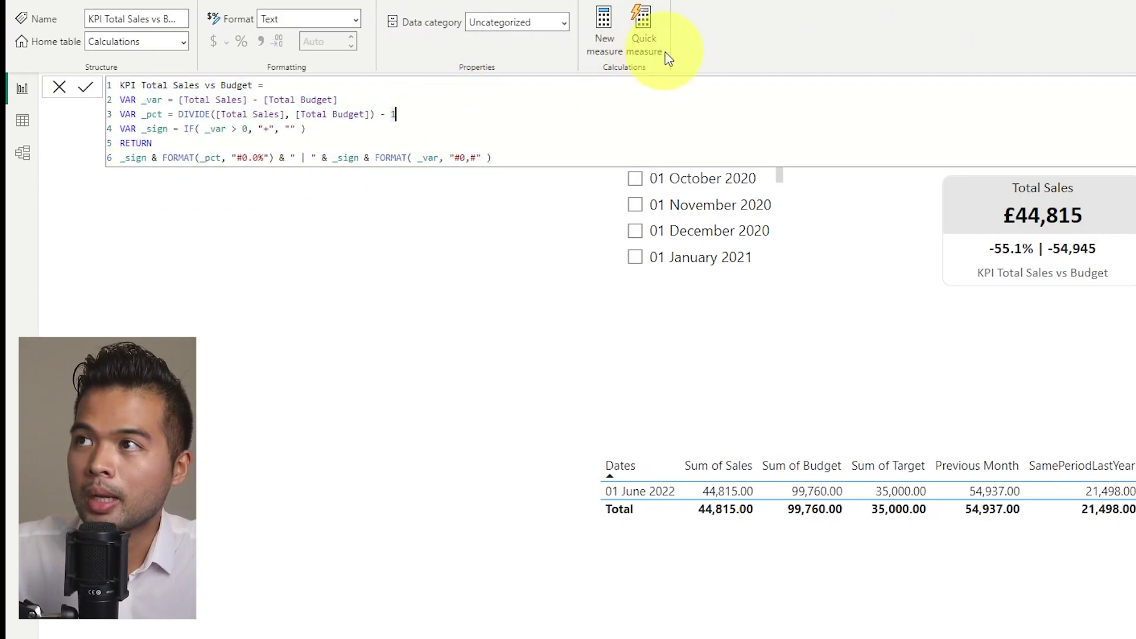
left_click(605, 30)
key("ctrl+v")
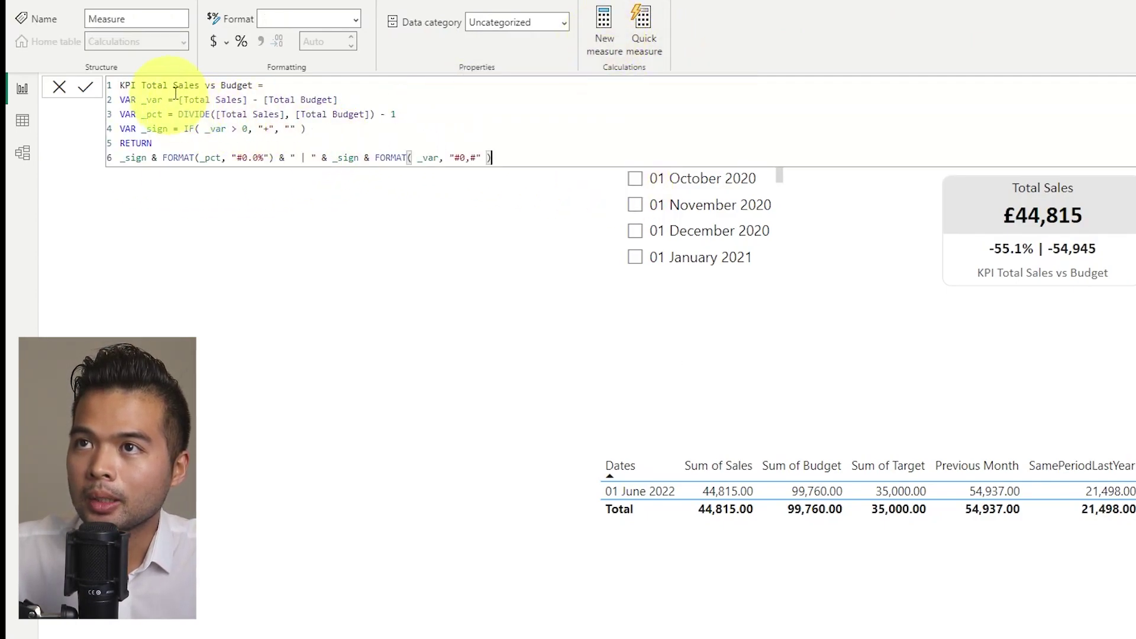
- Rename the copied measure KPI Total Sales vs Target and replace [Total Budget] with [Total Target] in _var and _pct
double_click(237, 85)
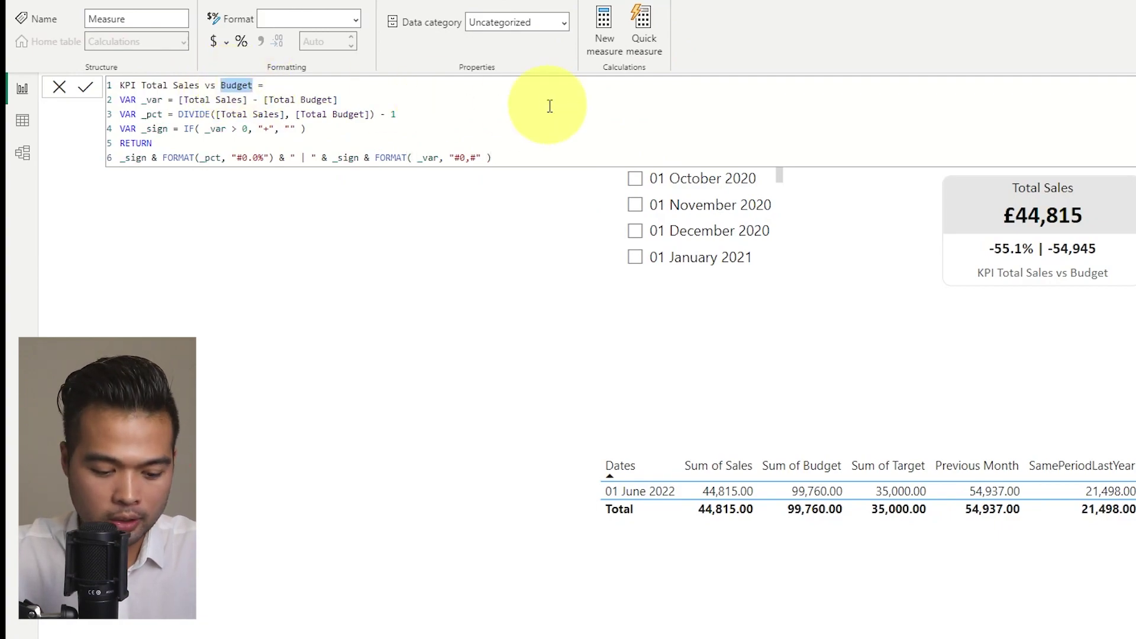
type("Target")
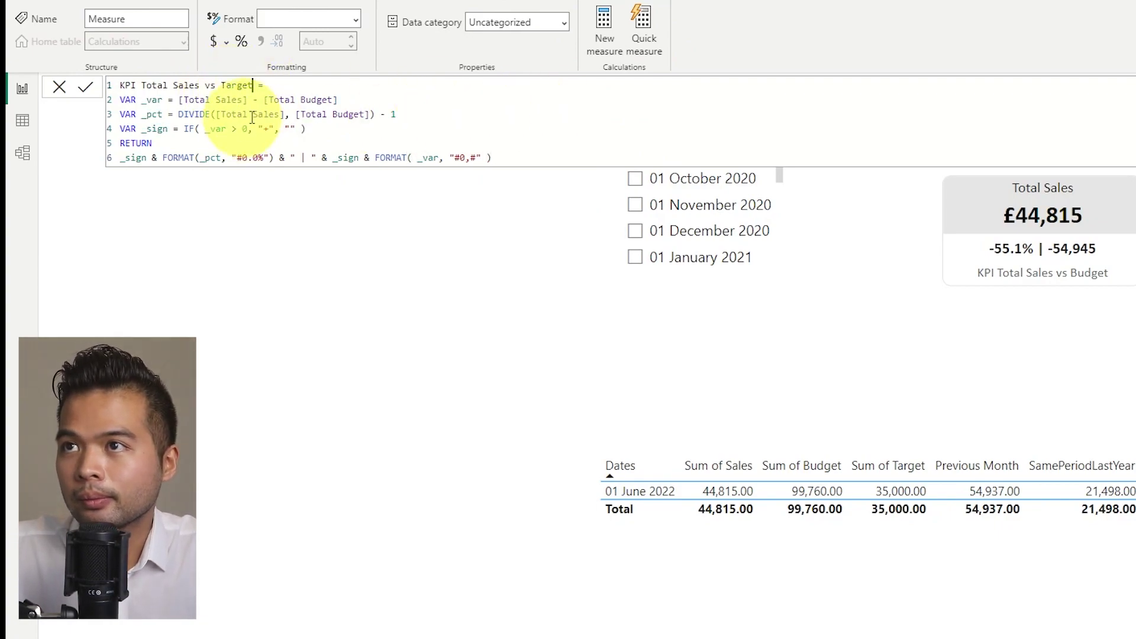
double_click(317, 99)
type("Target")
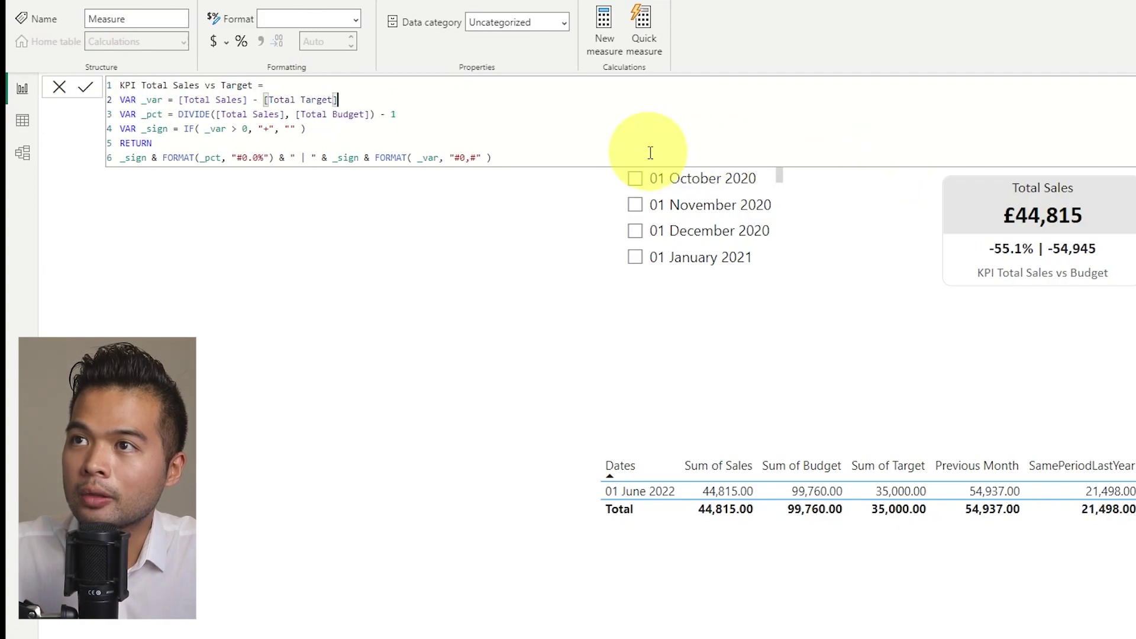
double_click(350, 114)
type("Target")
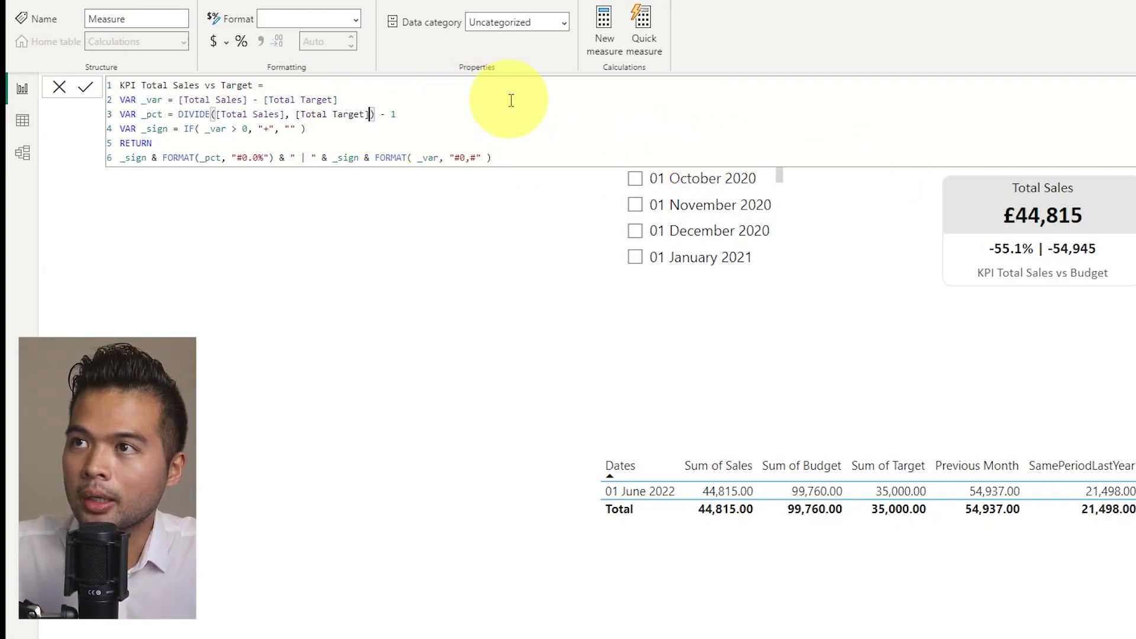
- Commit the target measure and create another from the copied budget formula, named KPI Total Sales vs Last Month
key("Return")
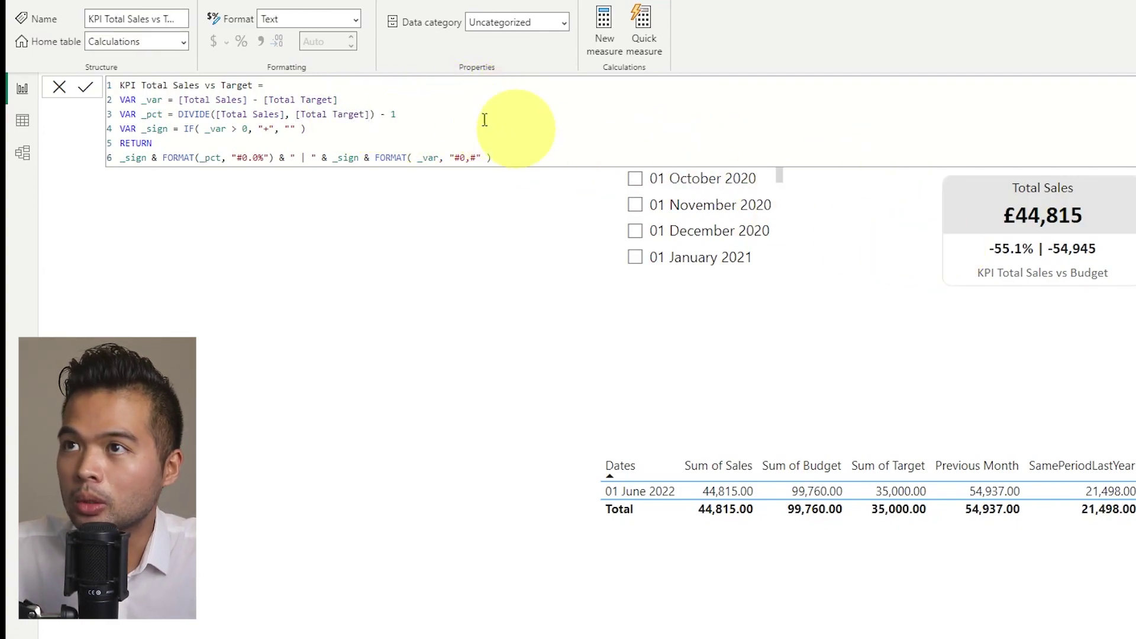
left_click(602, 33)
key("ctrl+v")
double_click(237, 85)
type("Last Month")
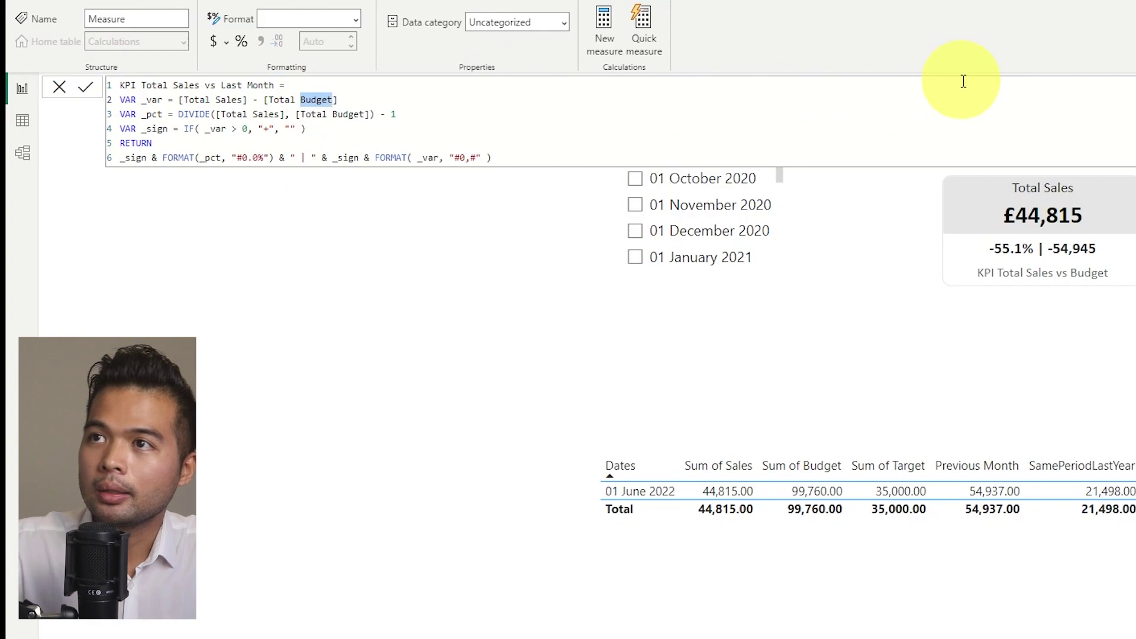
- Replace [Total Budget] with [Previous Month] in both _var and _pct and commit the Last Month measure
key("BackSpace")
key("BackSpace")
key("BackSpace")
key("BackSpace")
key("BackSpace")
key("BackSpace")
key("BackSpace")
key("BackSpace")
key("BackSpace")
key("BackSpace")
key("BackSpace")
key("BackSpace")
type("Previ")
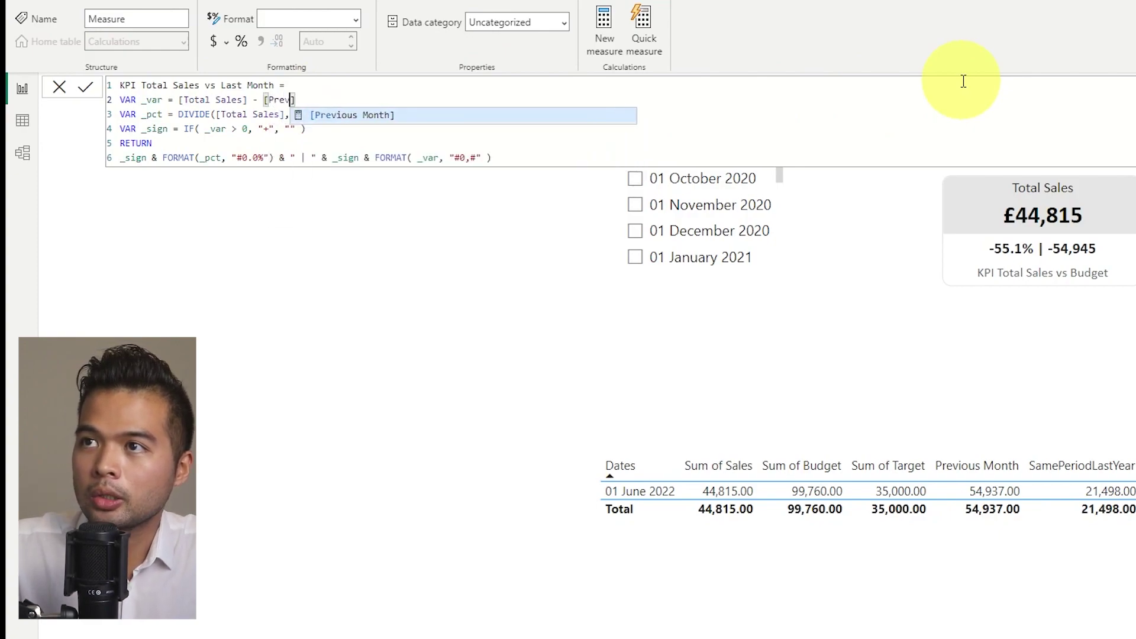
key("Tab")
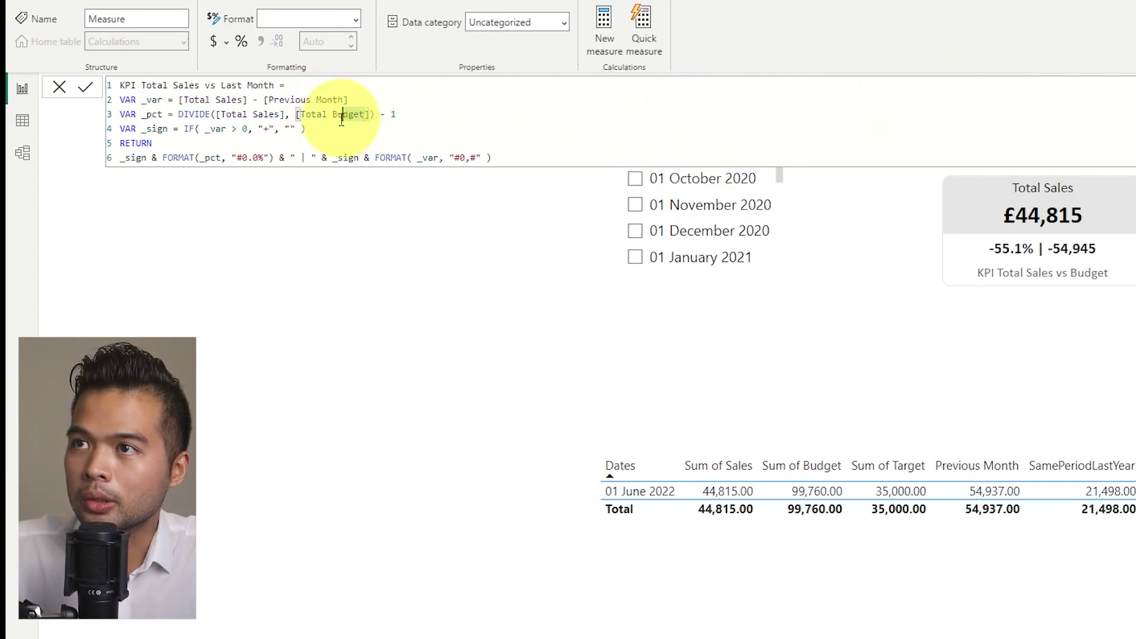
type("Previo")
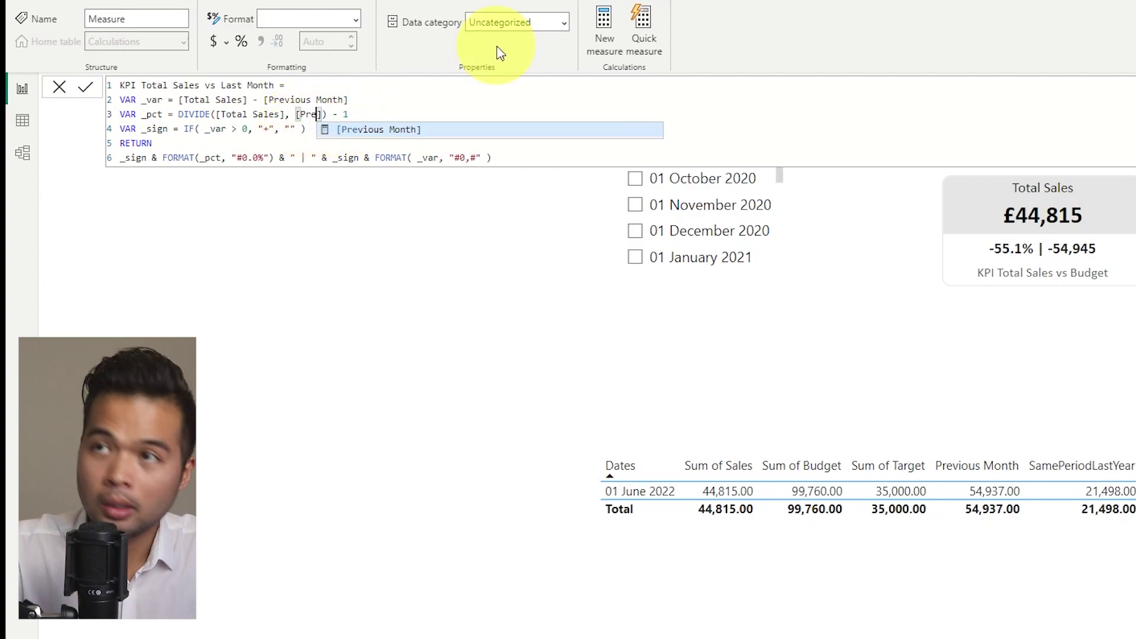
key("Tab")
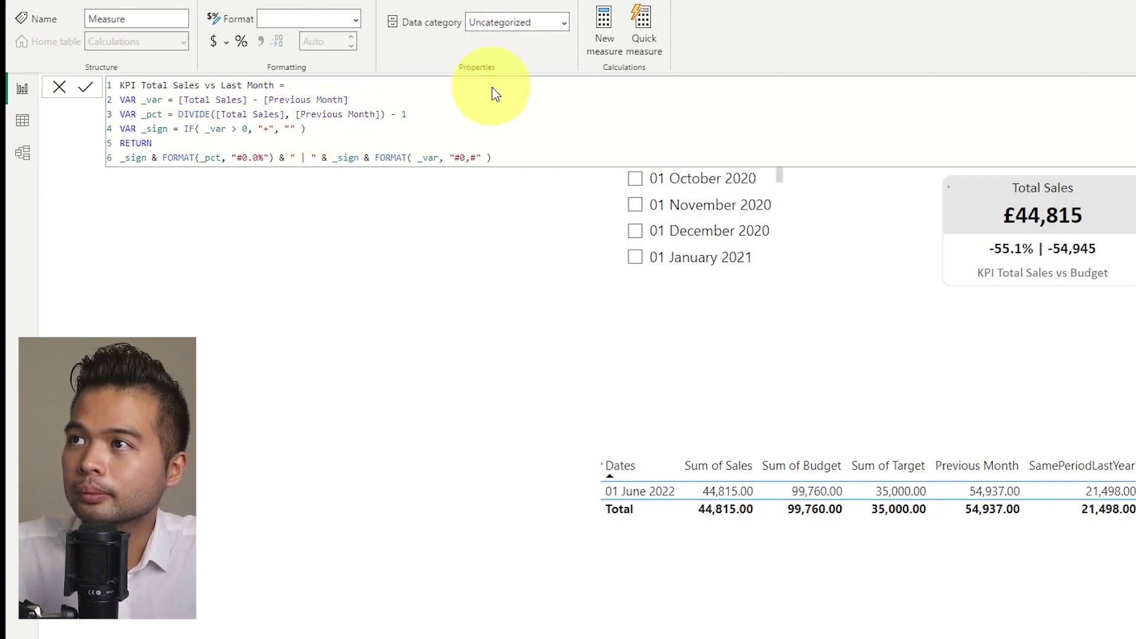
key("Return")
- Create a new measure from the copied budget formula and name it KPI Total Sales vs Last Year
left_click(604, 24)
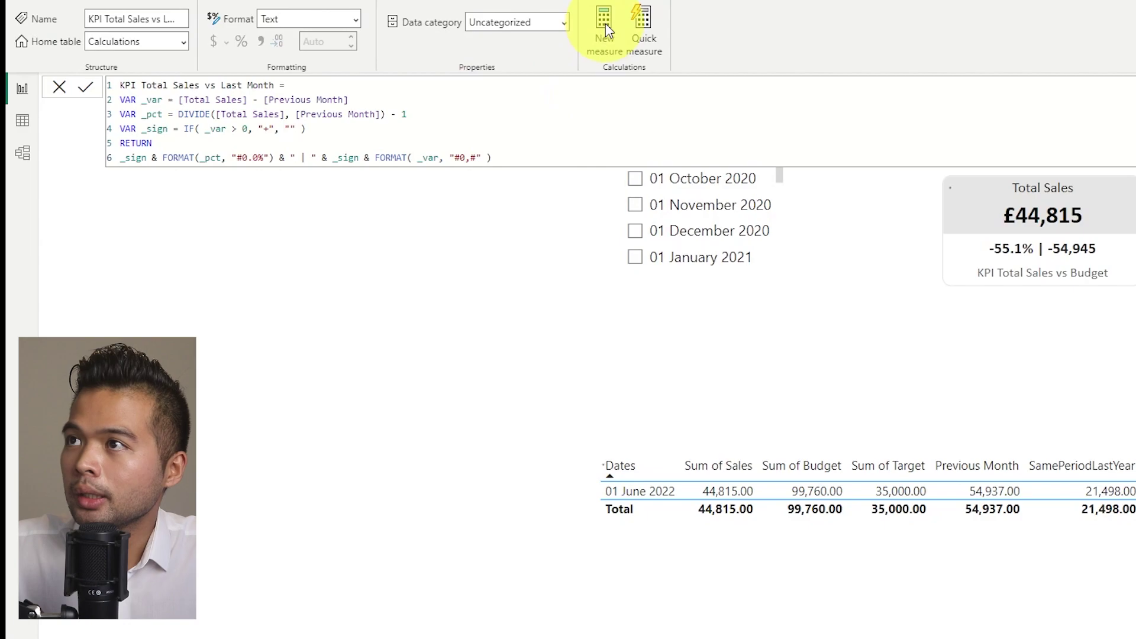
key("ctrl+v")
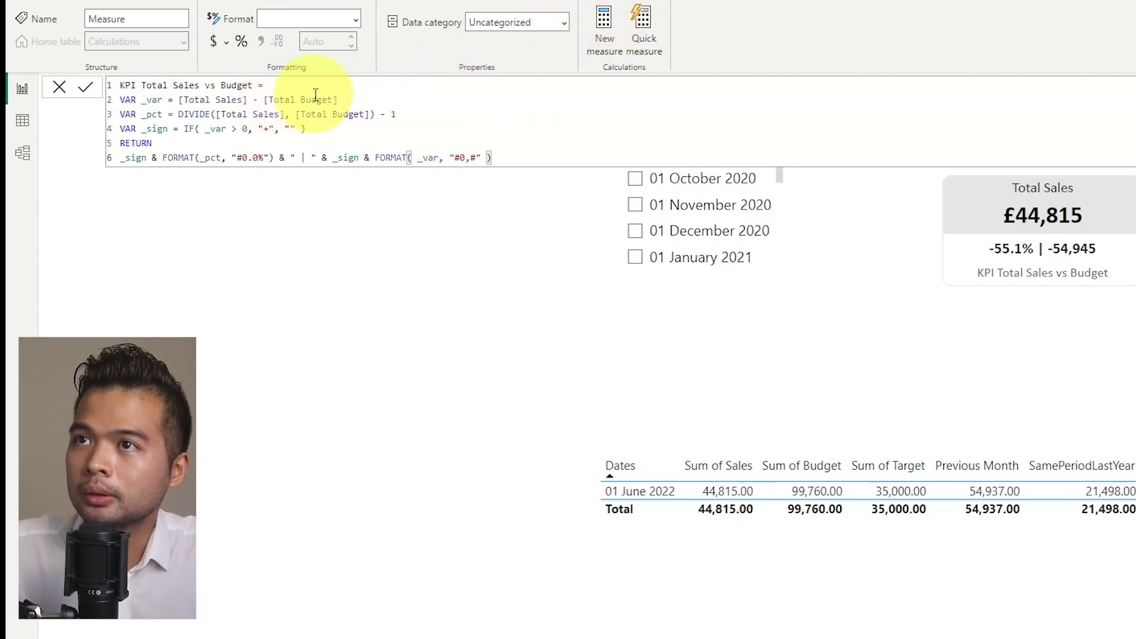
double_click(236, 85)
type("Las")
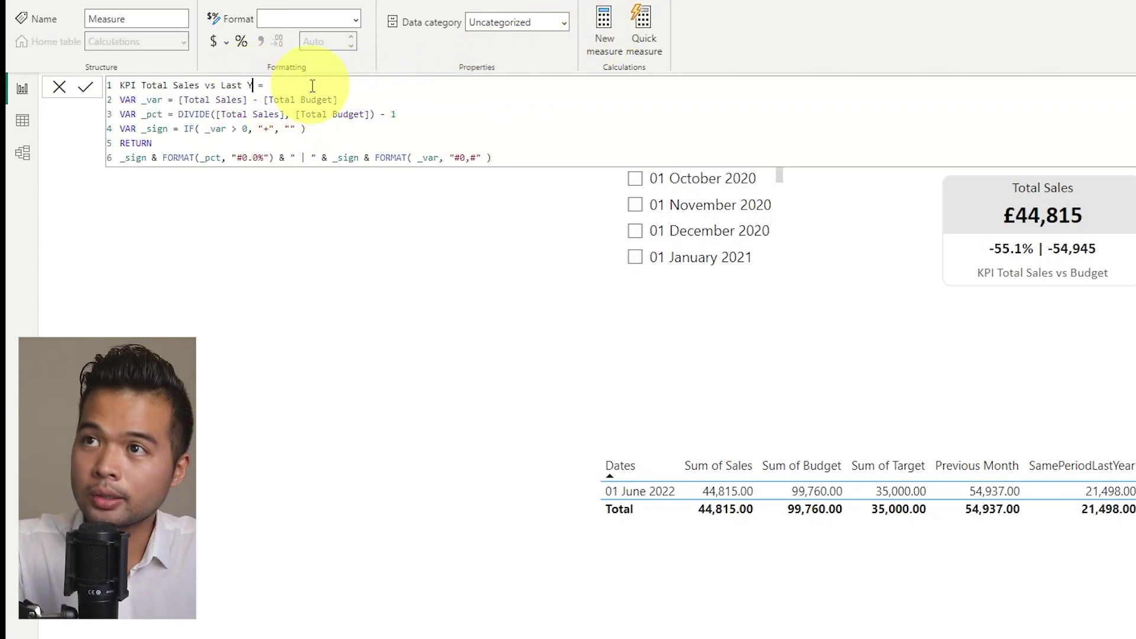
type("t Year")
- Replace [Total Budget] with [SamePeriodLastYear] in the _var line of the Last Year measure
double_click(315, 100)
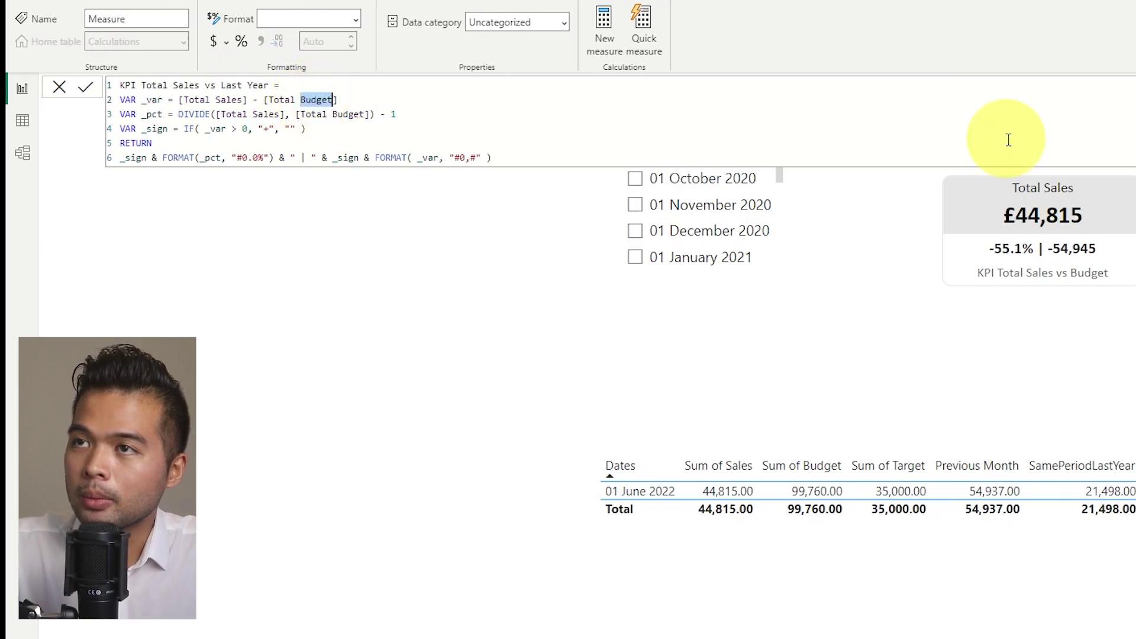
key("BackSpace")
key("BackSpace")
key("BackSpace")
key("BackSpace")
key("BackSpace")
key("BackSpace")
key("BackSpace")
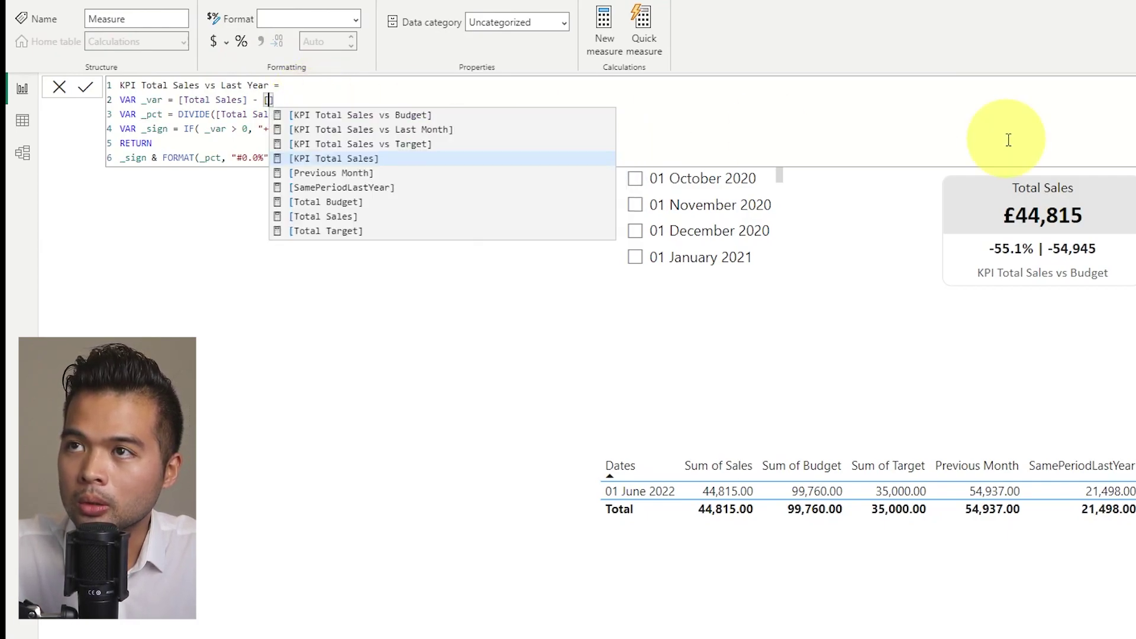
type("Same")
key("Tab")
- Replace [Total Budget] with [SamePeriodLastYear] in the _pct line, commit the measure and leave formula editing
double_click(355, 114)
key("BackSpace")
key("BackSpace")
key("BackSpace")
key("BackSpace")
key("BackSpace")
key("BackSpace")
key("BackSpace")
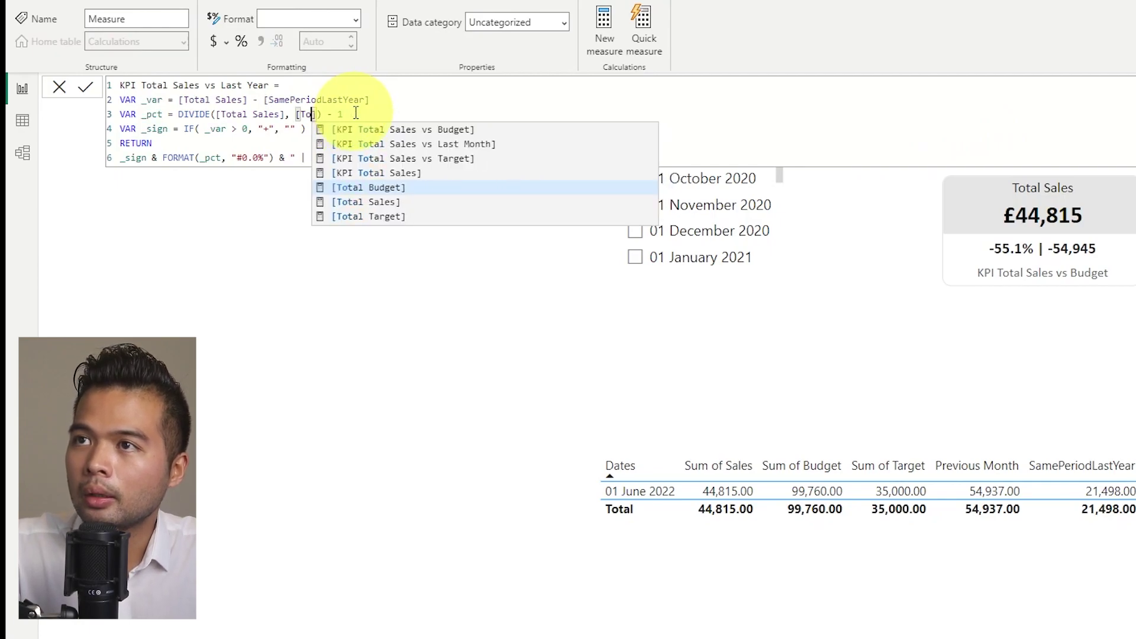
type("Same")
key("Tab")
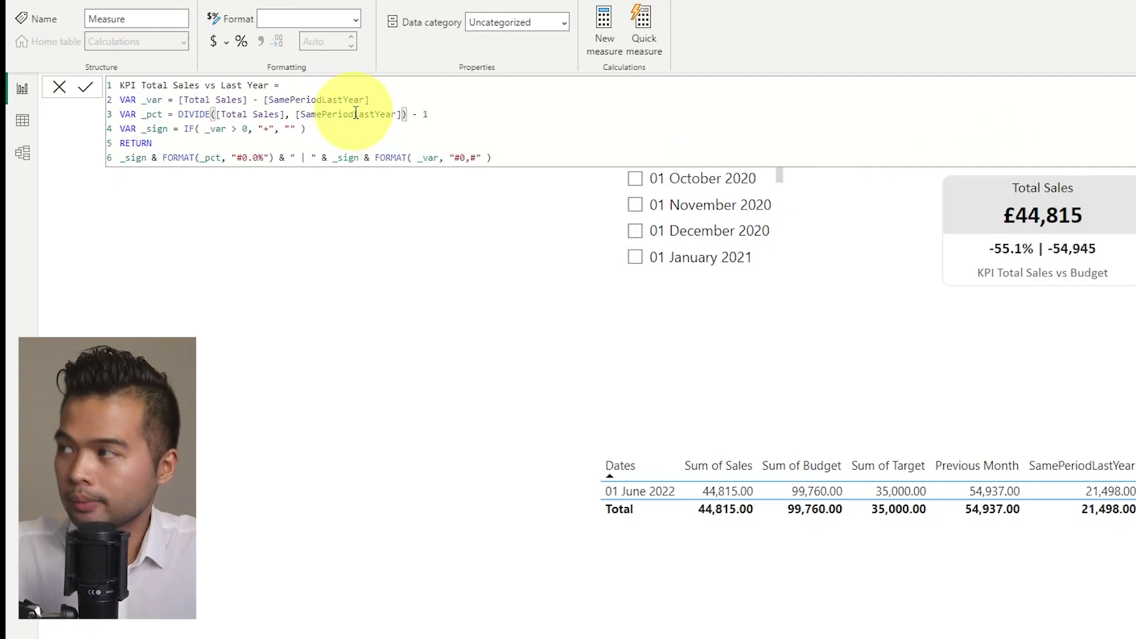
key("Return")
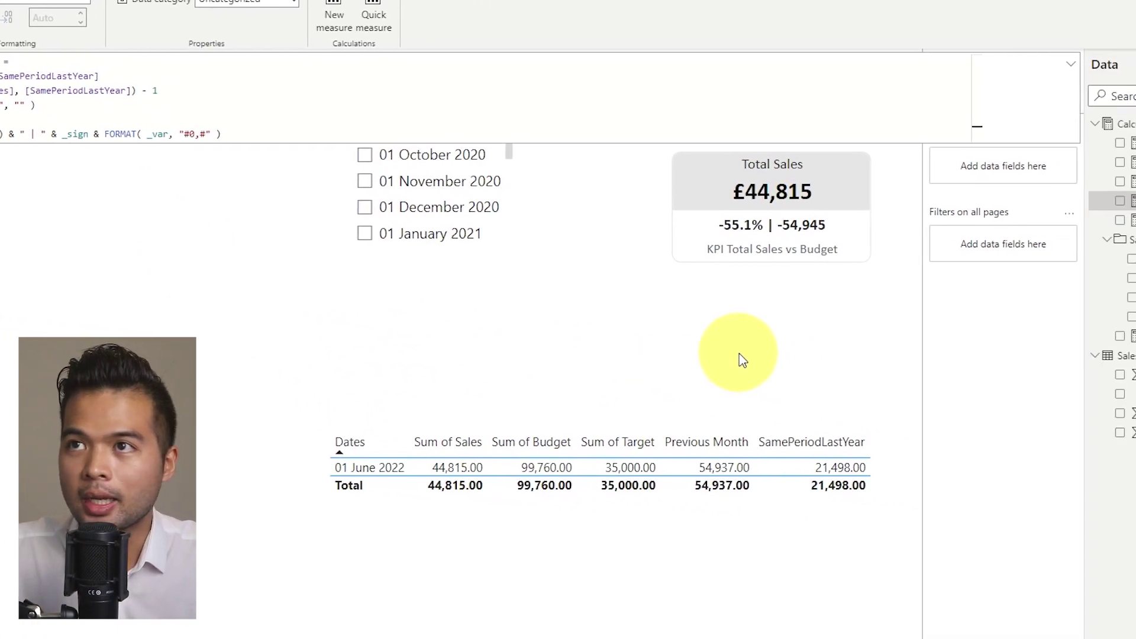
left_click(743, 359)
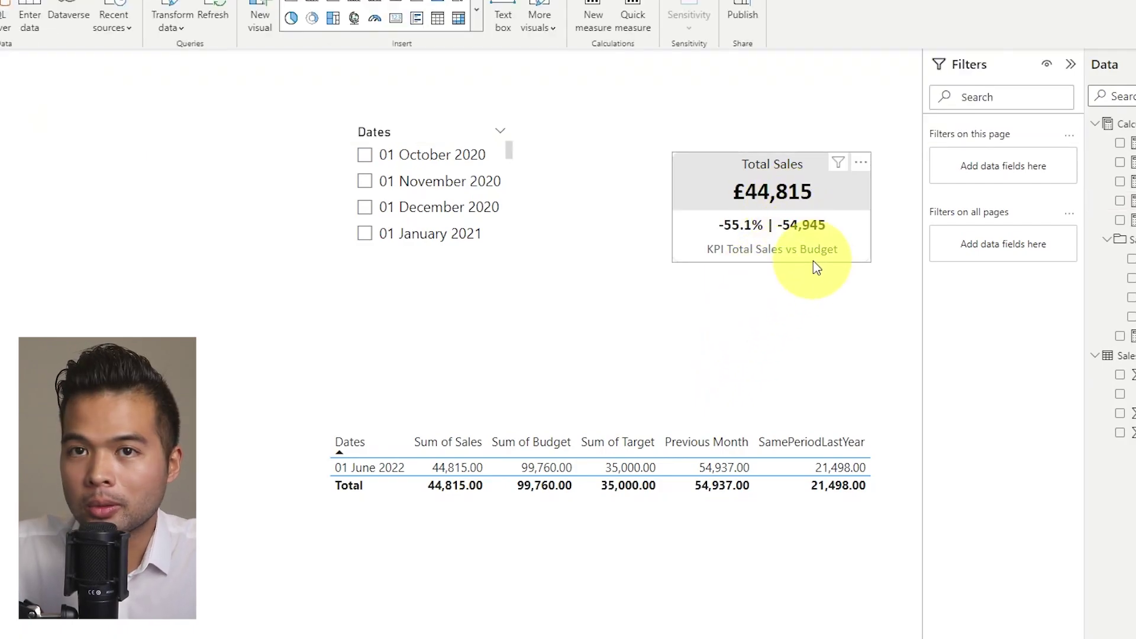
- Start a new fields parameter and add the KPI Total Sales vs Budget, vs Target, vs Last Month and vs Last Year measures in that order
left_click(807, 235)
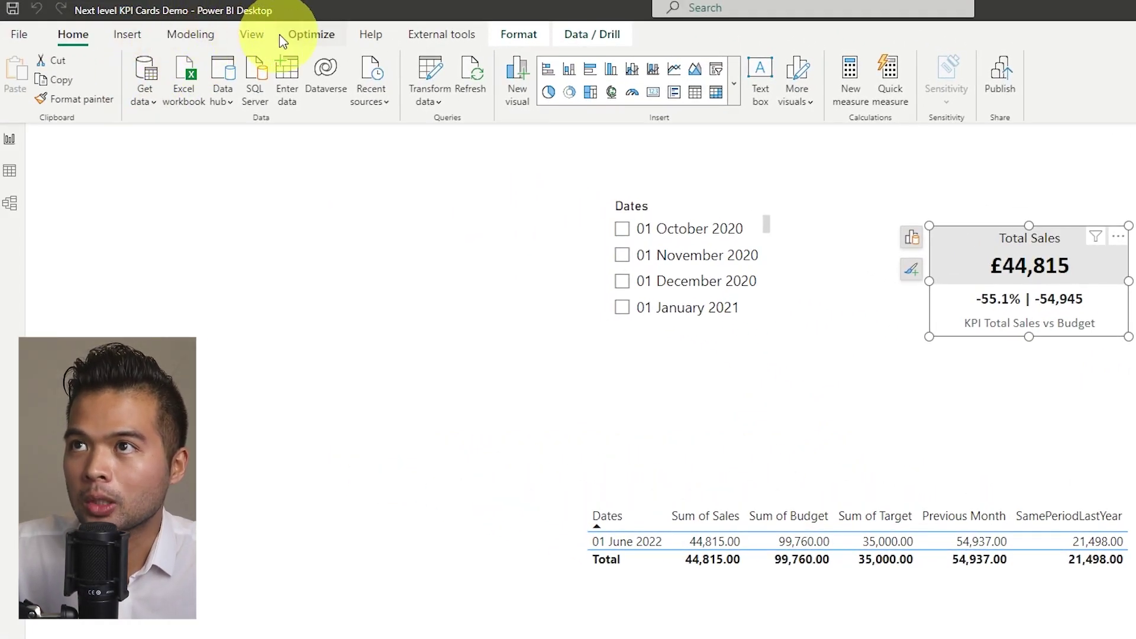
left_click(203, 39)
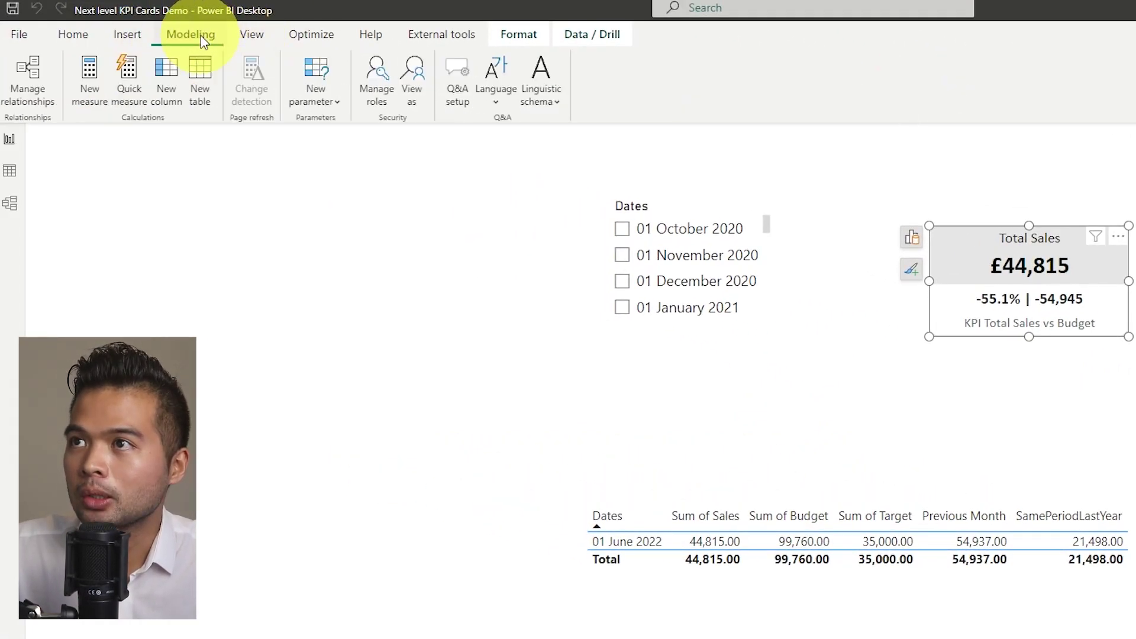
left_click(313, 89)
left_click(331, 150)
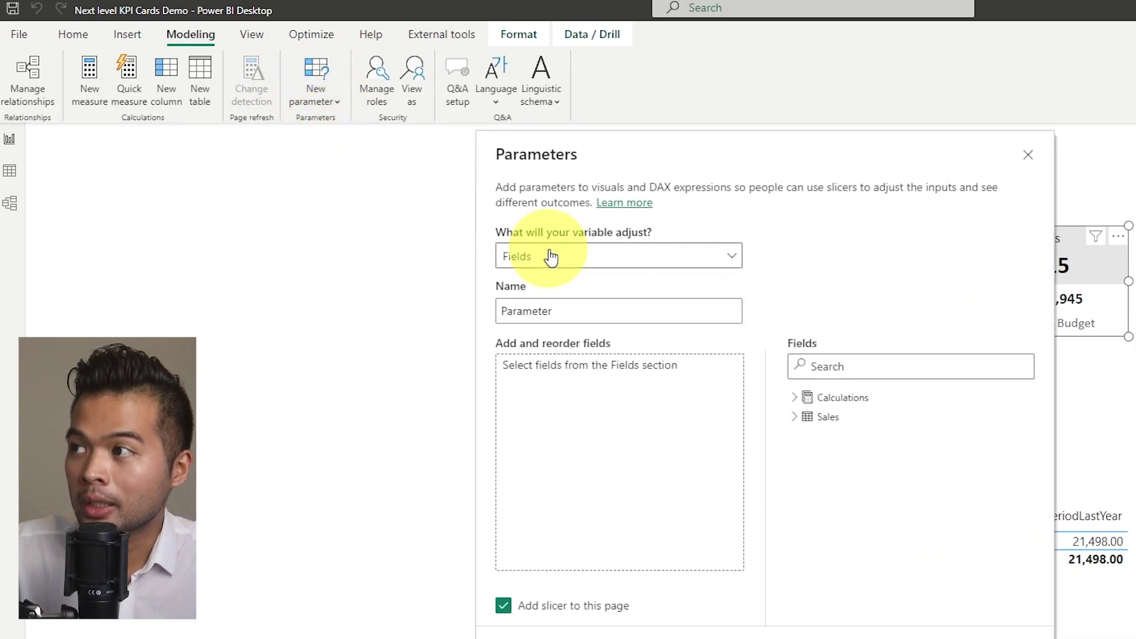
left_click(669, 327)
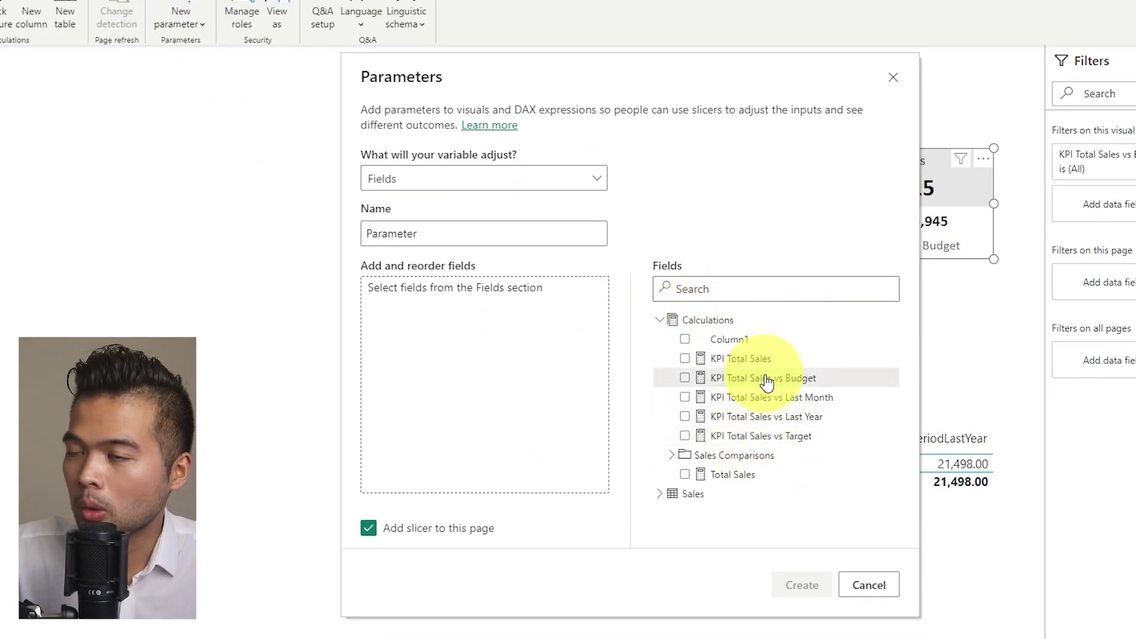
left_click(792, 378)
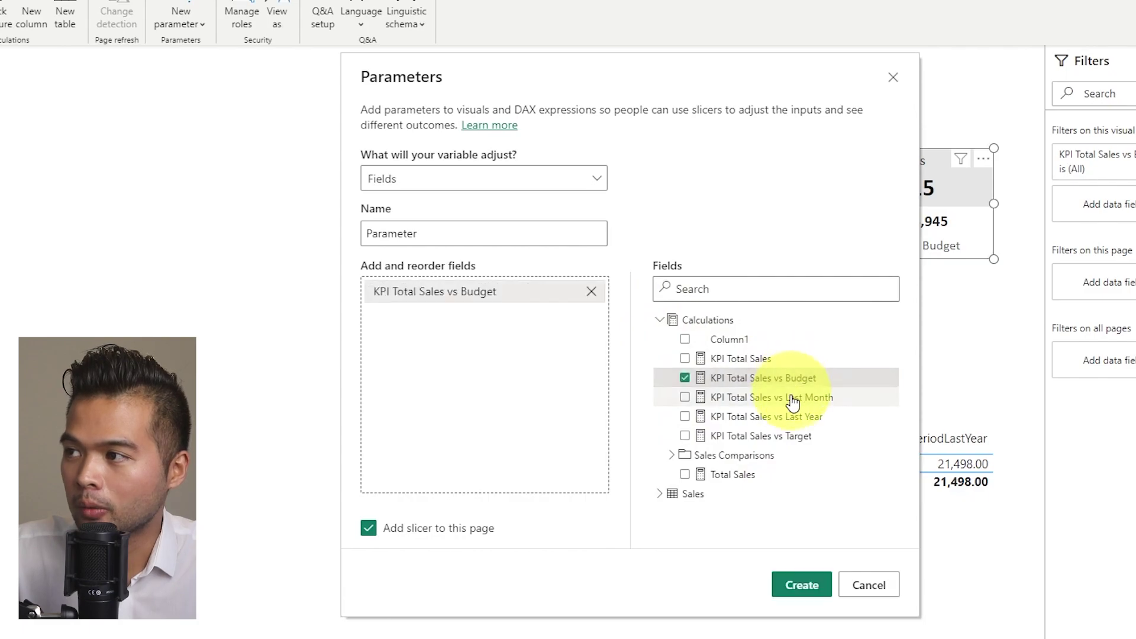
left_click(791, 436)
left_click(790, 398)
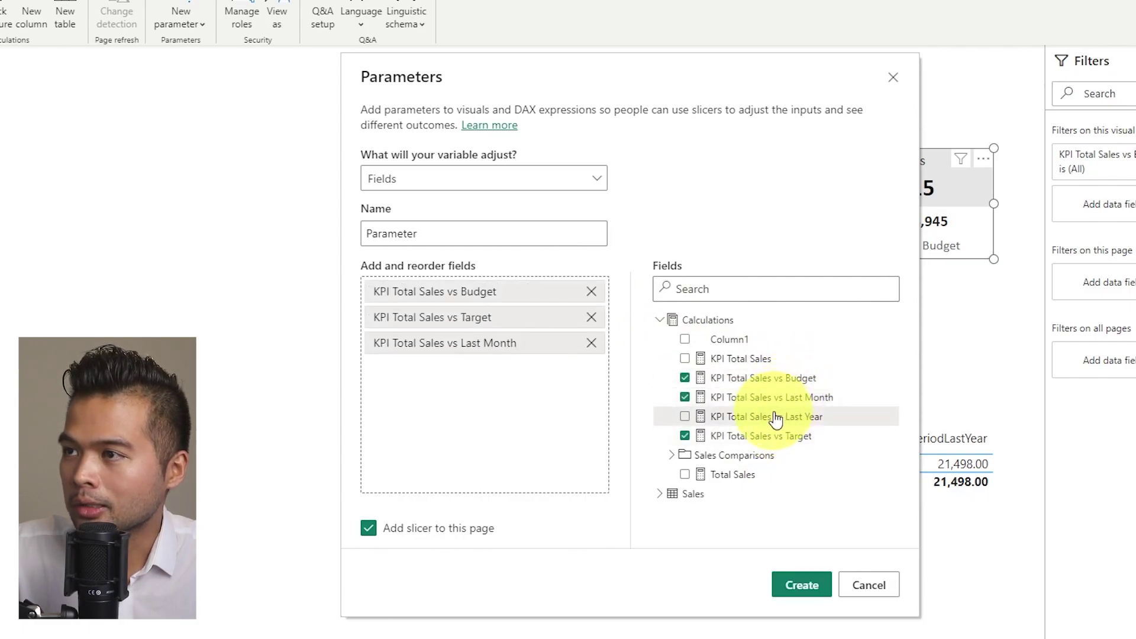
left_click(775, 418)
- Shorten the parameter's first field label to "vs Budget"
double_click(474, 291)
left_click_drag(459, 292, 355, 301)
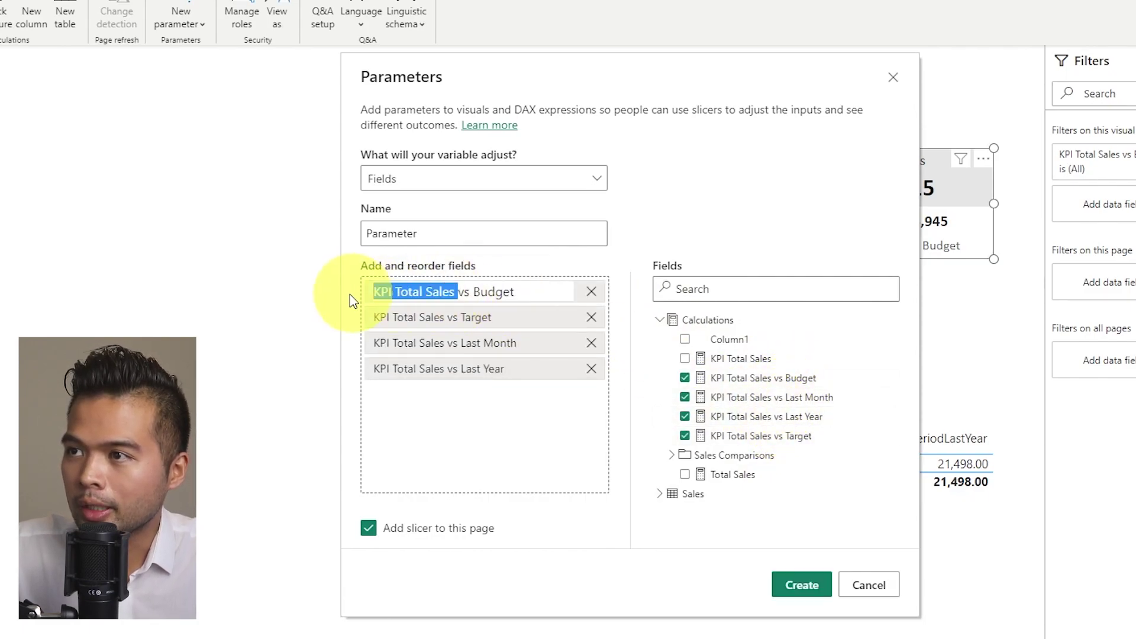
key("BackSpace")
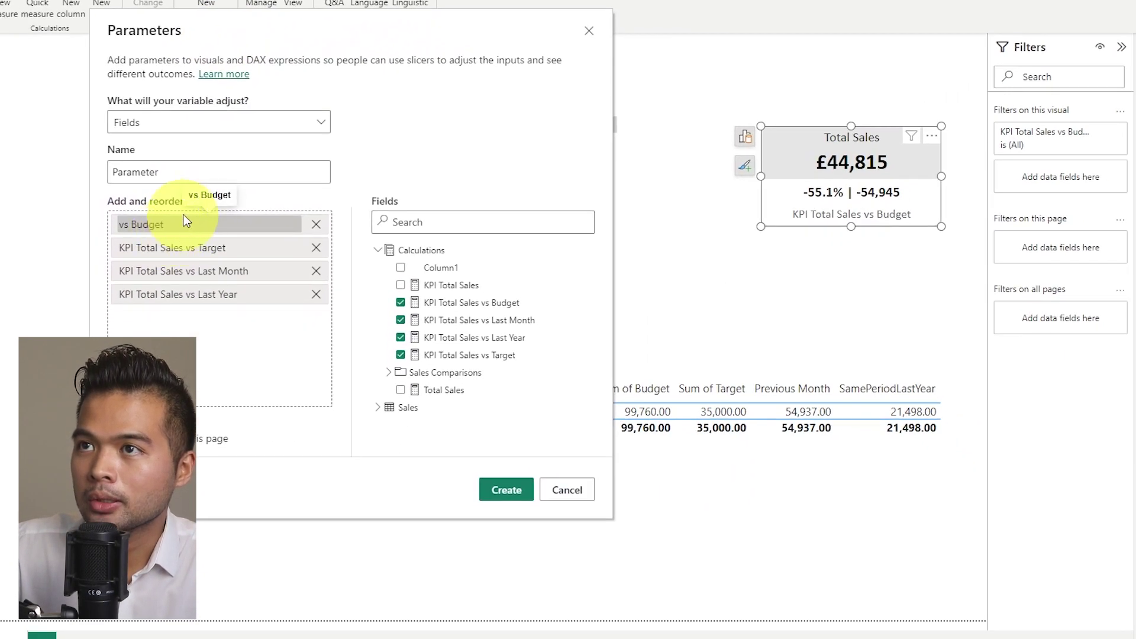
key("Return")
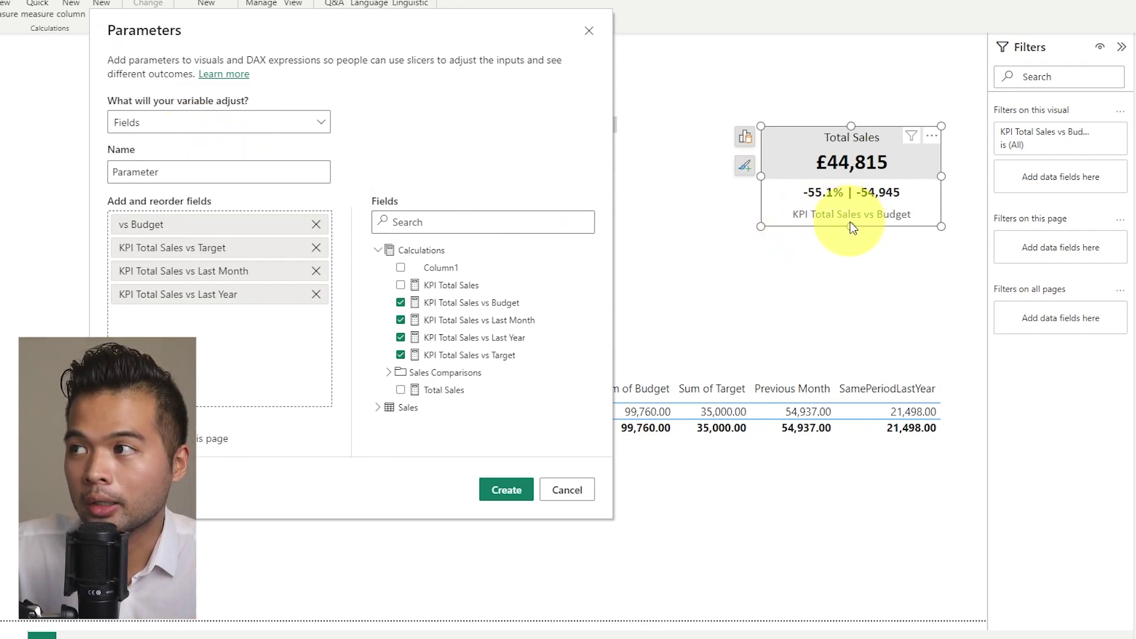
- Shorten the parameter's second and third field labels to "vs Target" and "vs Last Month"
double_click(197, 249)
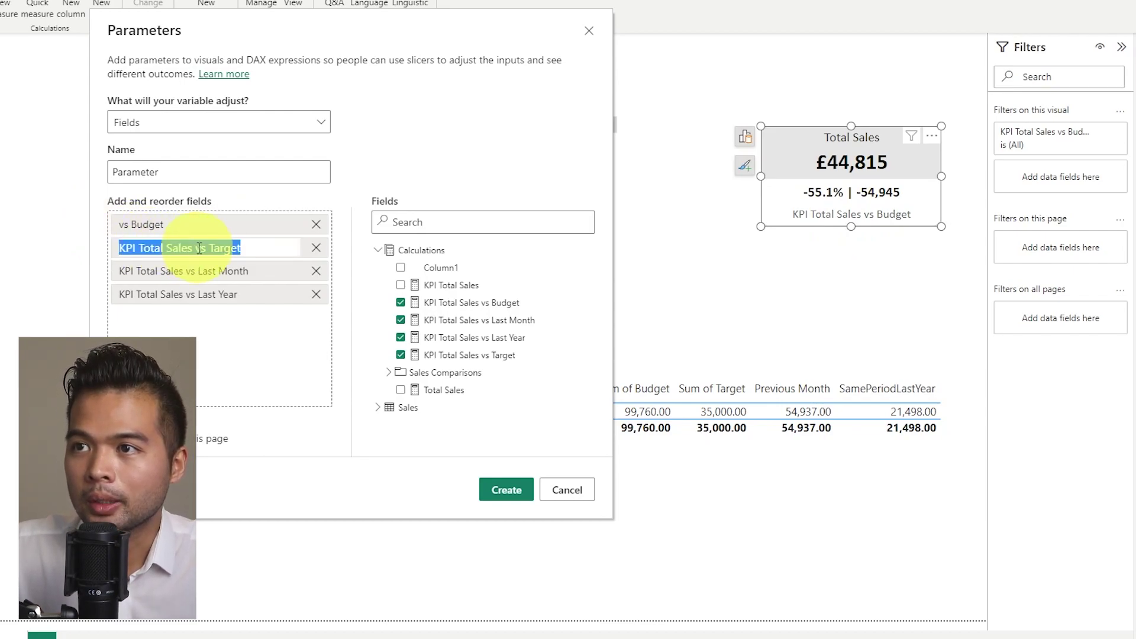
left_click(205, 247)
left_click_drag(197, 248, 101, 247)
key("BackSpace")
double_click(139, 272)
left_click(192, 271)
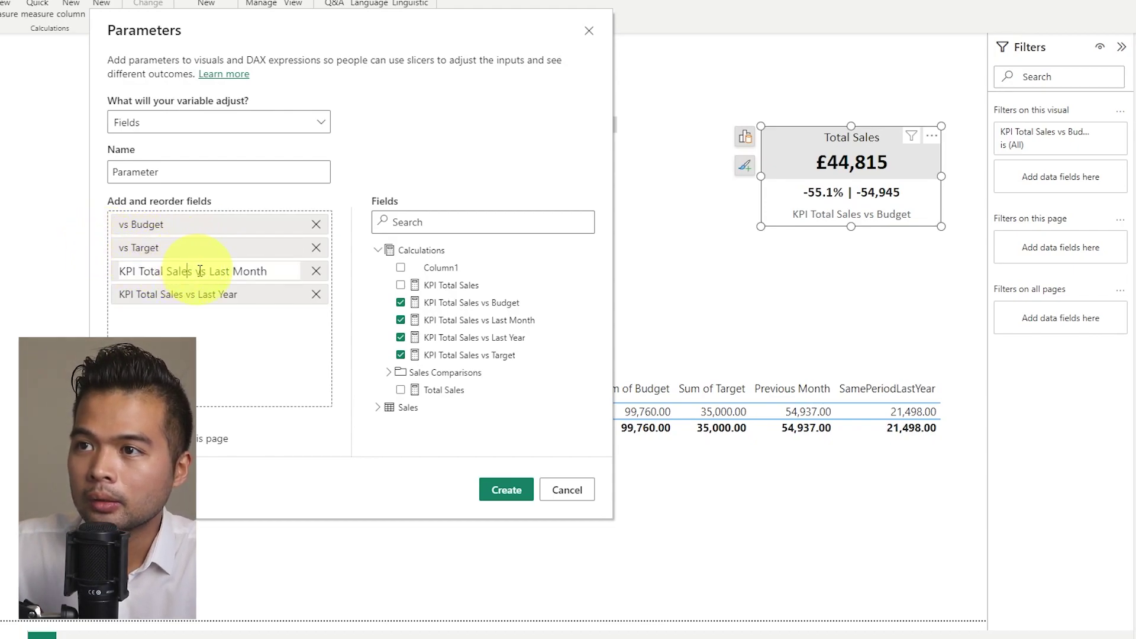
left_click_drag(191, 271, 98, 269)
key("BackSpace")
- Shorten the parameter's fourth field label to "vs Last Year"
double_click(198, 294)
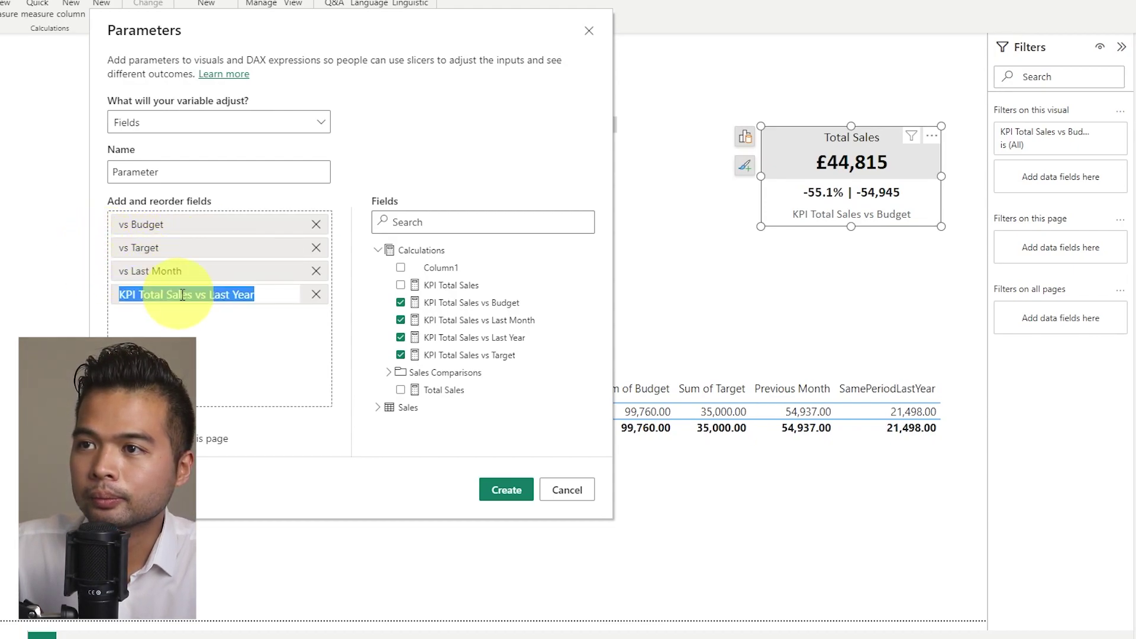
left_click(200, 294)
left_click_drag(197, 294, 118, 294)
key("BackSpace")
left_click(169, 329)
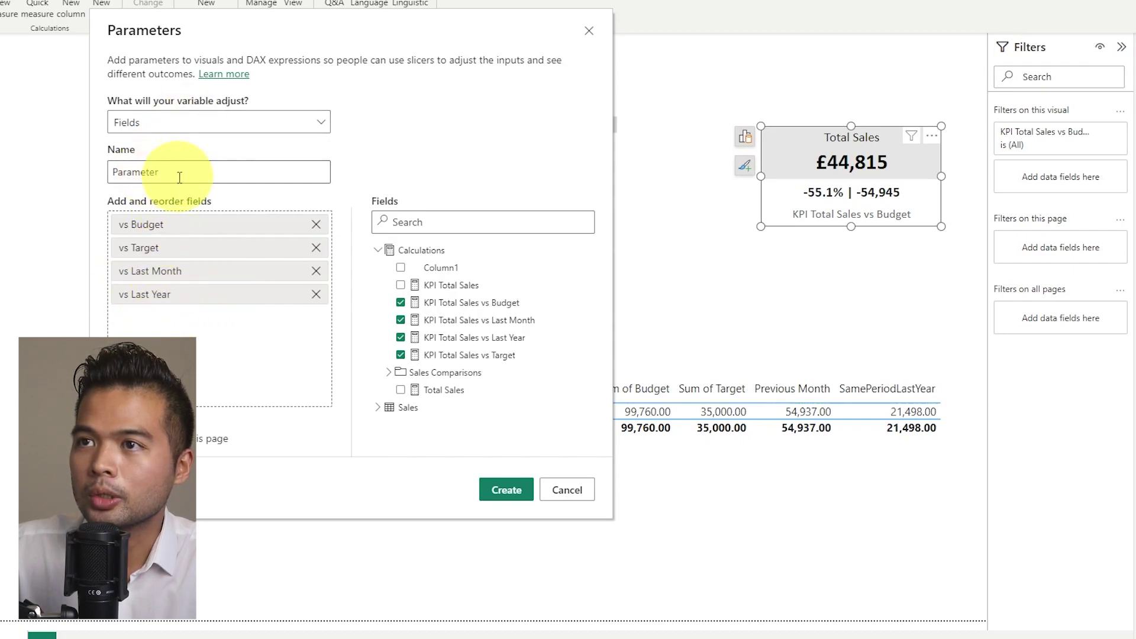
- Name the parameter Comparisons and create it with its slicer on the page
left_click_drag(172, 172, 2, 178)
type("Comparisons")
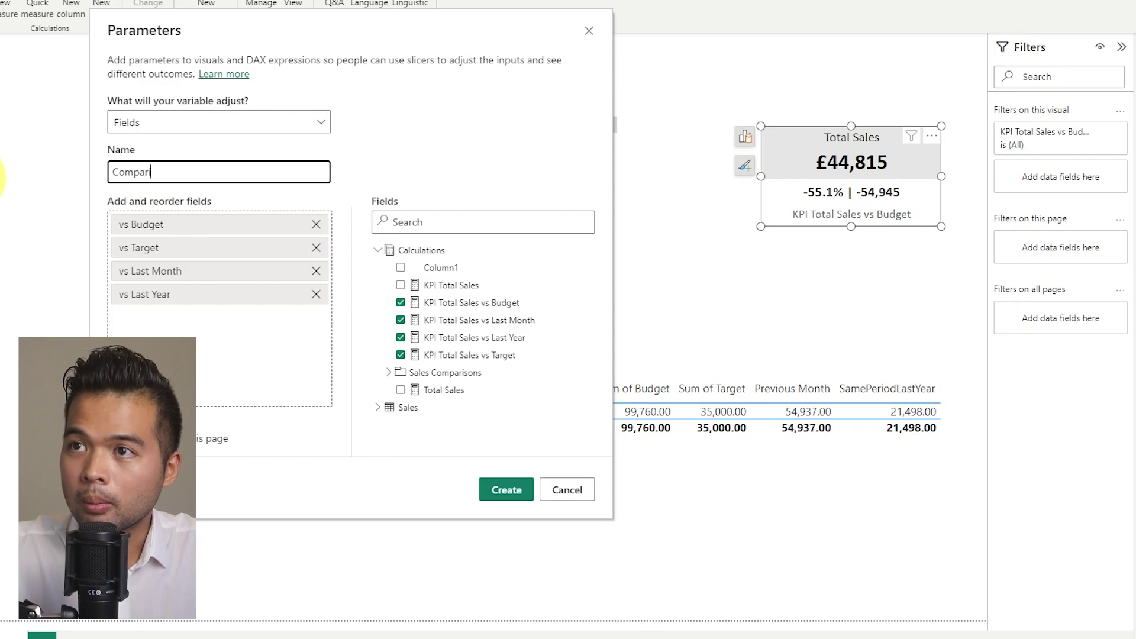
left_click(506, 490)
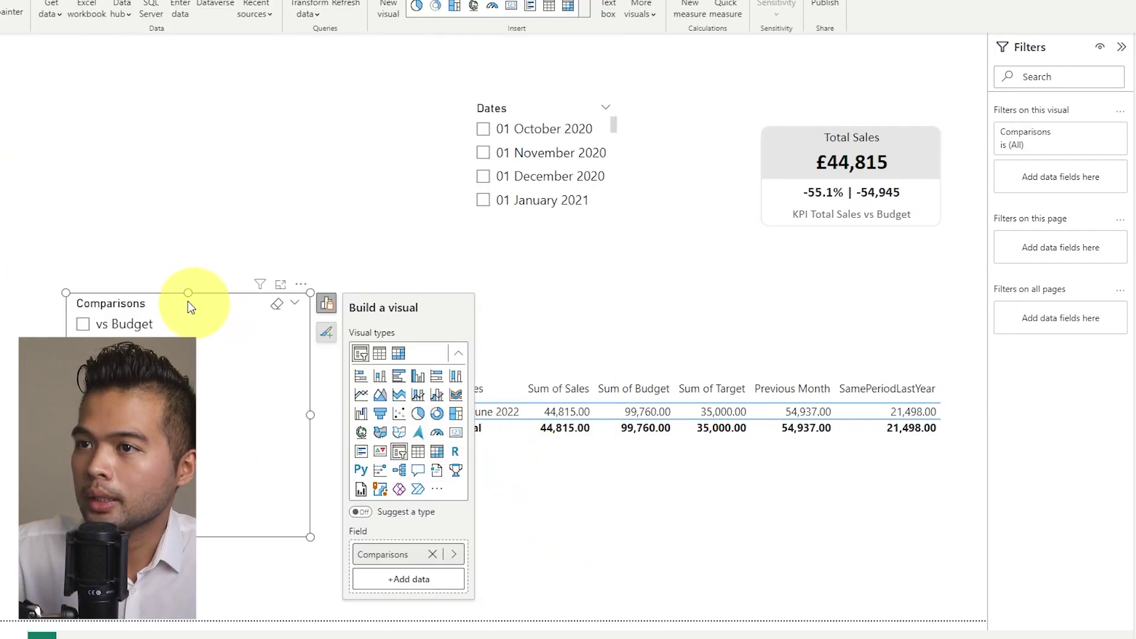
- Select vs Budget in the Comparisons slicer, and place the slicer beneath the Dates slicer, shrunk to fit its four options
left_click(201, 302)
left_click(169, 298)
left_click_drag(180, 284, 539, 240)
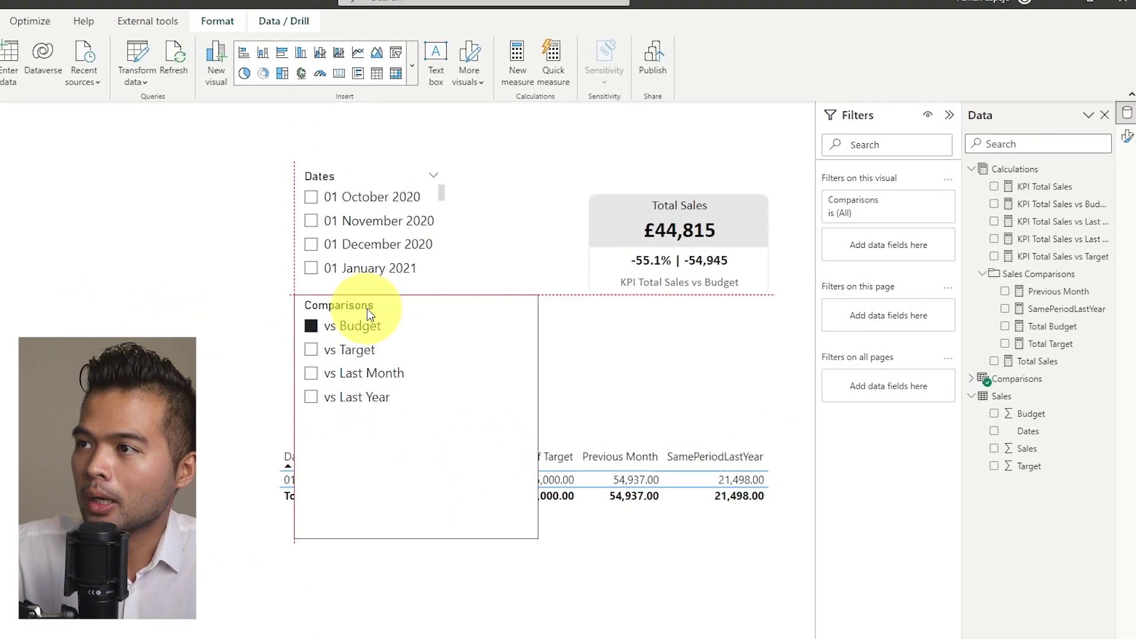
left_click_drag(533, 536, 439, 424)
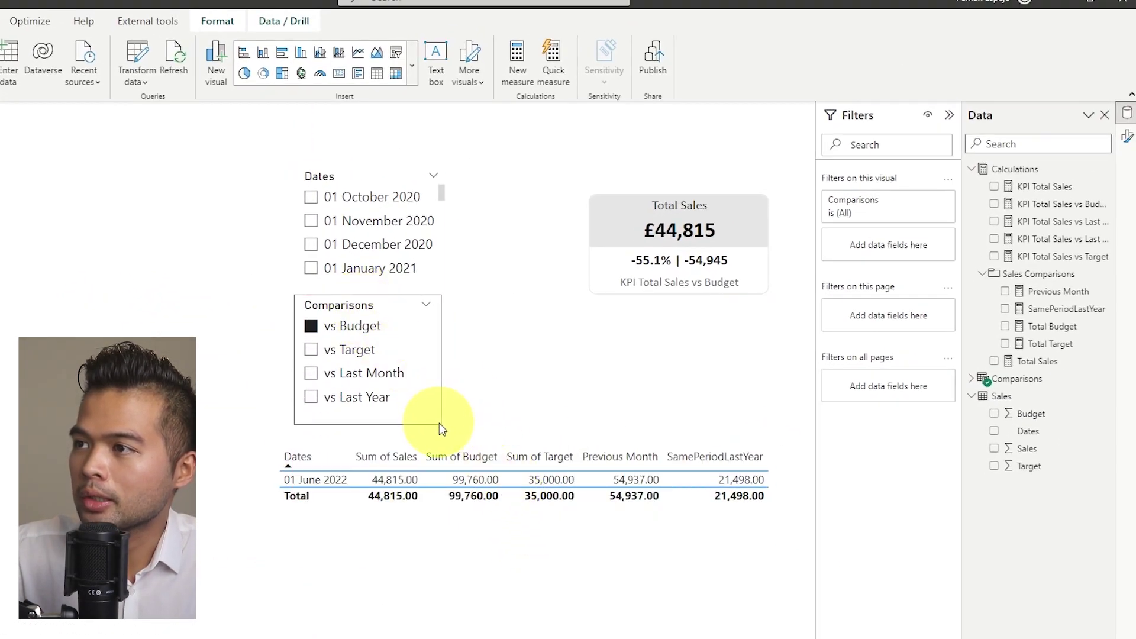
- Replace the KPI Total Sales vs Budget field in the variance card with the Comparisons parameter
left_click(686, 355)
left_click(700, 266)
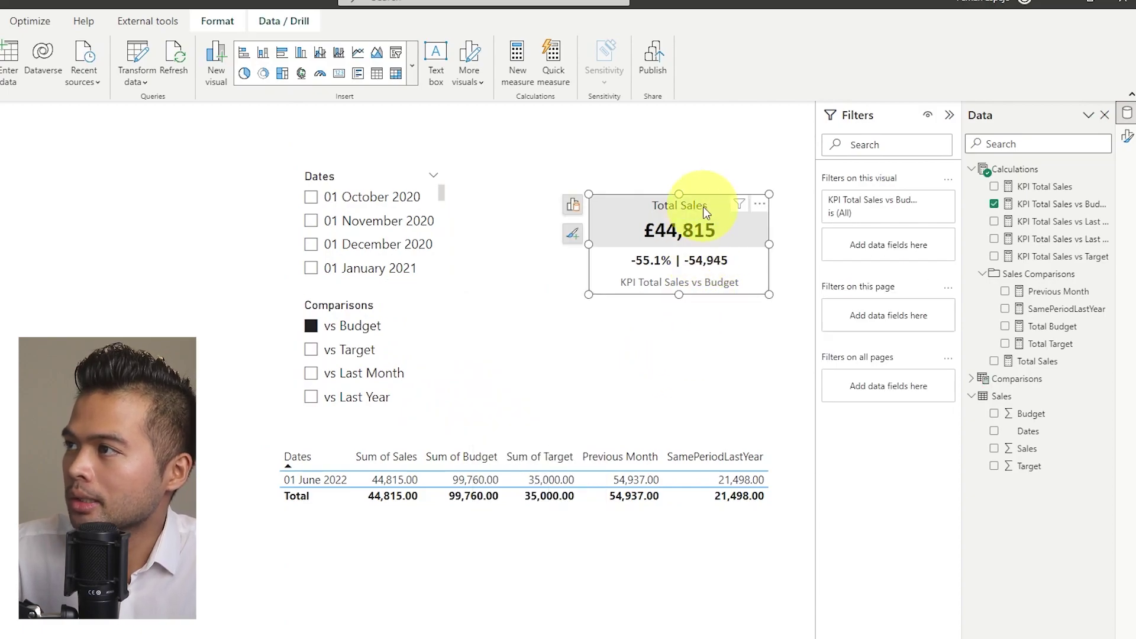
mouse_move(571, 235)
left_click(481, 286)
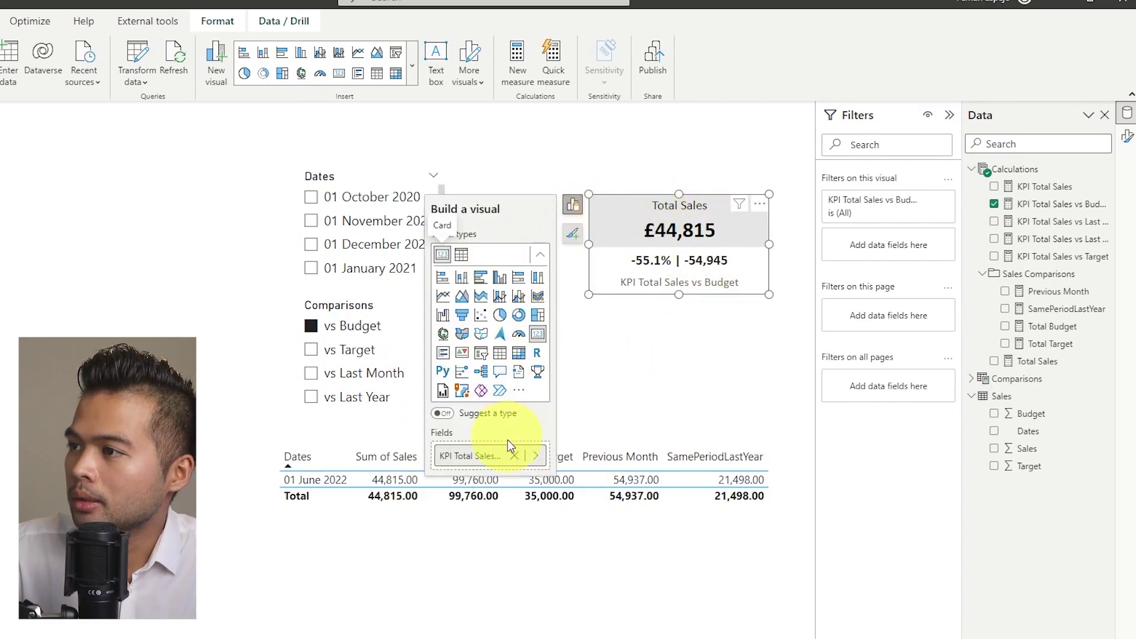
left_click(536, 455)
left_click(570, 493)
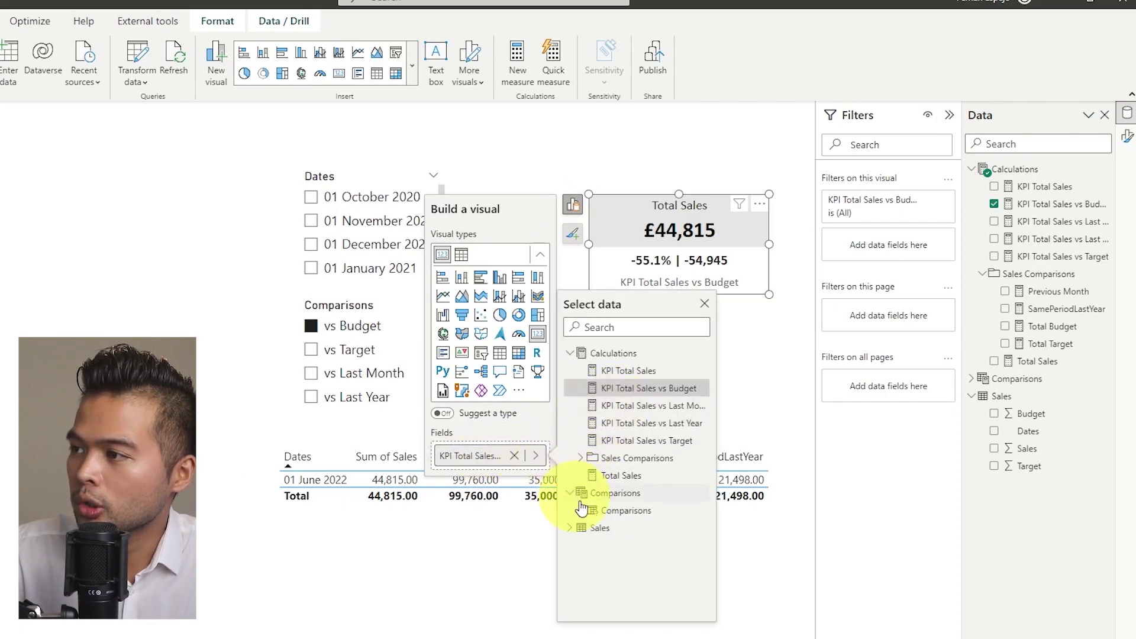
left_click(608, 515)
left_click(650, 395)
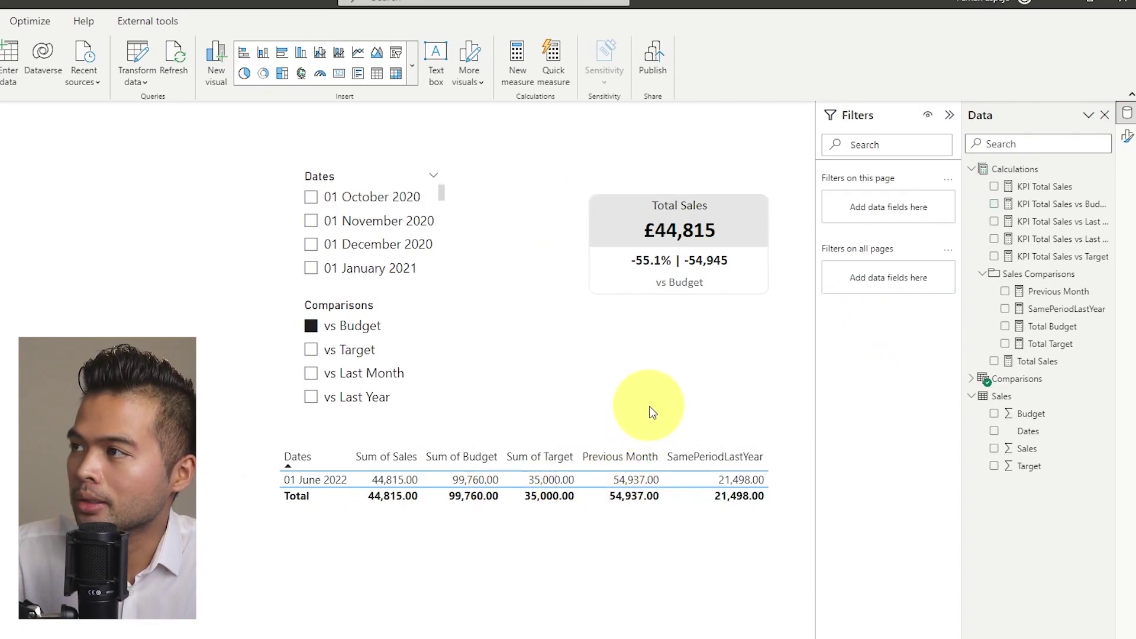
- Switch the Comparisons slicer through vs Target and vs Last Month, ending on vs Last Year
left_click(349, 355)
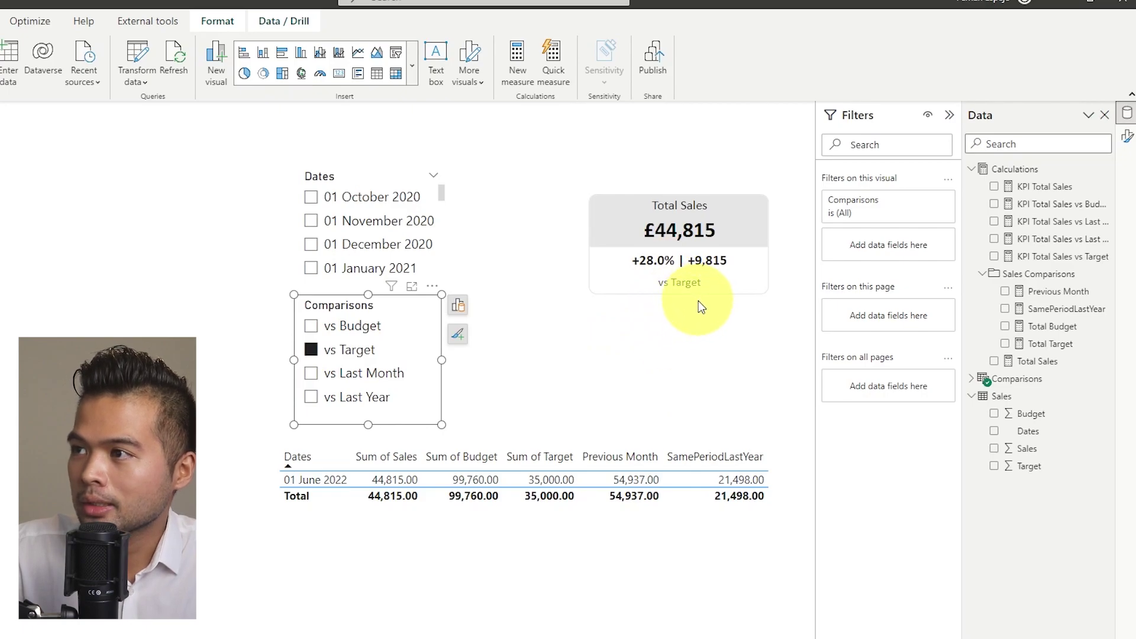
left_click(366, 374)
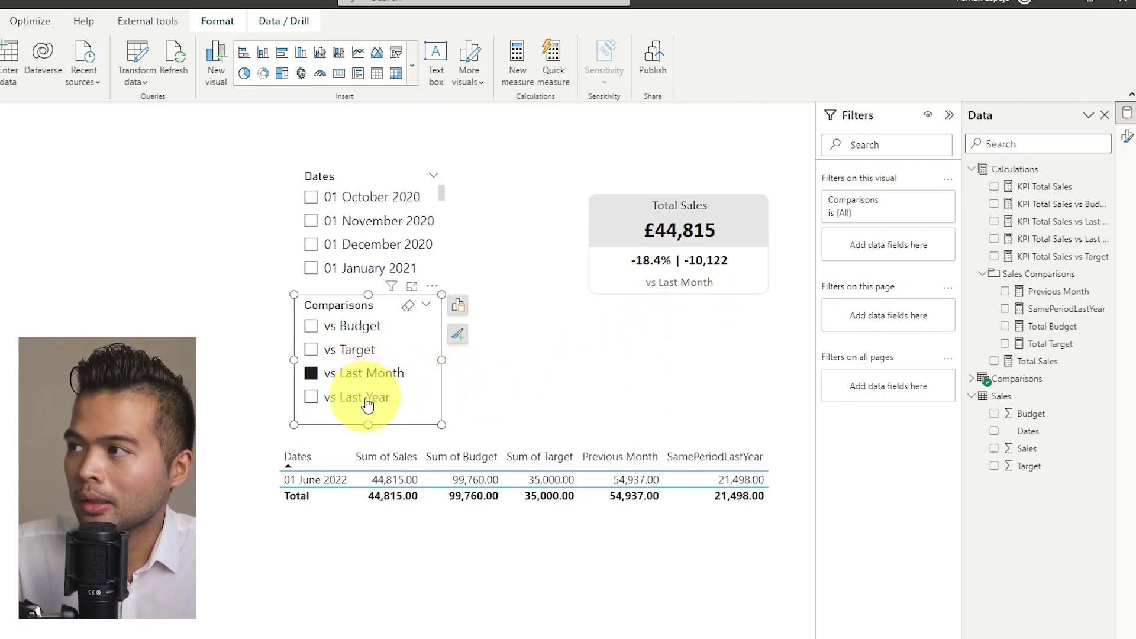
left_click(368, 400)
- Filter the page to 01 October 2022 with the Dates slicer
scroll(372, 252, "down", 10)
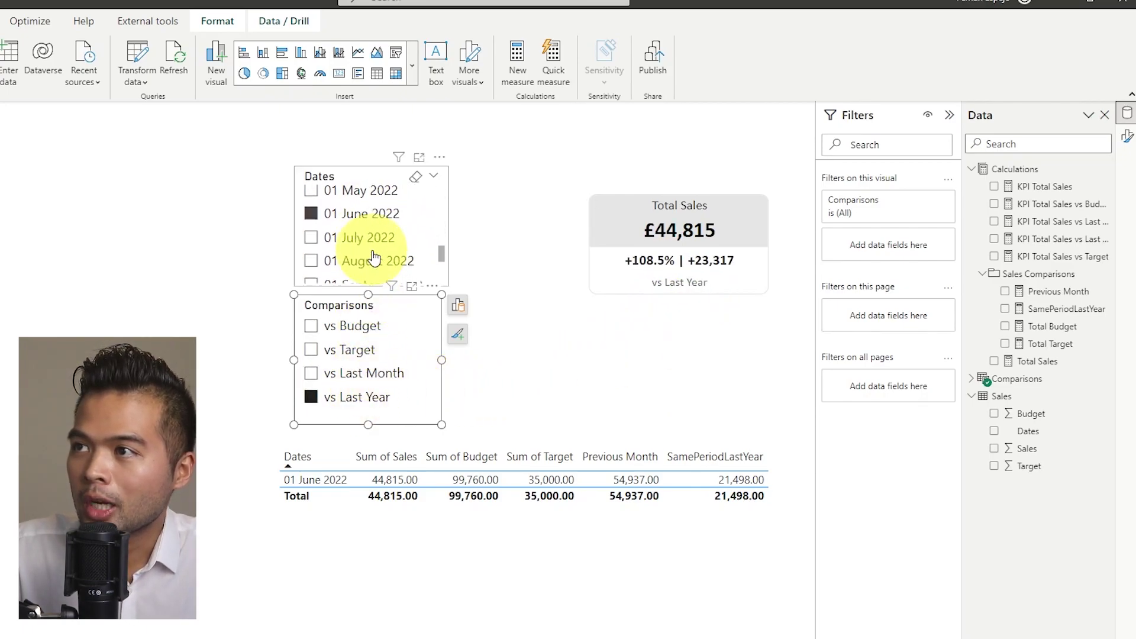
left_click(374, 247)
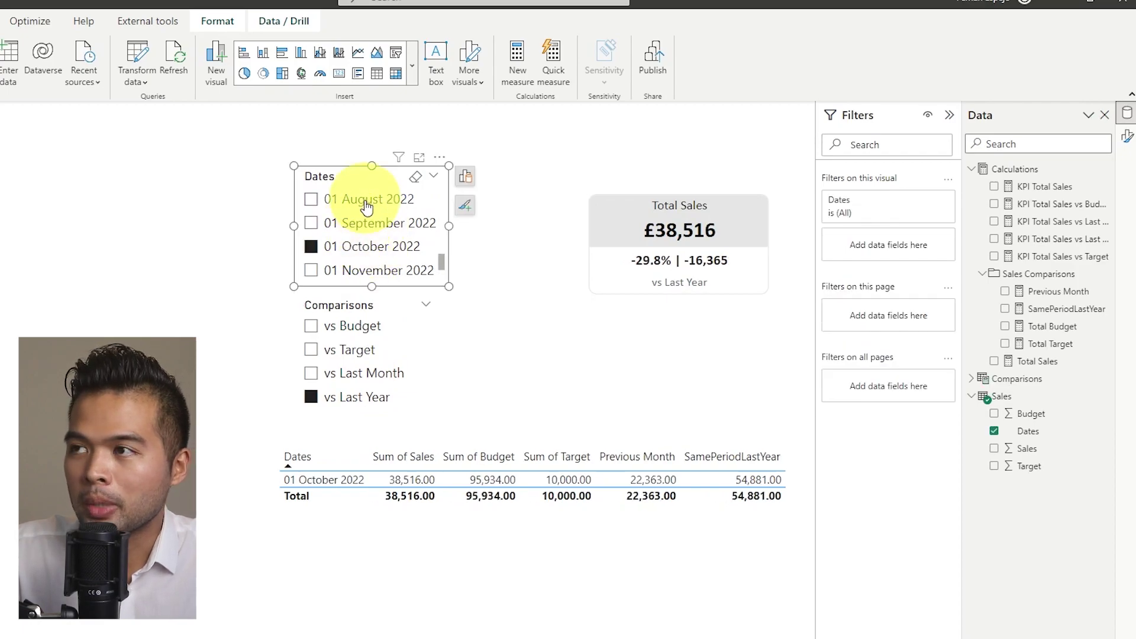
left_click(368, 224)
left_click(371, 245)
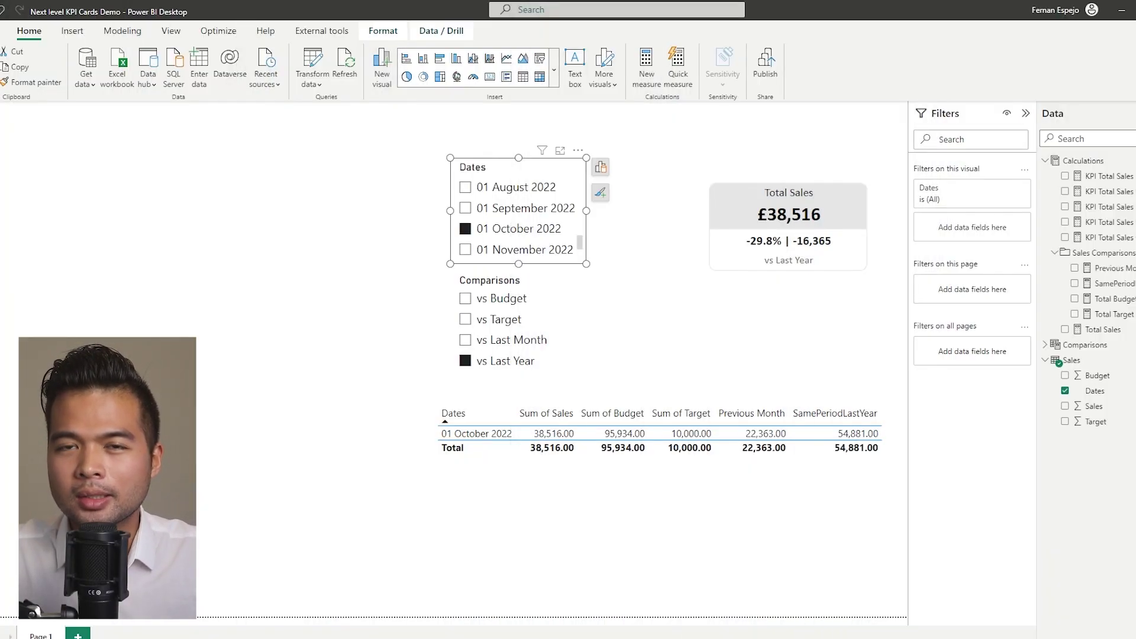
left_click(340, 371)
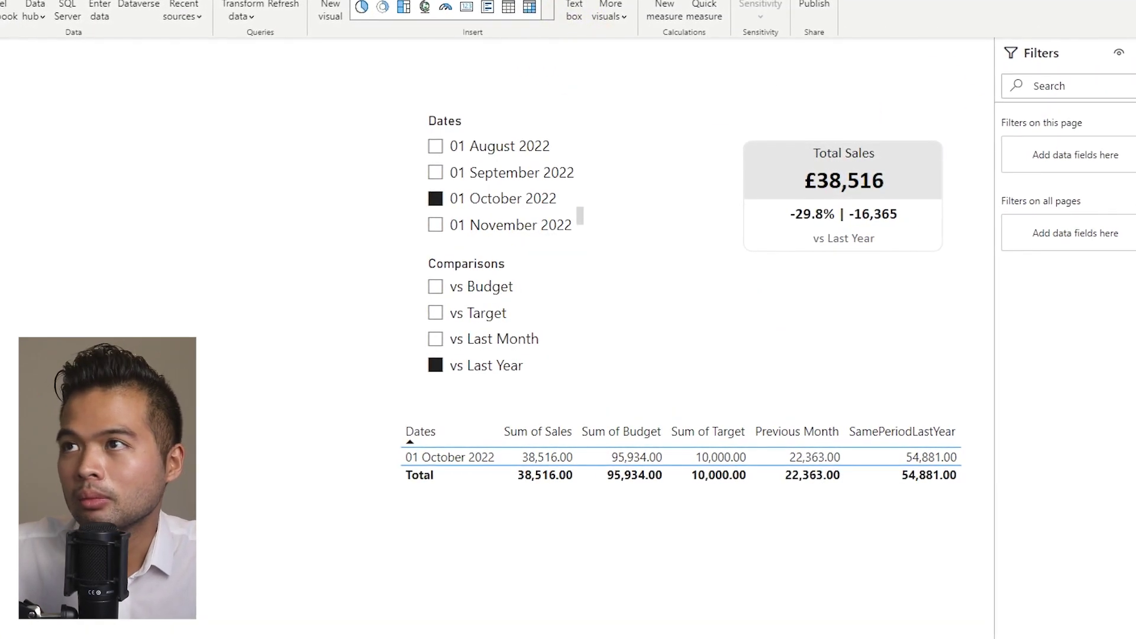
- Create a new measure in the Calculations table named KPI Colour
left_click(274, 1)
left_click(139, 9)
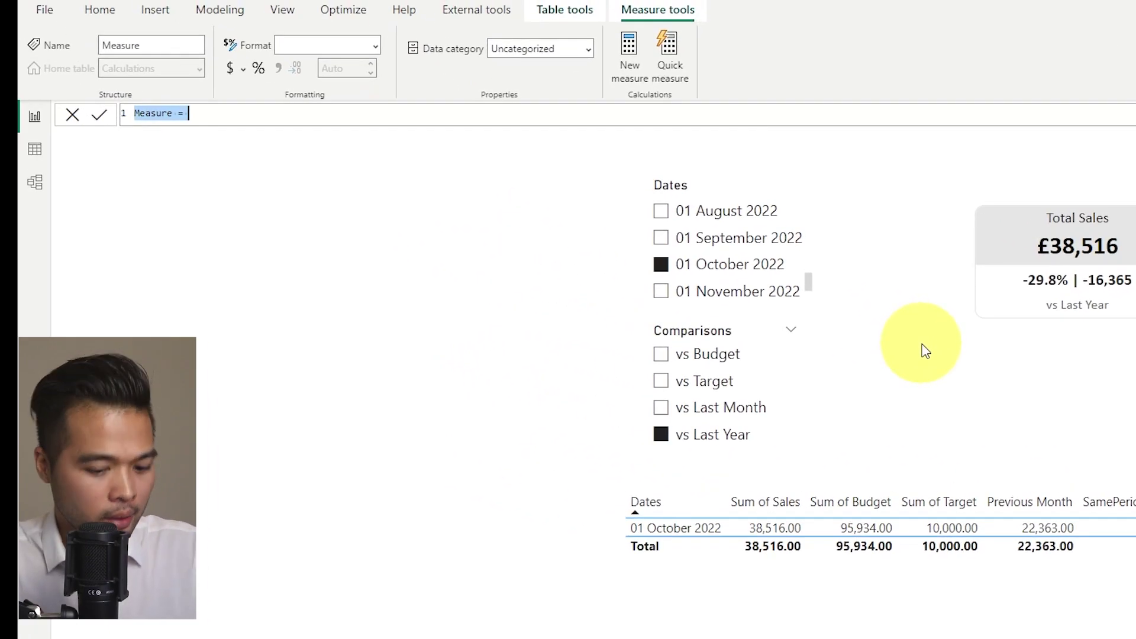
type("KPI Colour =")
key("shift+Return")
- Define the variable _sel as SELECTEDVALUE(Comparisons[Comparisons Fields]) in the KPI Colour measure
type("VAR")
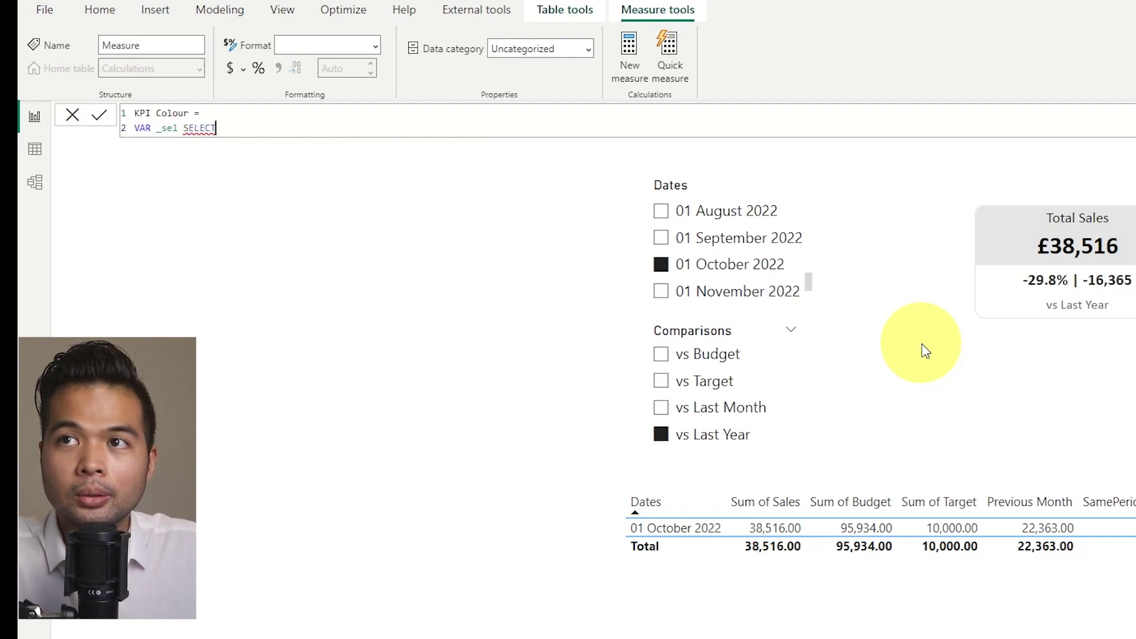
type("_sel = SELECTED")
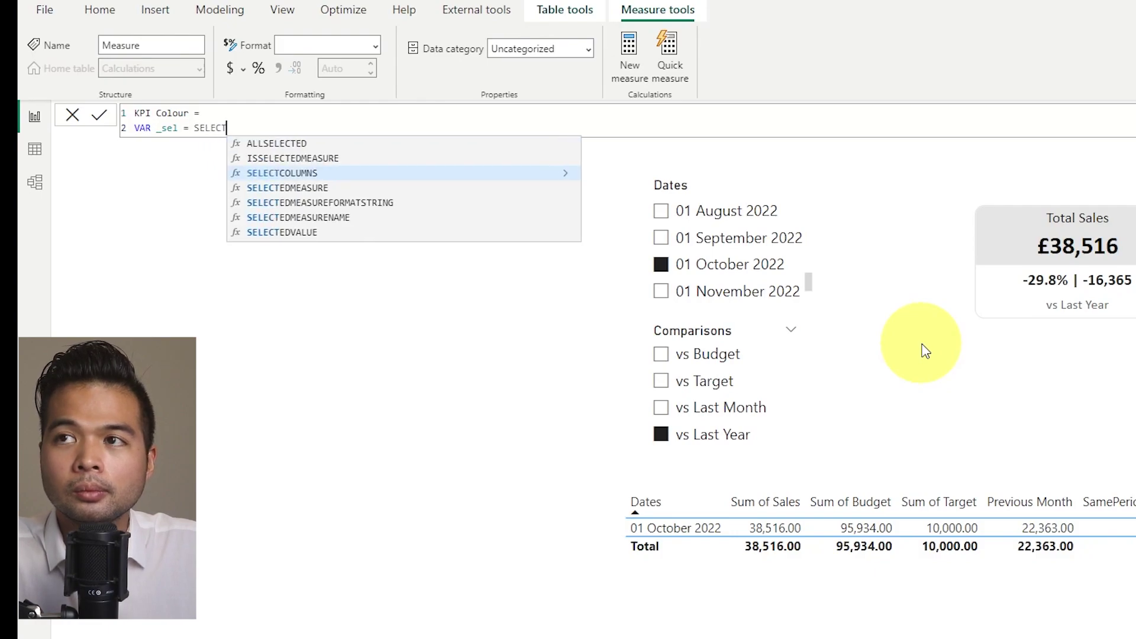
key("Tab")
type("Comp")
key("Down")
key("Down")
key("Up")
key("Tab")
type(")")
key("shift+Return")
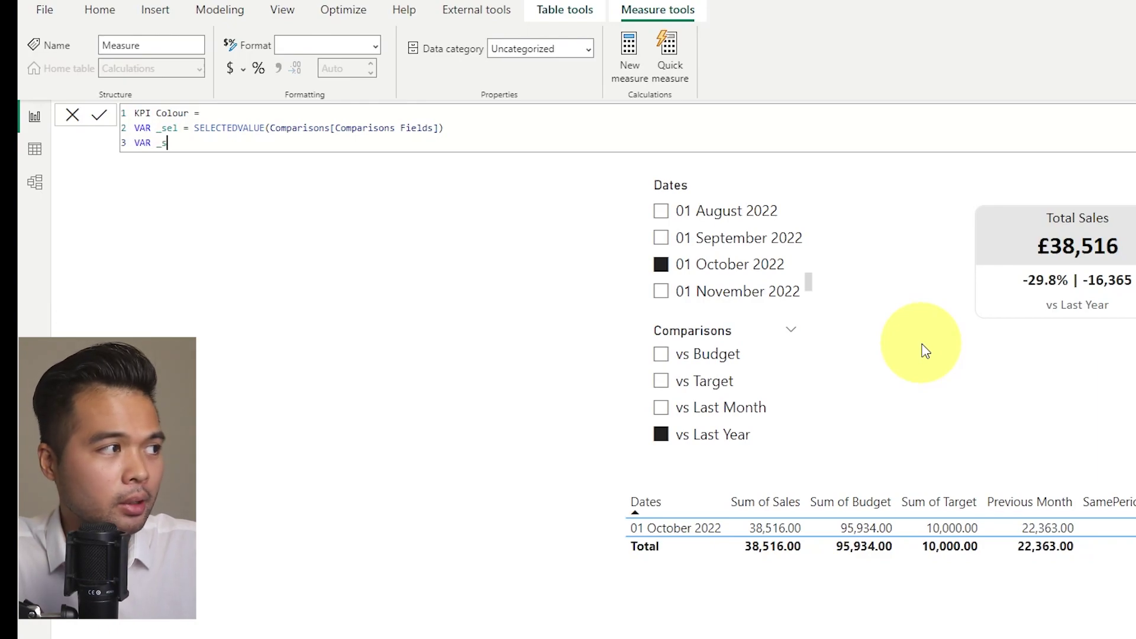
- Start a variable _var as a multi-line SWITCH function with TRUE() as its expression
type("VAR _var = SWITCH()")
key("shift+Return")
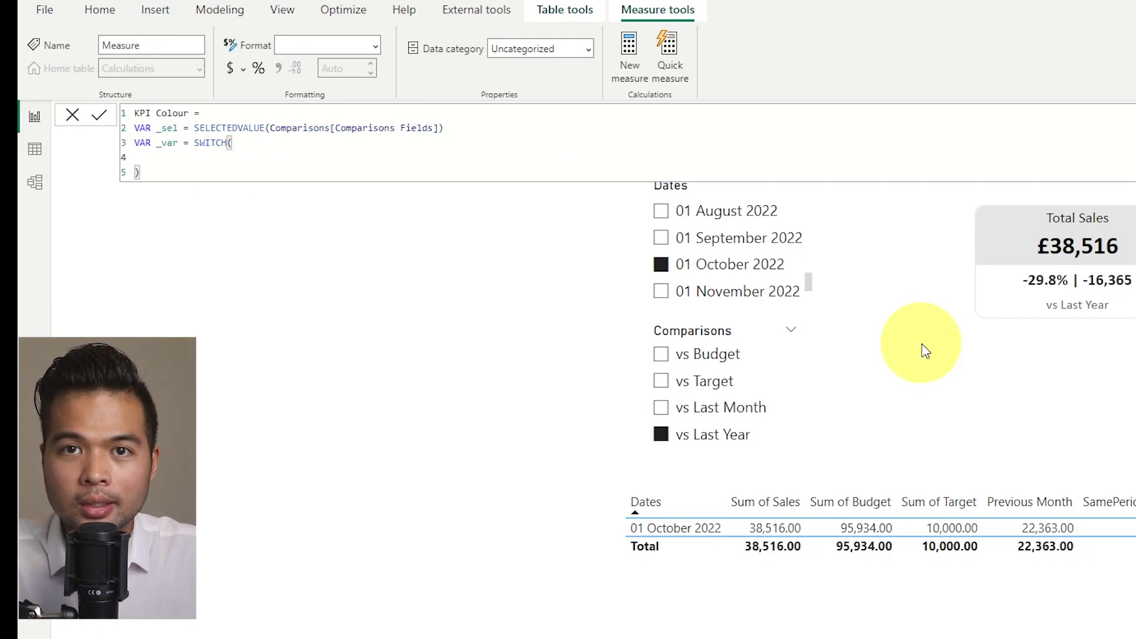
type("TRUE()")
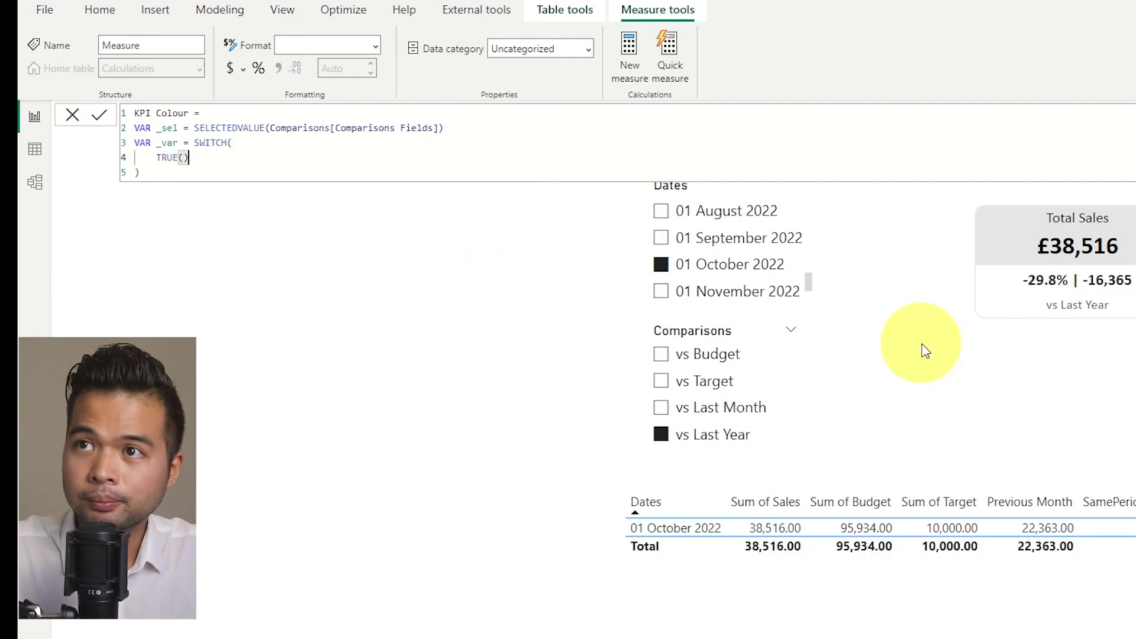
key("shift+Return")
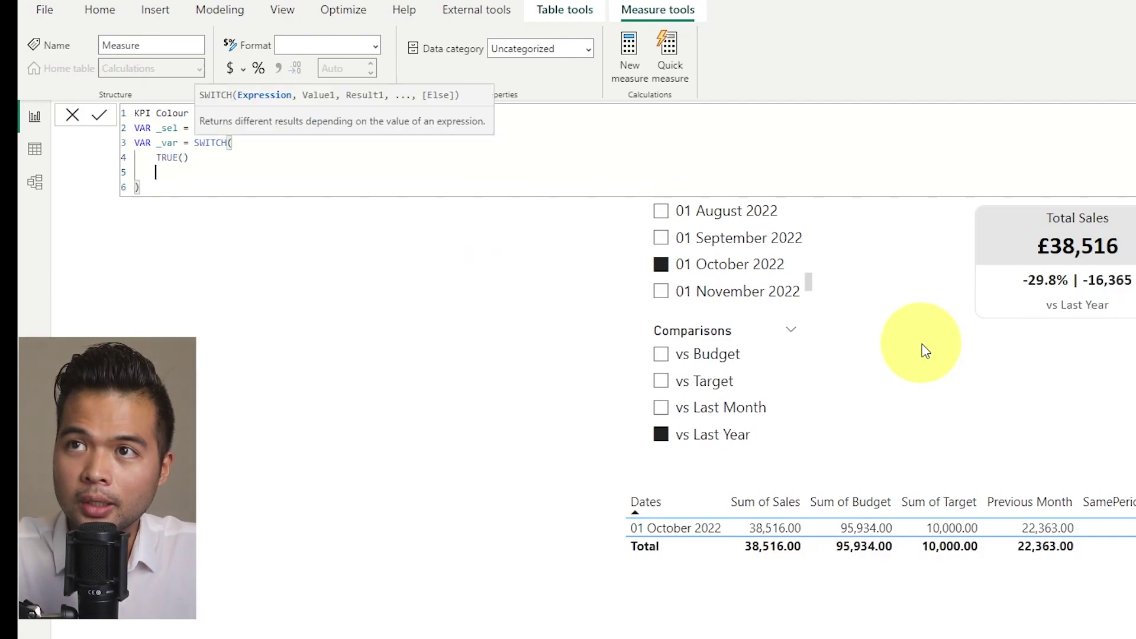
- Add the first SWITCH condition, CONTAINSSTRING(_sel, "Target"), on its own line
type(", _sel")
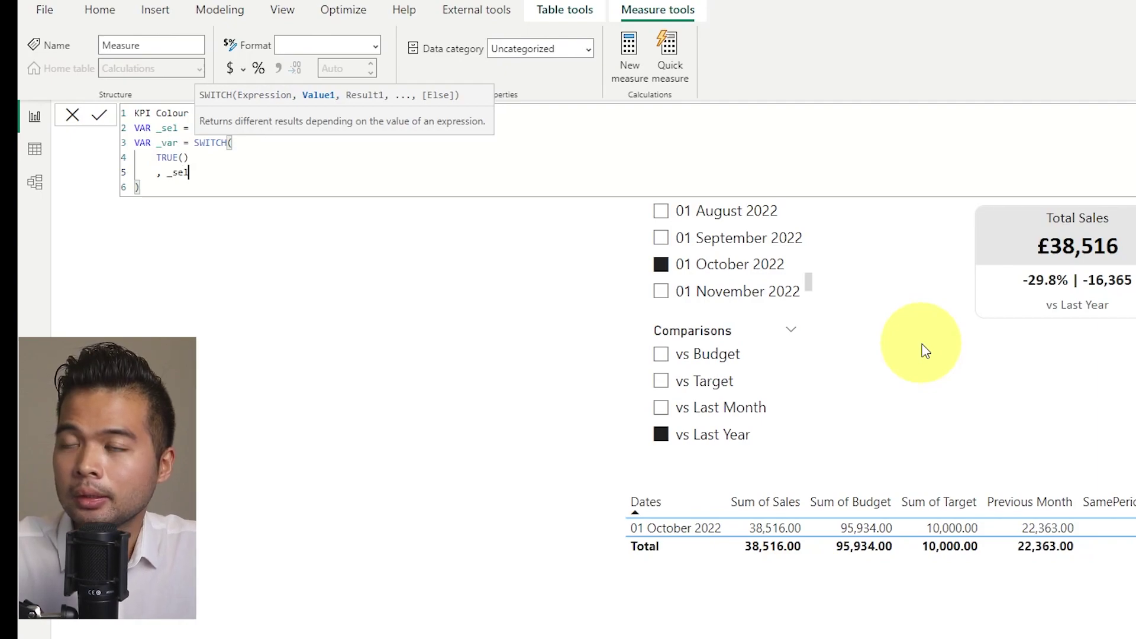
key("Left")
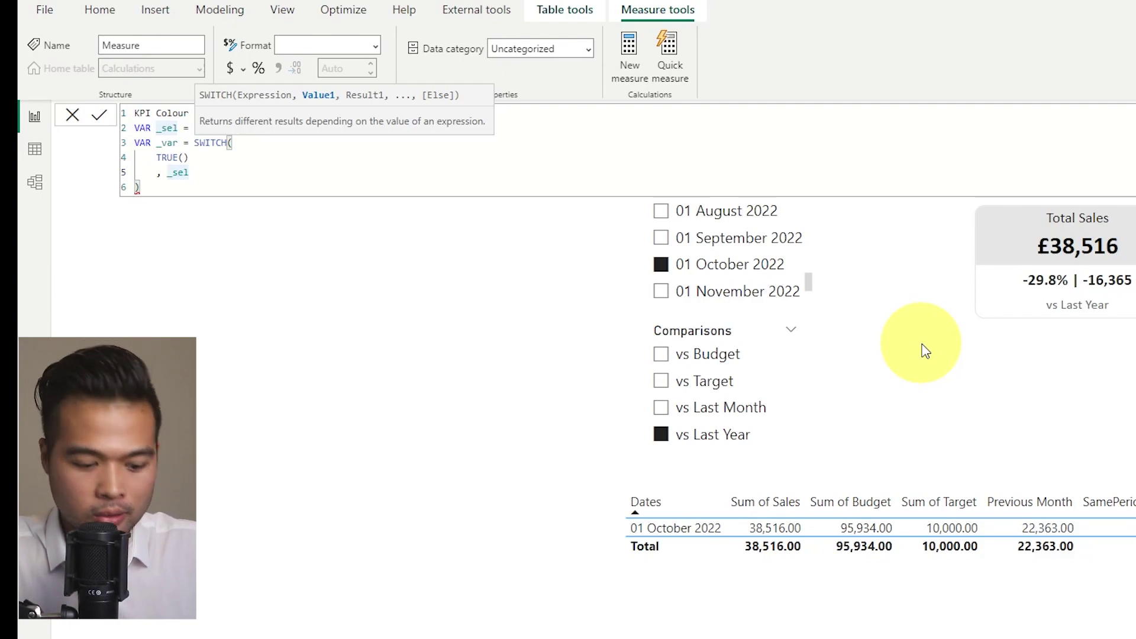
type("CONT")
key("Down")
key("Down")
key("Tab")
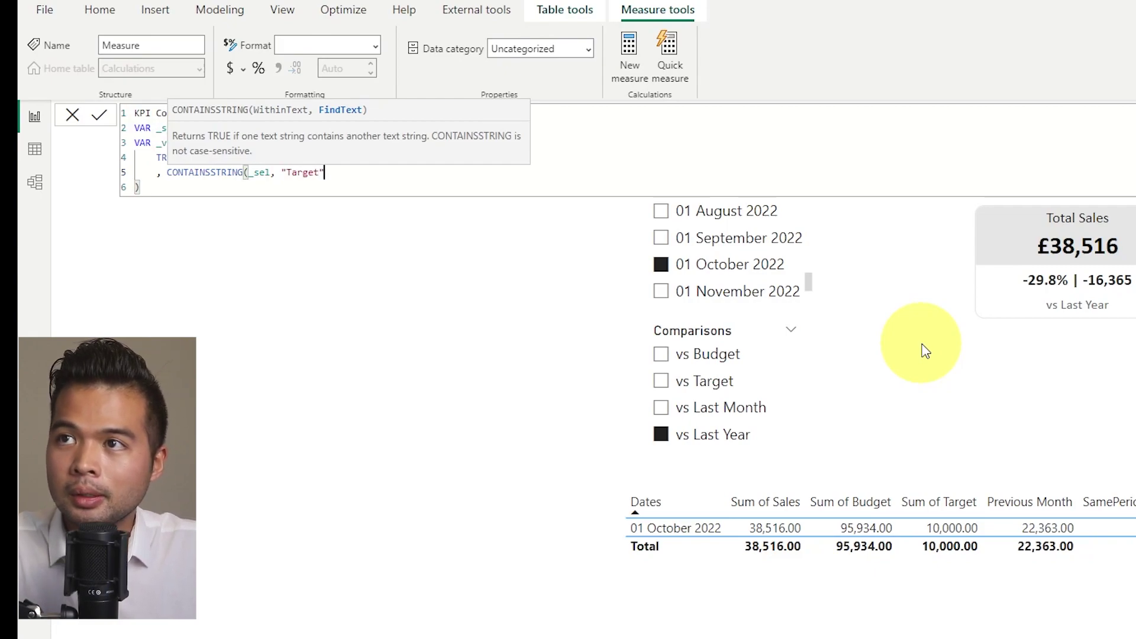
type(")")
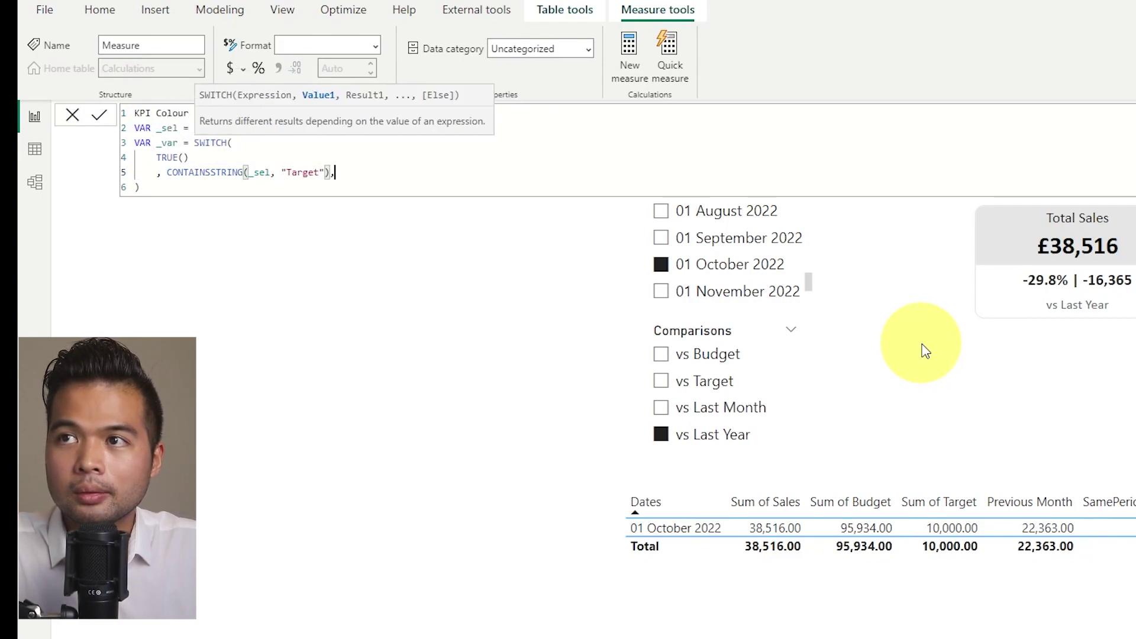
type(",")
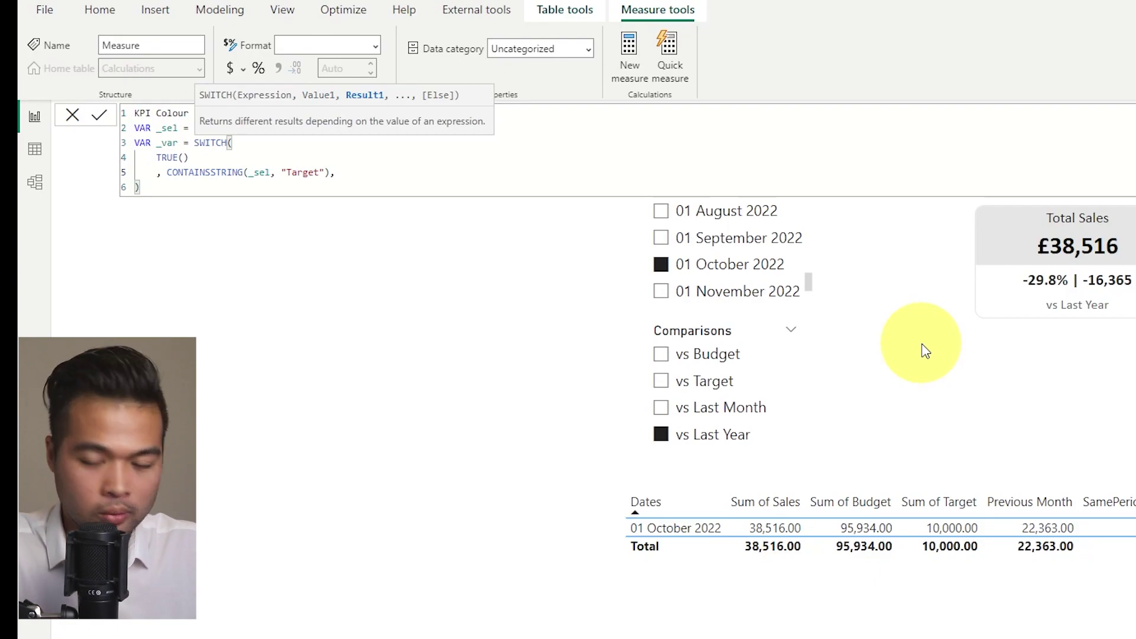
- Make the Target condition return [Total Sales] - [Total Target]
type(" Total")
key("Down")
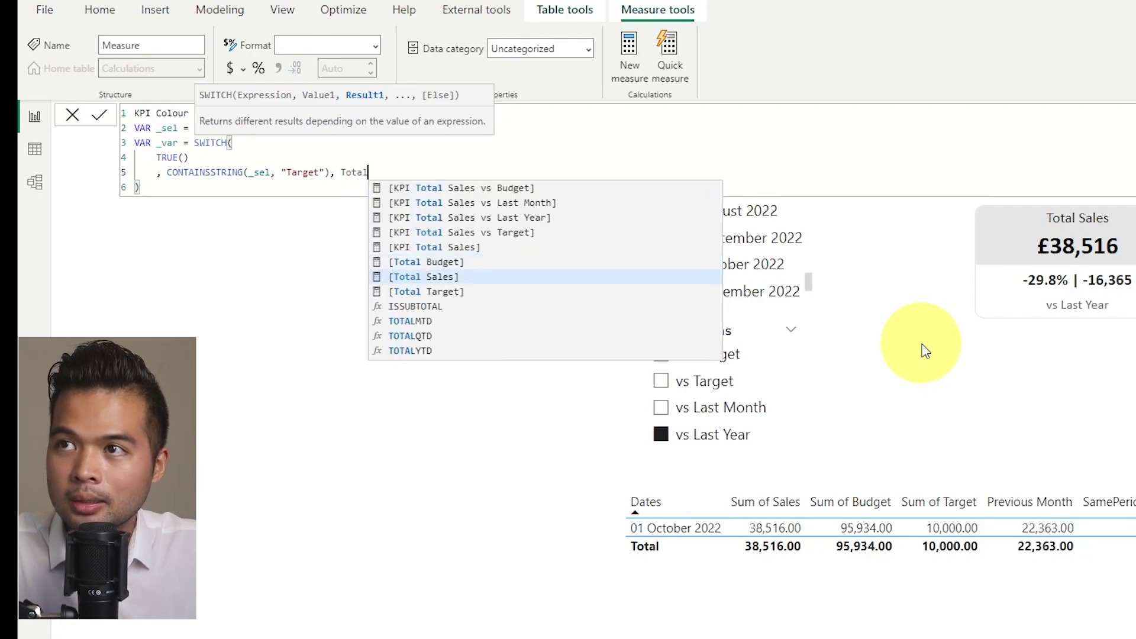
key("Tab")
type("- Target")
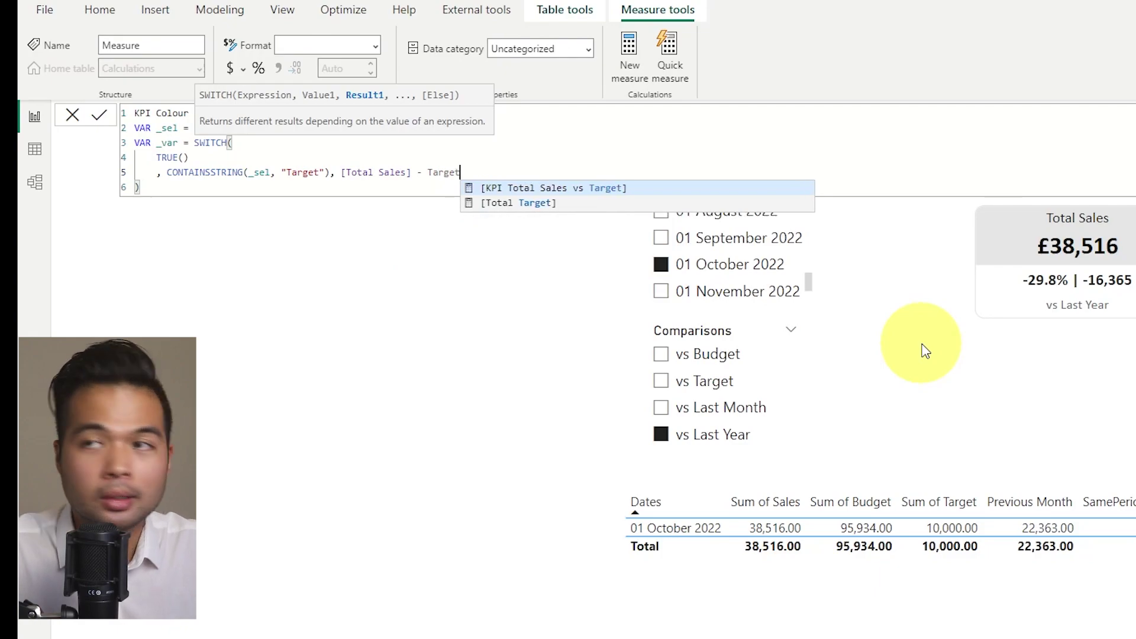
key("Down")
key("Tab")
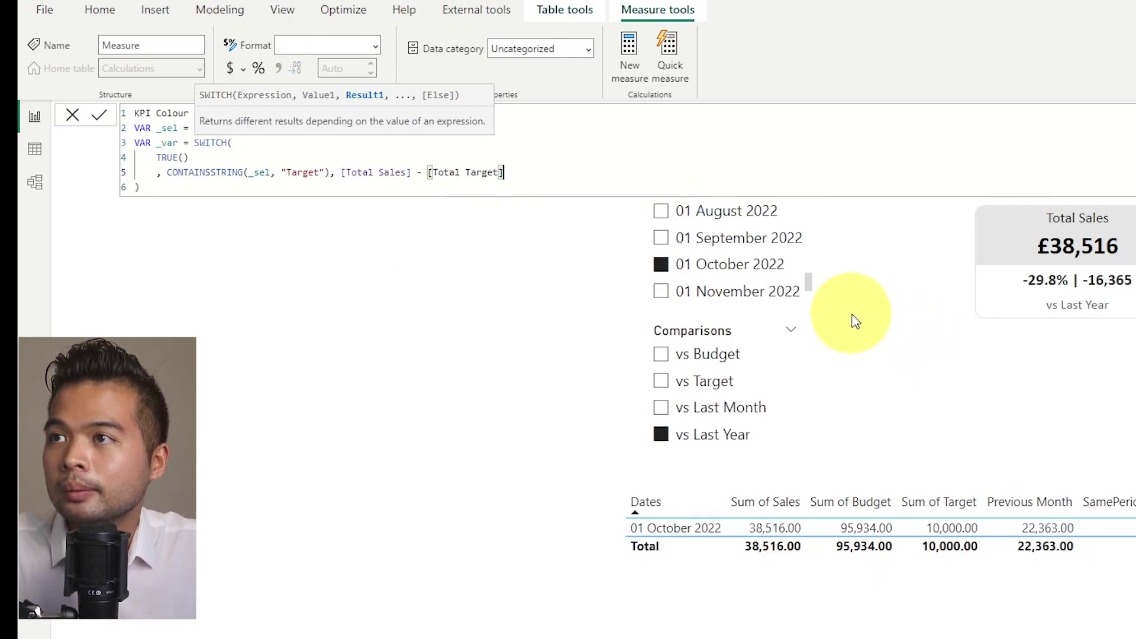
left_click_drag(506, 173, 343, 180)
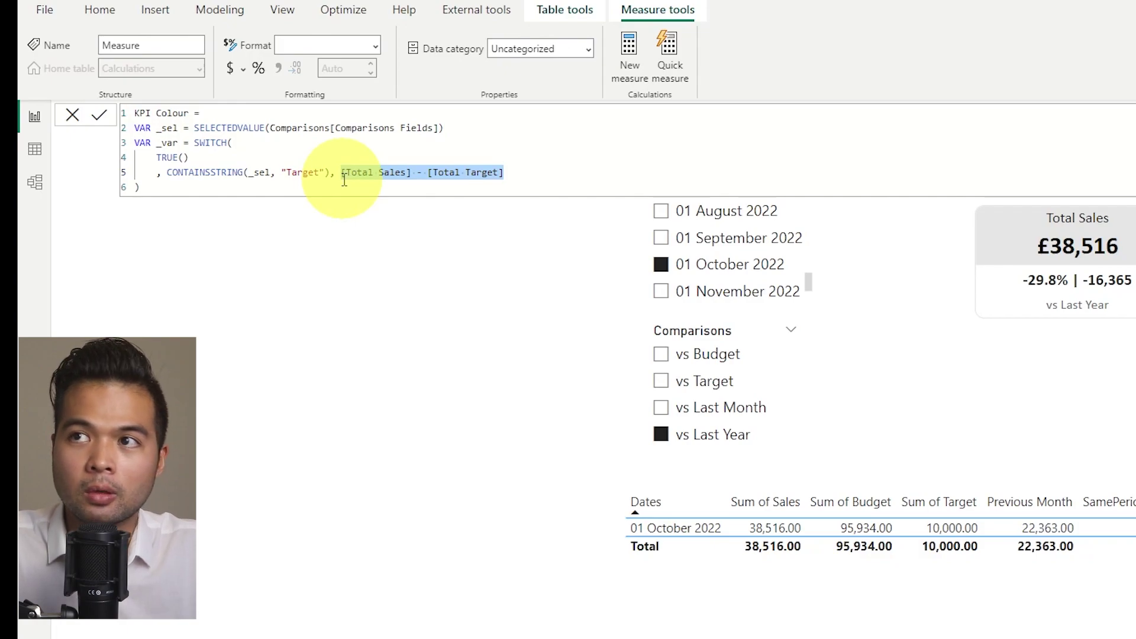
left_click(464, 173)
- Duplicate the Target line and adapt the copy to check for "Budget" and return [Total Sales] - [Total Budget]
left_click_drag(504, 172, 155, 172)
key("ctrl+c")
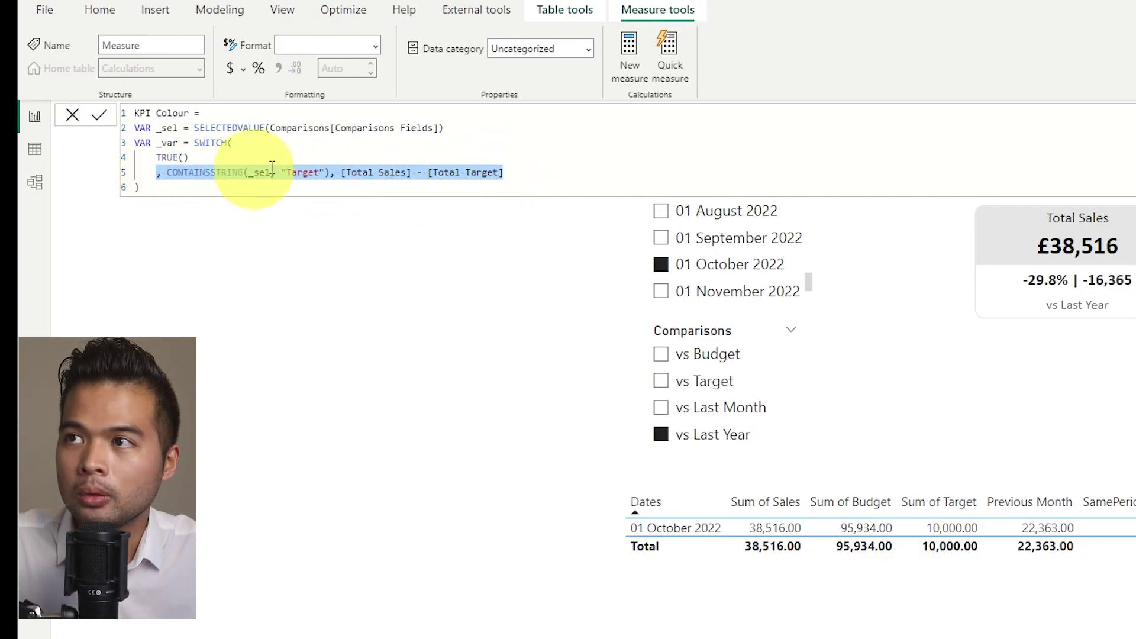
left_click(506, 171)
key("Return")
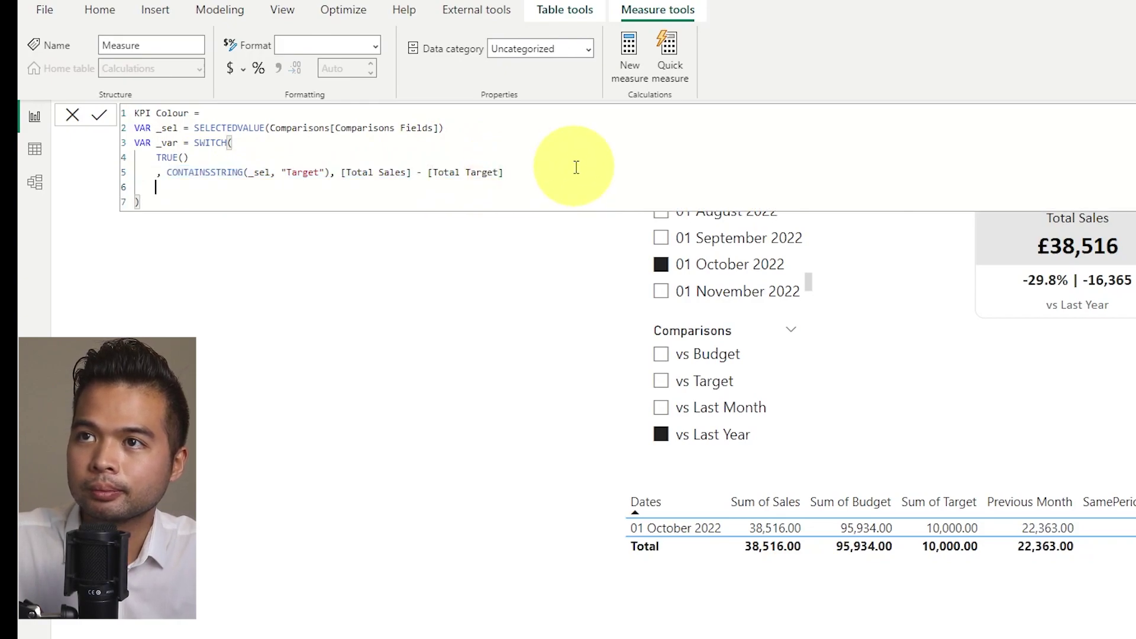
key("ctrl+v")
double_click(302, 187)
type("Budget")
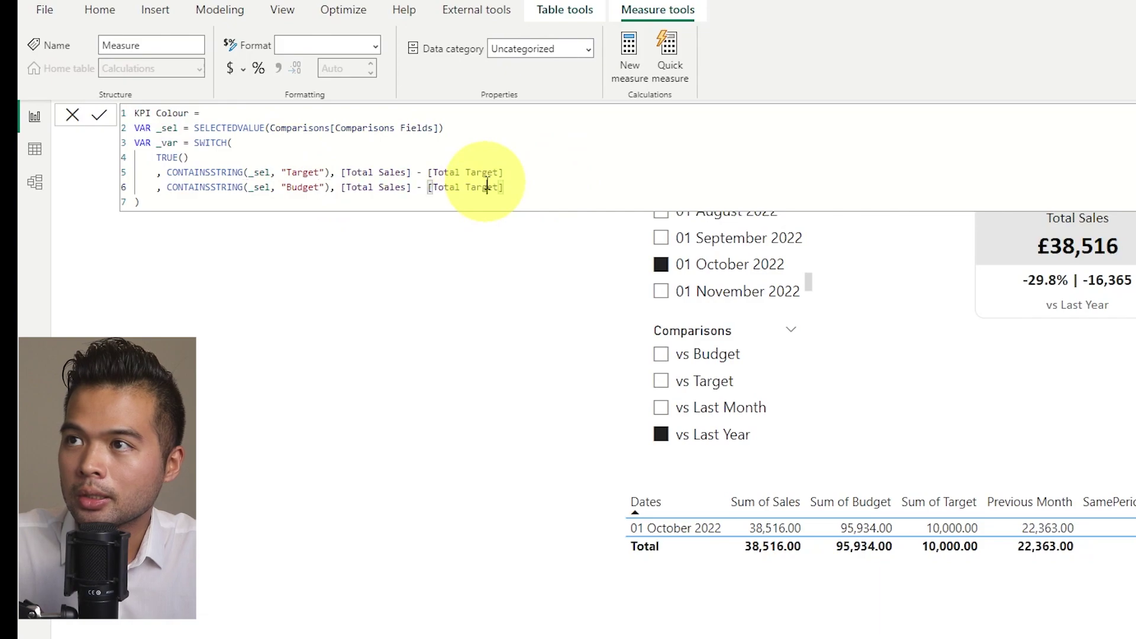
double_click(486, 187)
type("Budget")
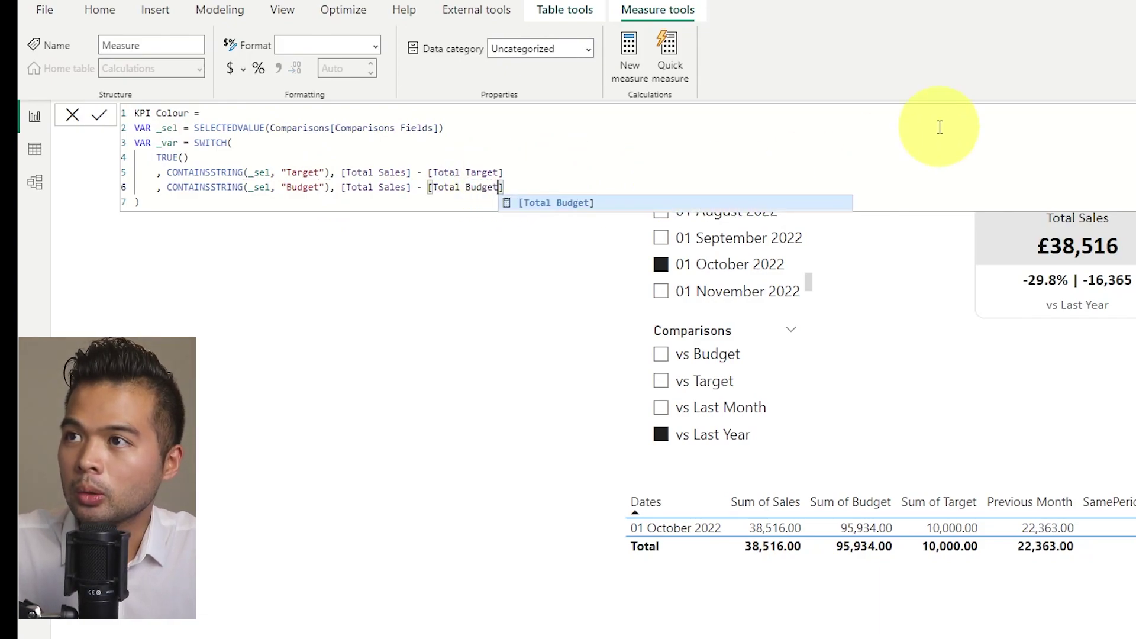
- Paste another copy of the Target line and adapt it to check for "Last Month" and return [Total Sales] - [Previous Month]
key("Return")
type(",")
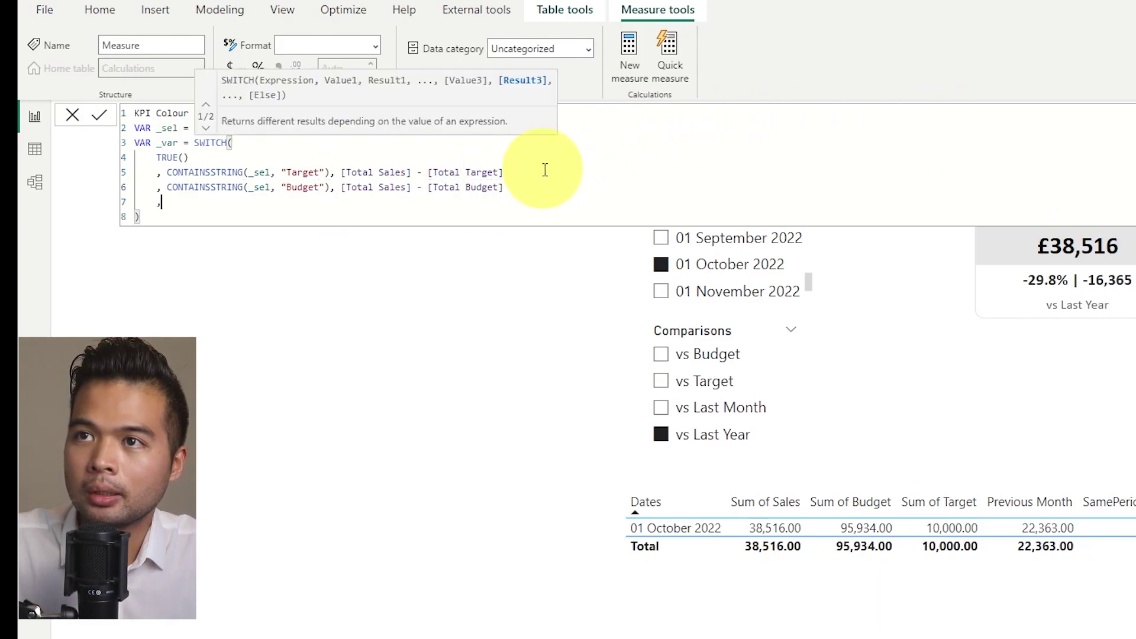
key("ctrl+v")
double_click(305, 202)
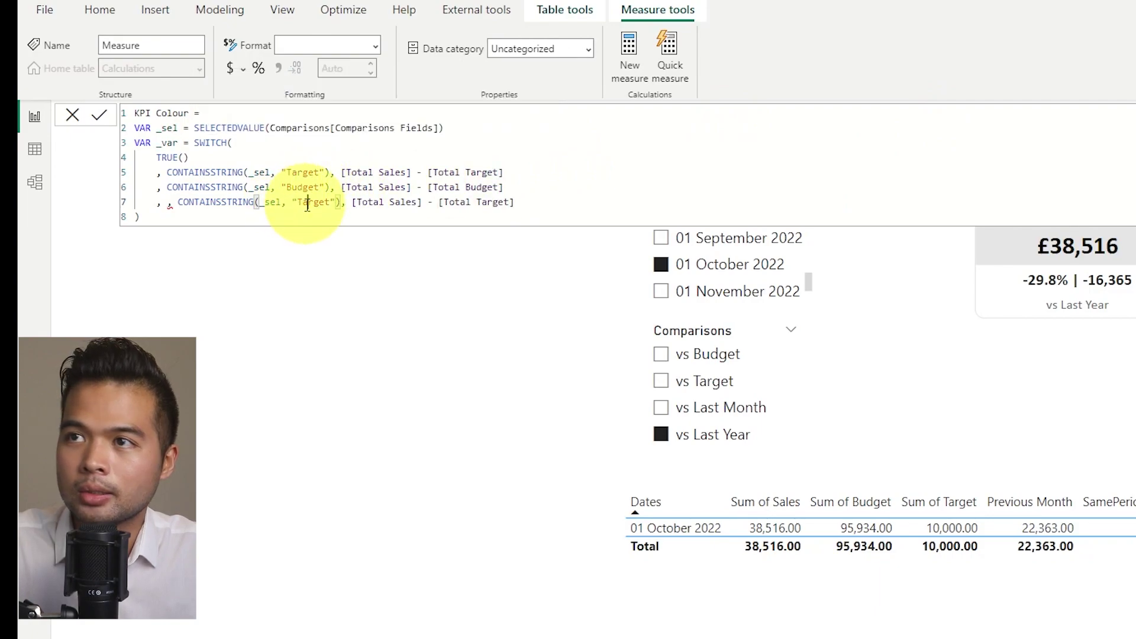
type("Last Month")
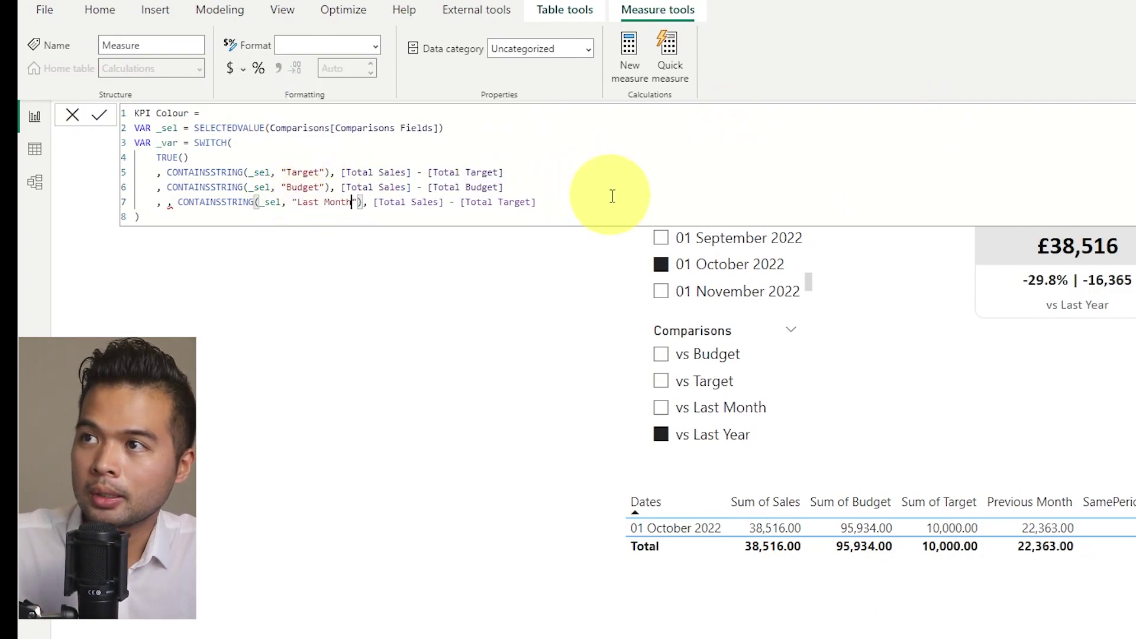
left_click_drag(549, 204, 461, 202)
type("[")
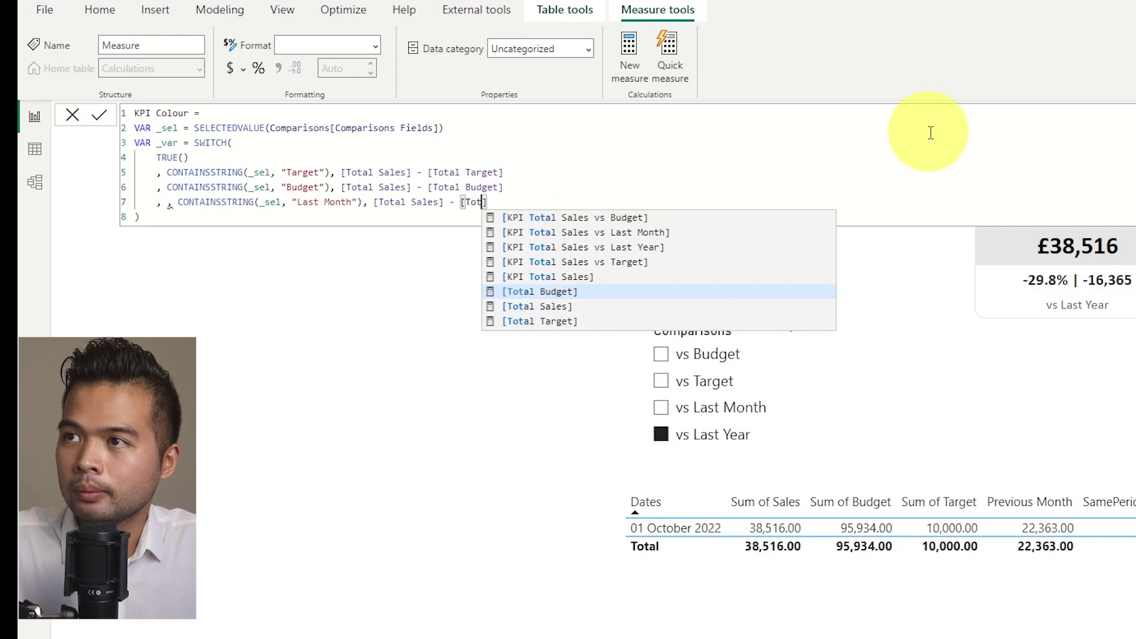
type("Prev")
key("Tab")
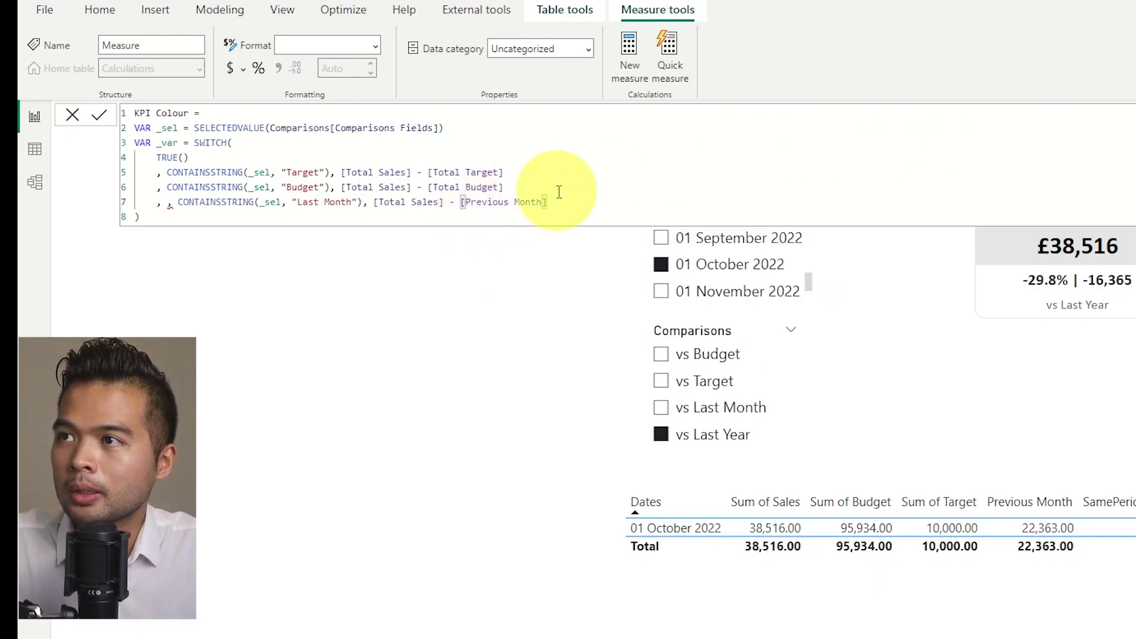
- Remove the extra comma before CONTAINSSTRING on the "Last Month" line of the KPI Colour measure
left_click(219, 202)
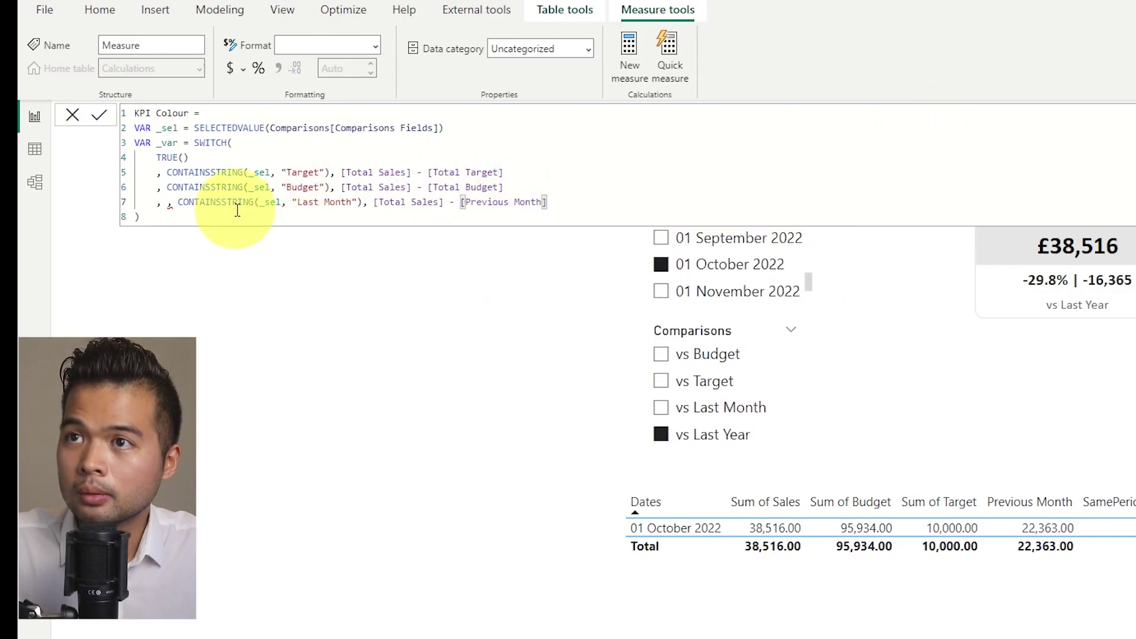
key("Return")
left_click(176, 202)
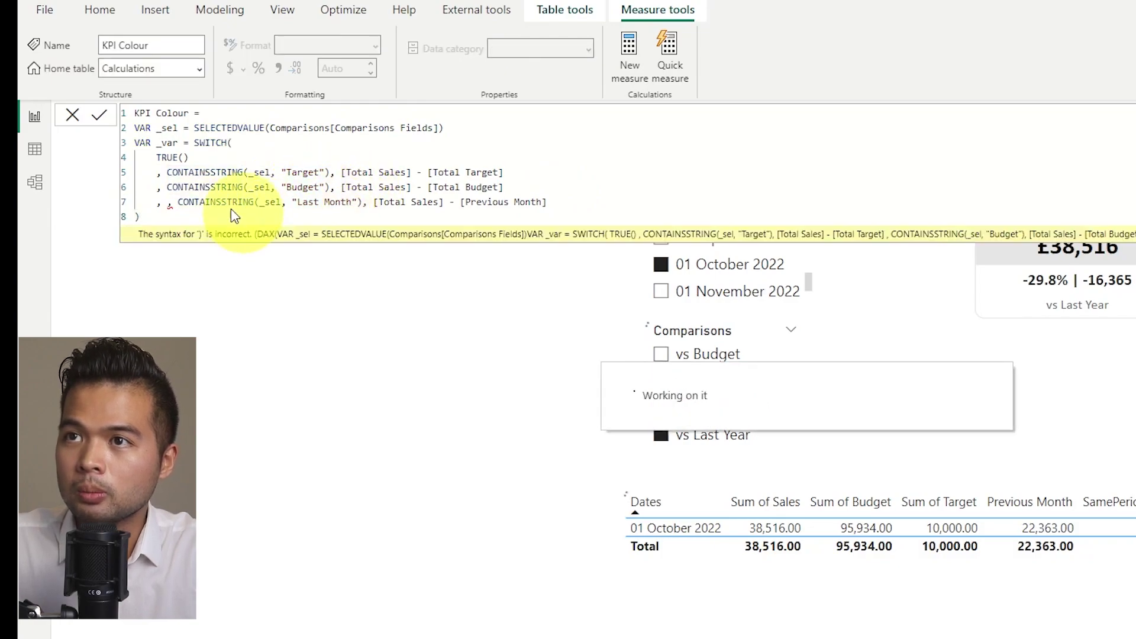
key("BackSpace")
key("BackSpace")
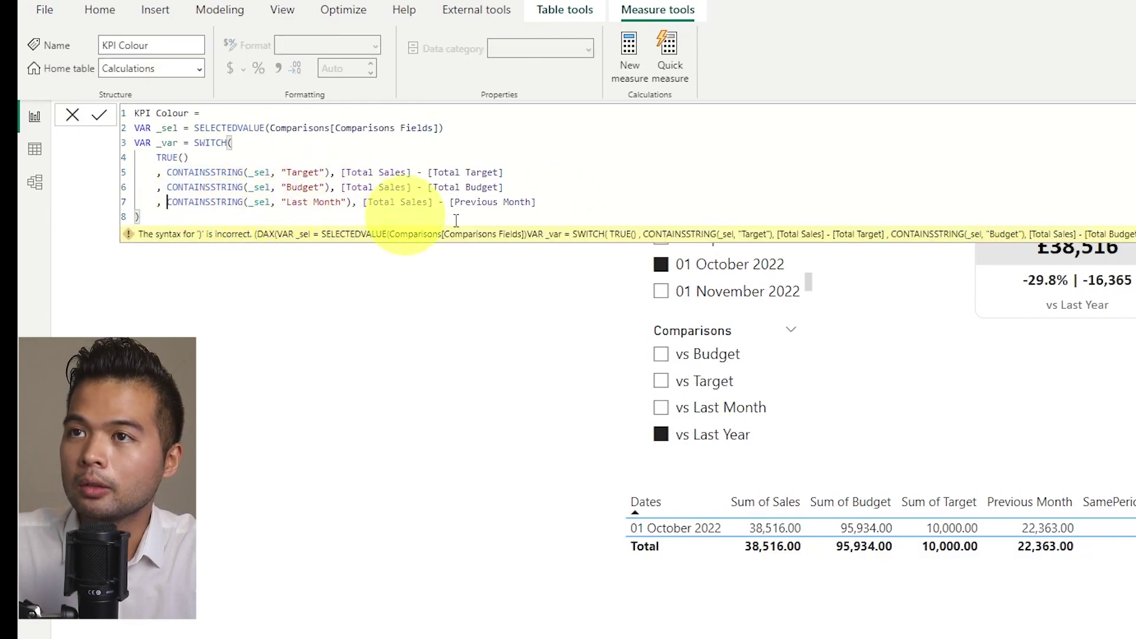
- Add [Total Sales] - [SamePeriodLastYear] as the default result on a new line of the _var SWITCH
left_click(539, 203)
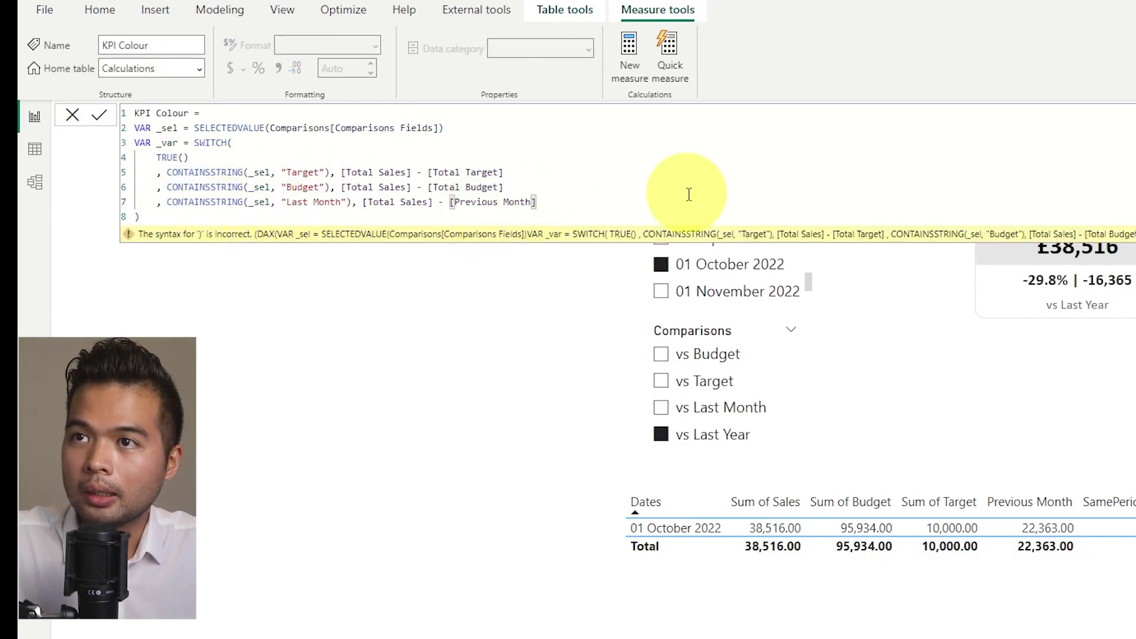
key("shift+Return")
type(", ")
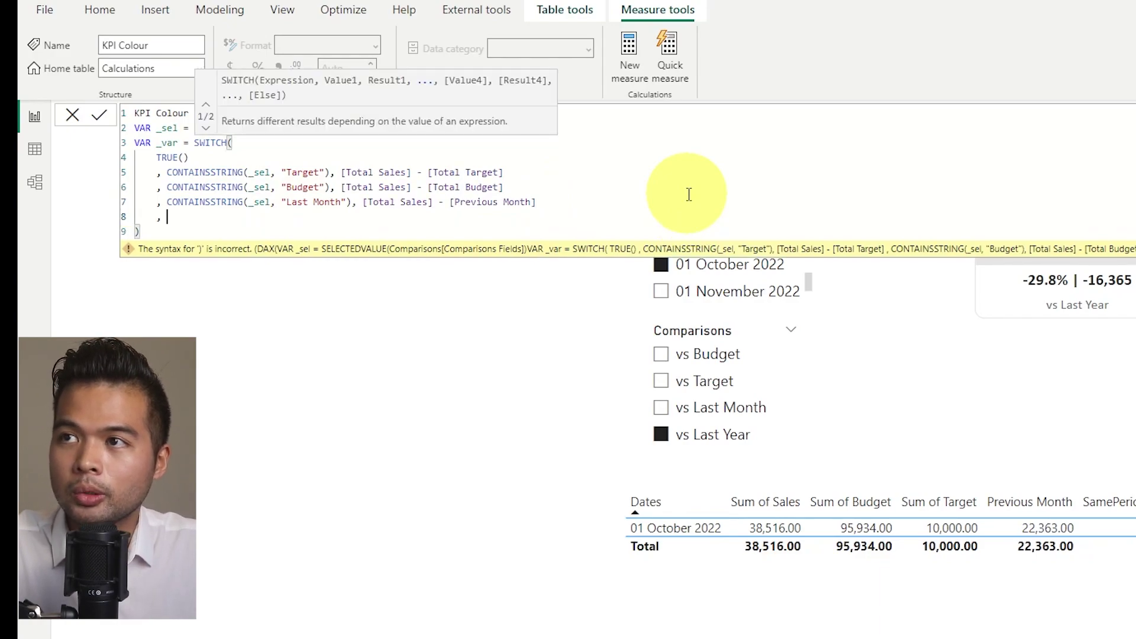
type("[Total")
key("Down")
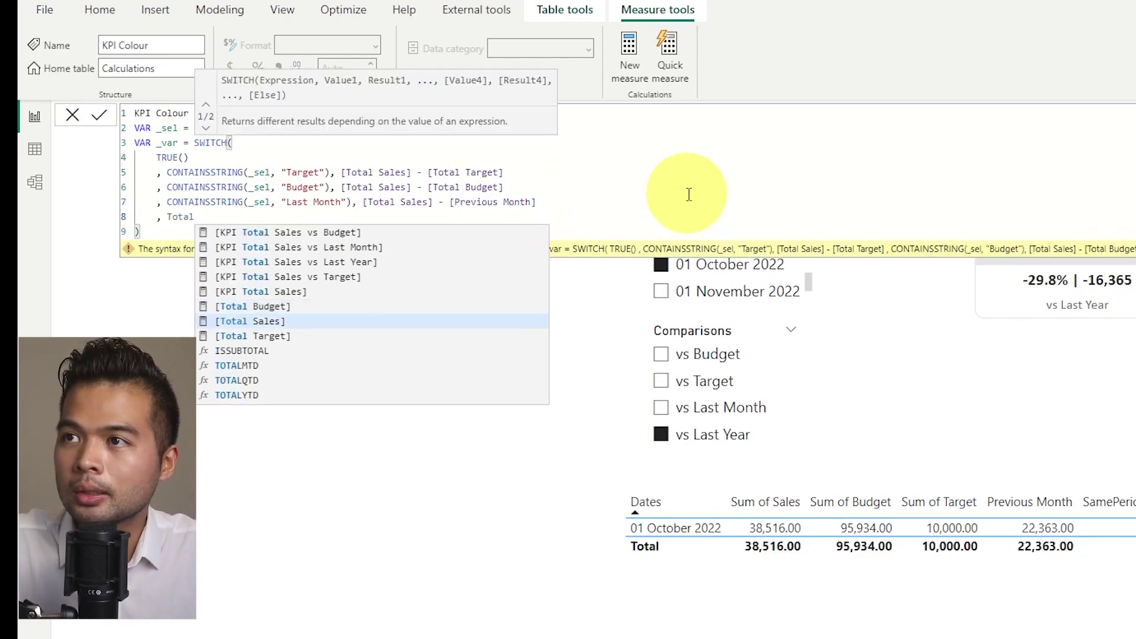
key("Tab")
type("- [Same")
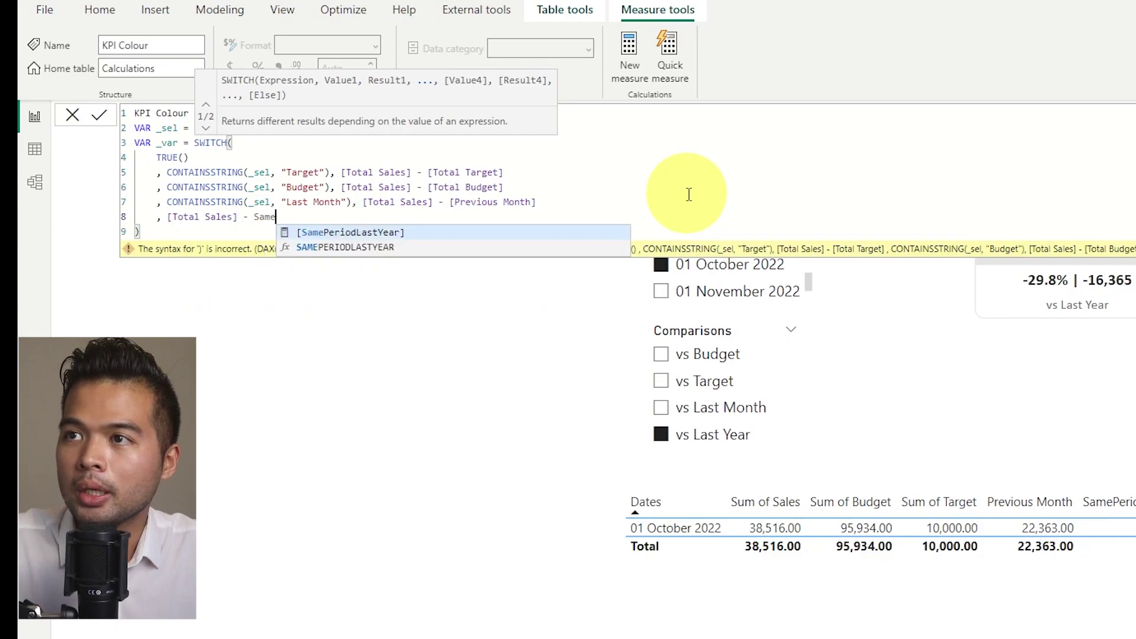
key("Tab")
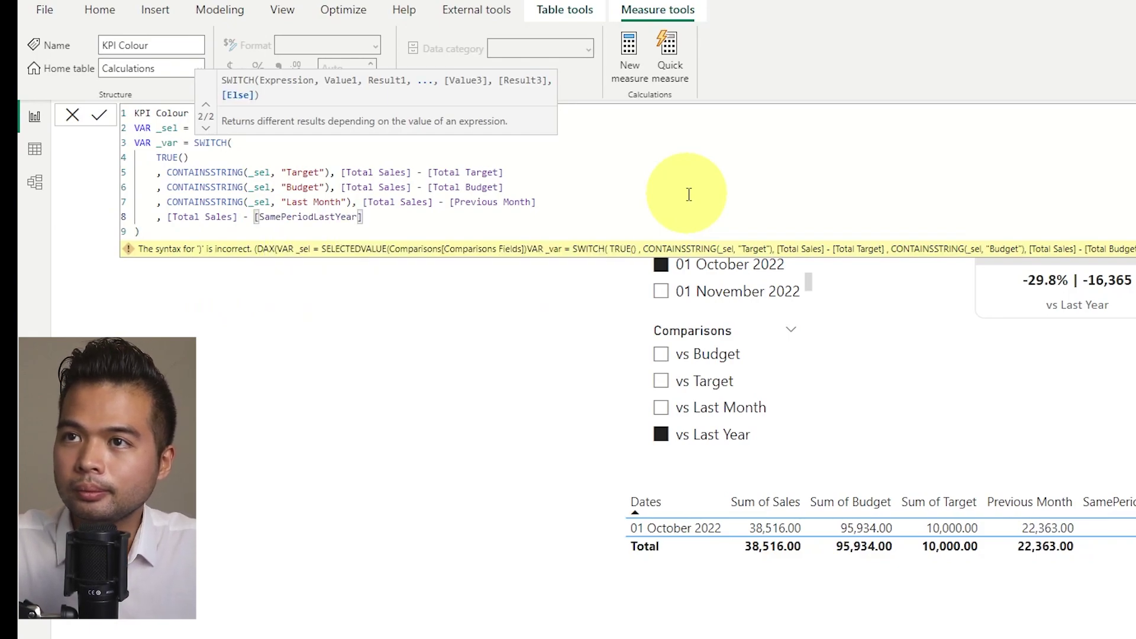
- Below the _var definition, add a RETURN line followed by a SWITCH with TRUE() as its expression
left_click(406, 231)
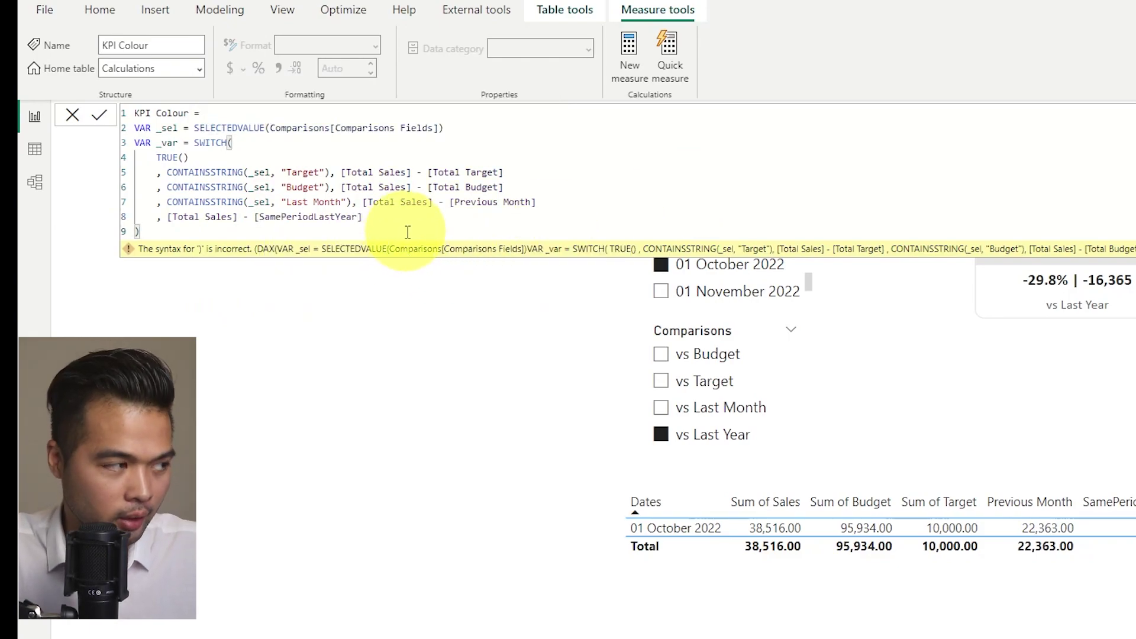
key("shift+Return")
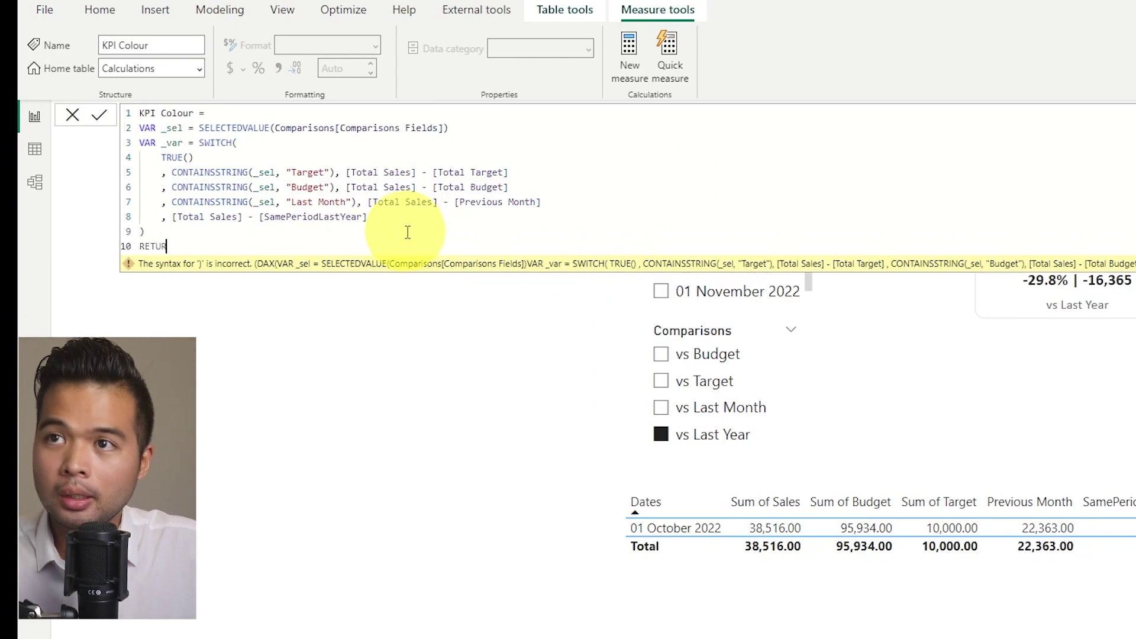
type("RETURN")
key("shift+Return")
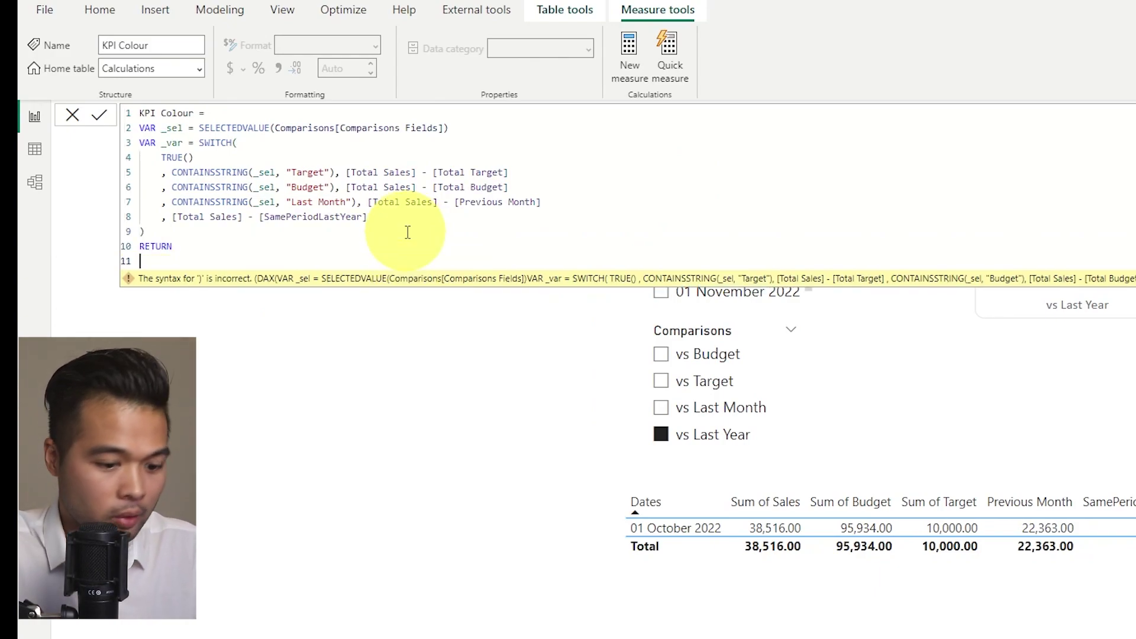
type("SWITH")
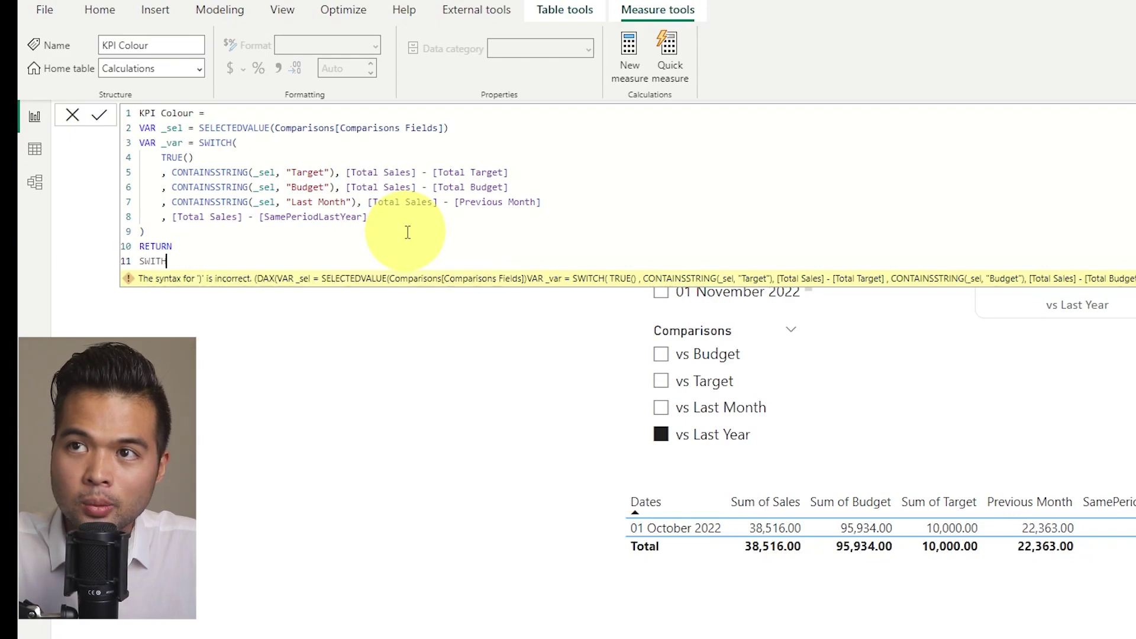
key("BackSpace")
key("BackSpace")
type("CH(")
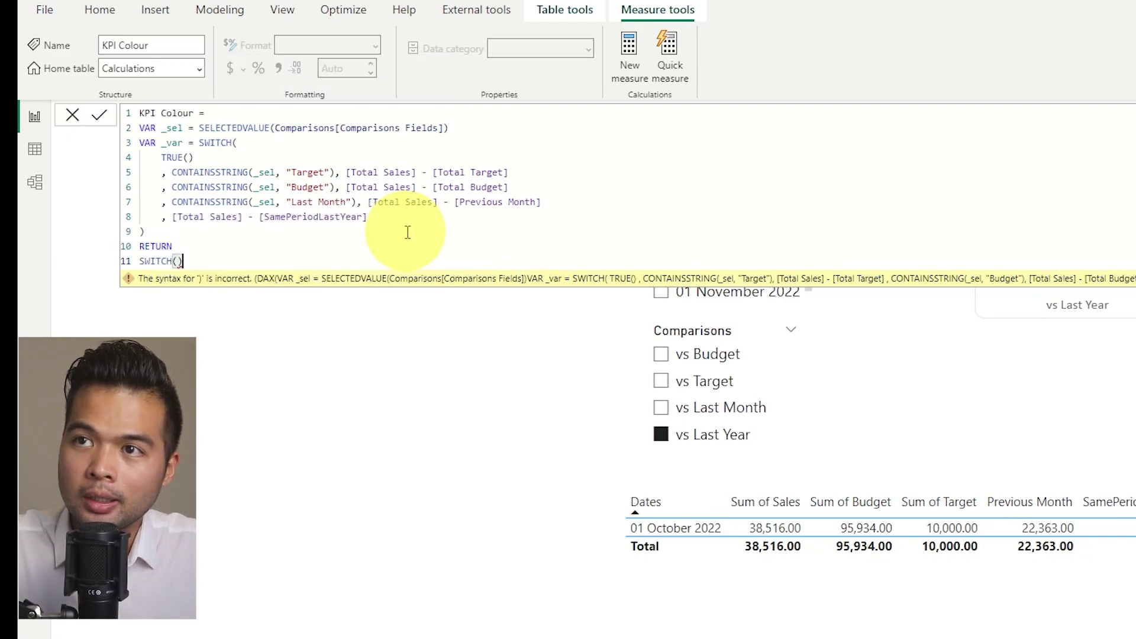
key("shift+Return")
type("TRUE()")
- Make the RETURN SWITCH give "Green" for _var > 0 and "Red" for _var < 0, each on its own line
key("shift+Return")
type(", _var")
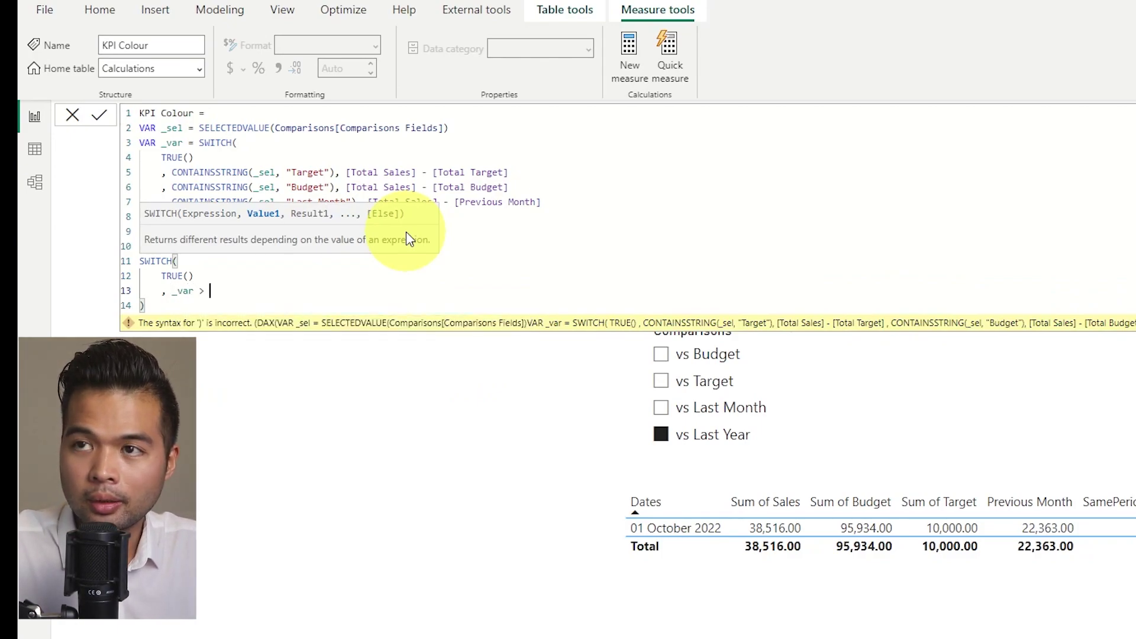
type(" > 0, \"Gre")
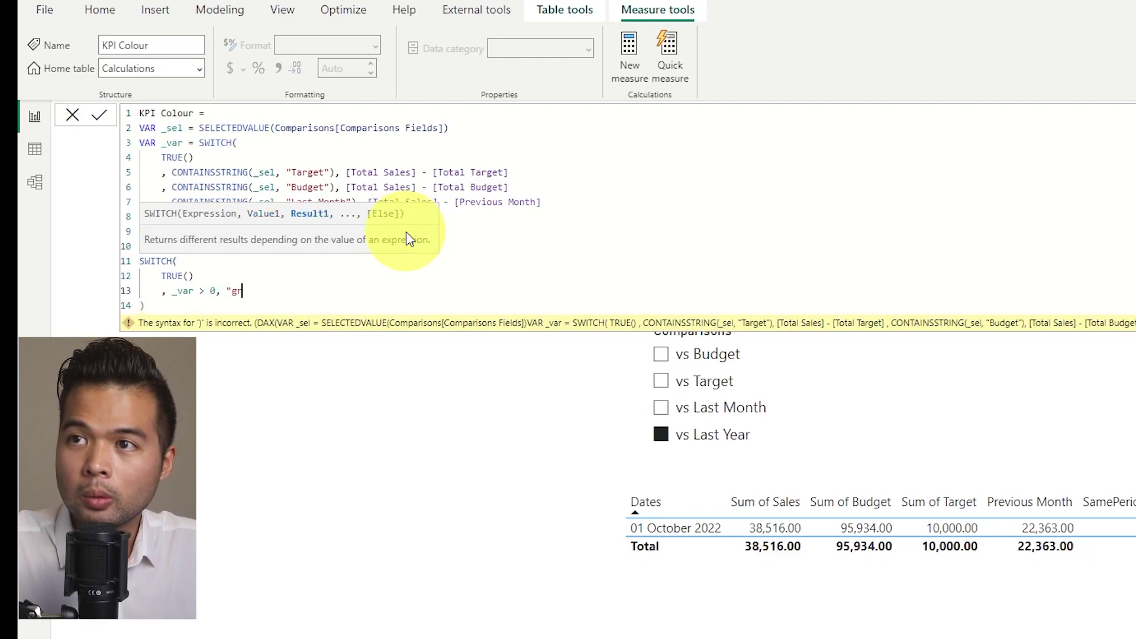
type("en\"")
key("shift+Return")
type(",")
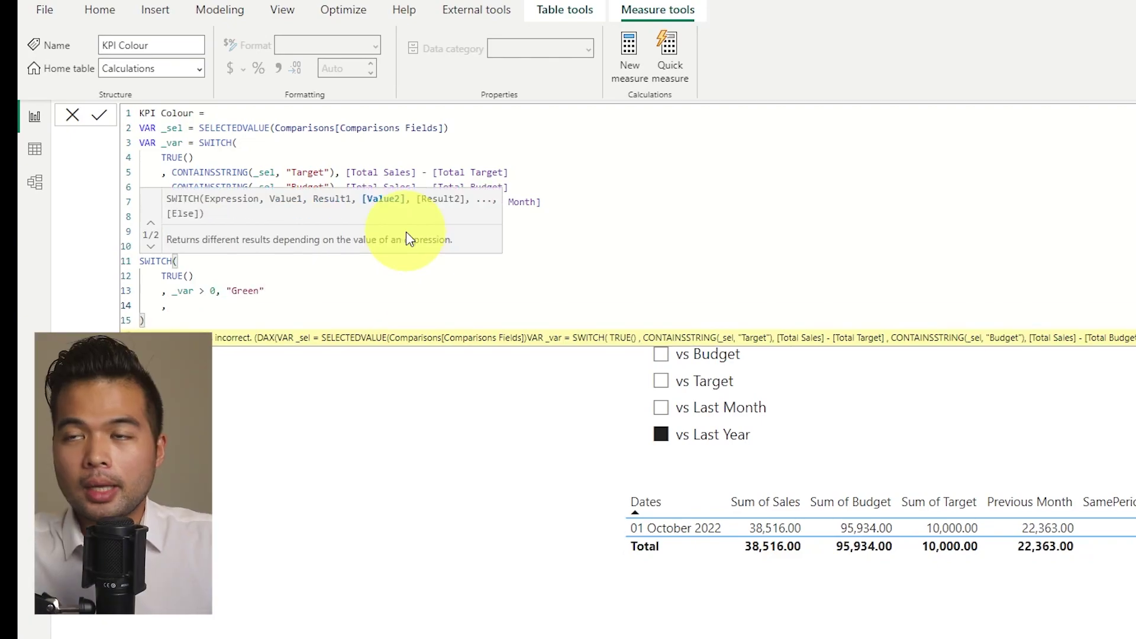
type(" _var")
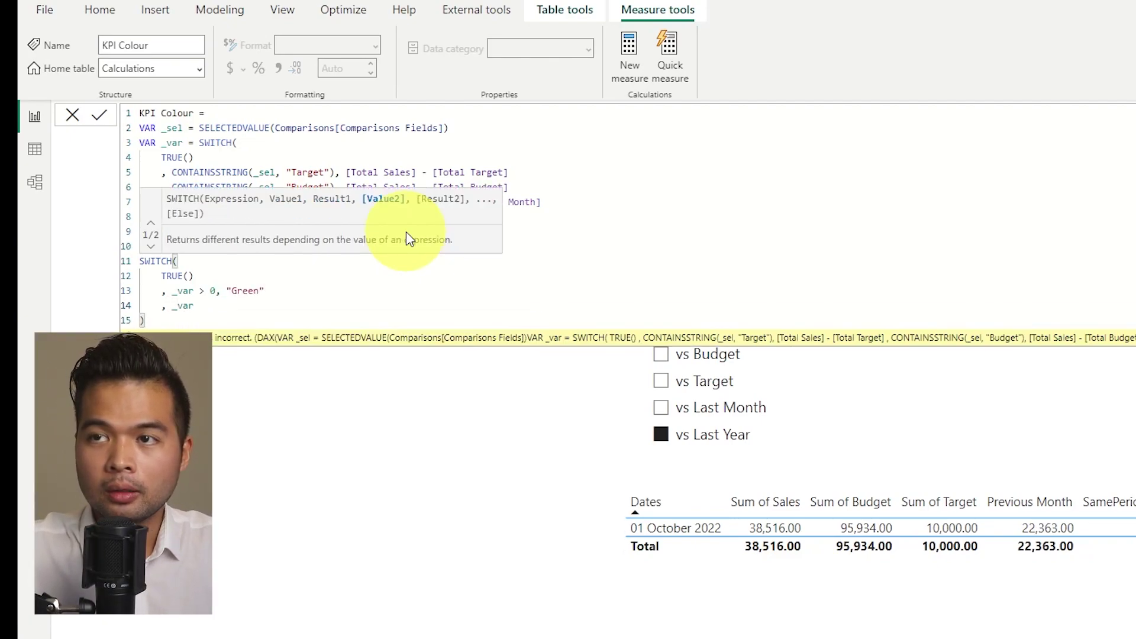
type(" < 0, \"Re")
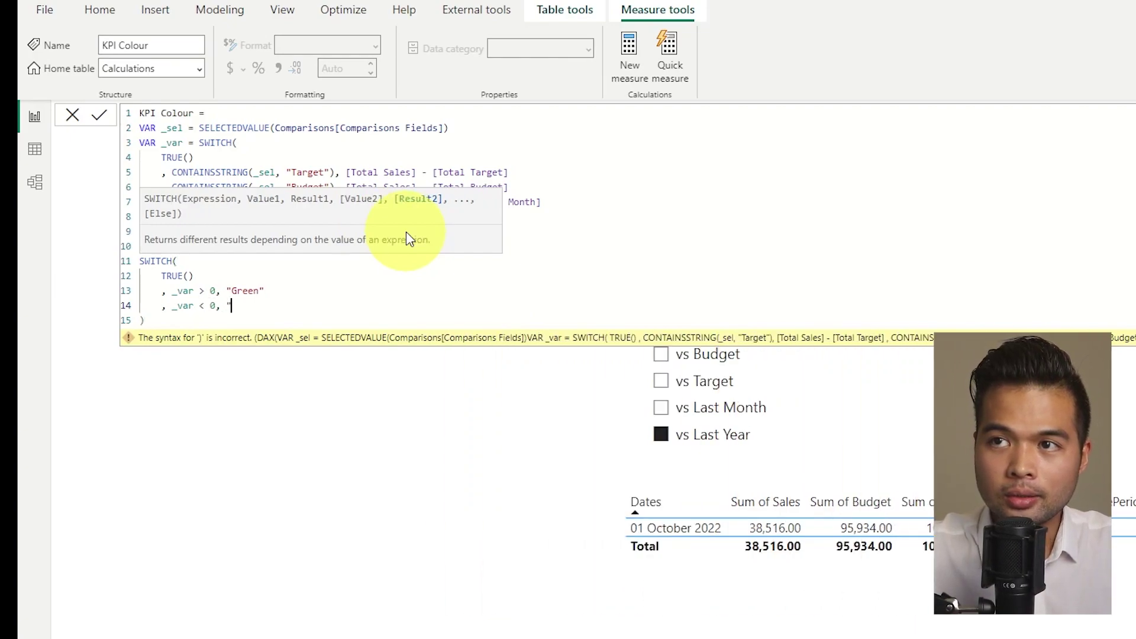
type("d\",")
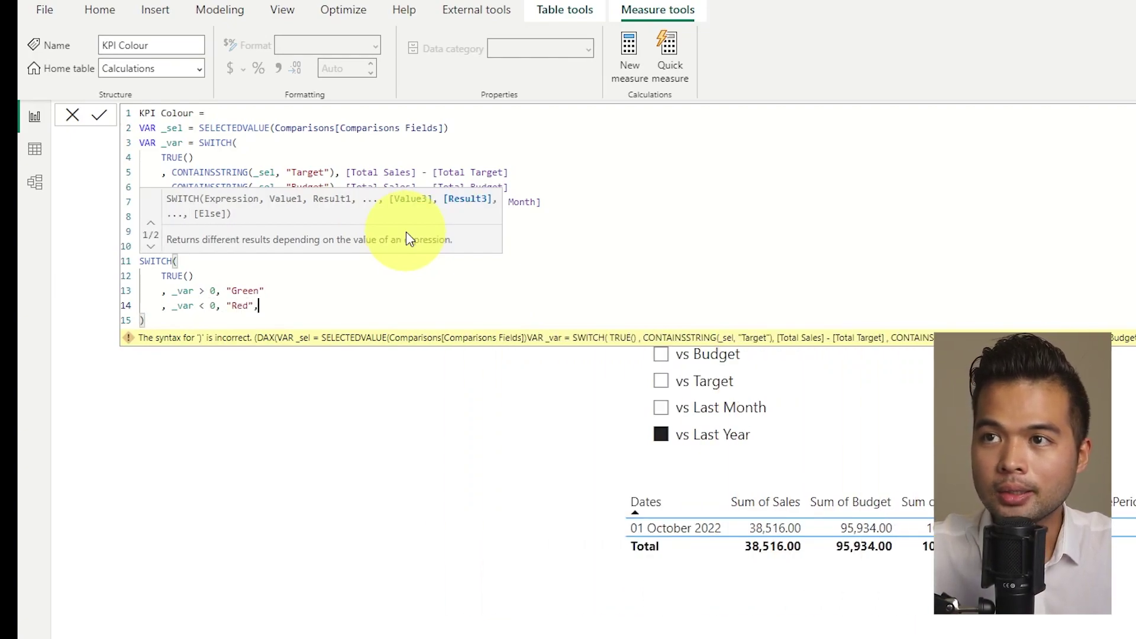
- Add "Black" as the fallback result of the RETURN SWITCH and commit the KPI Colour measure
key("shift+Return")
type(", \"Black")
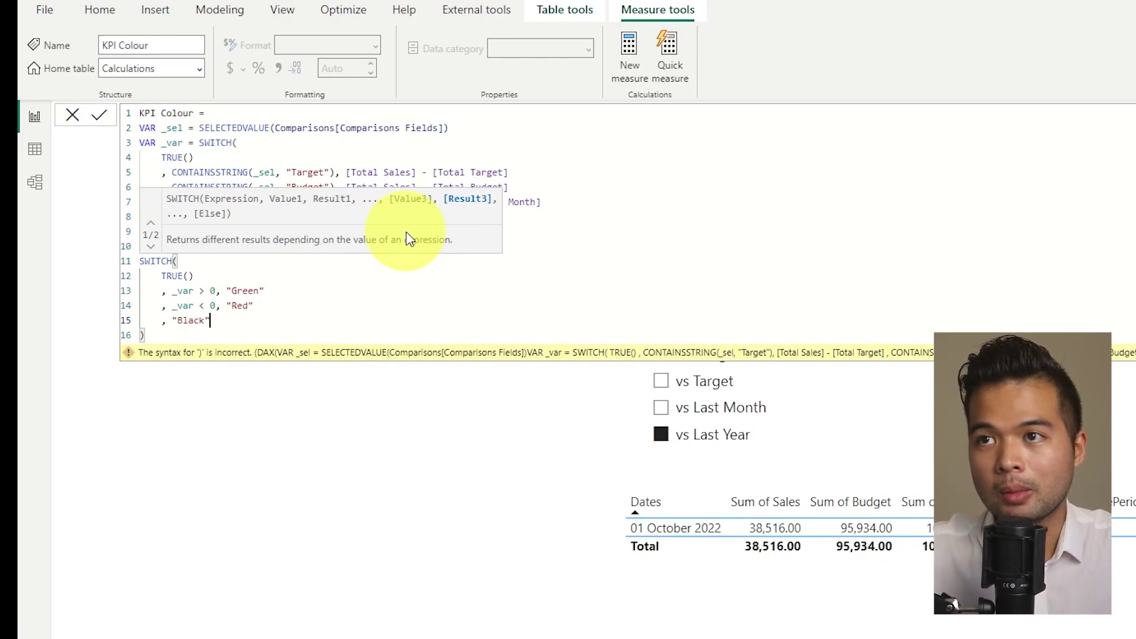
key("Return")
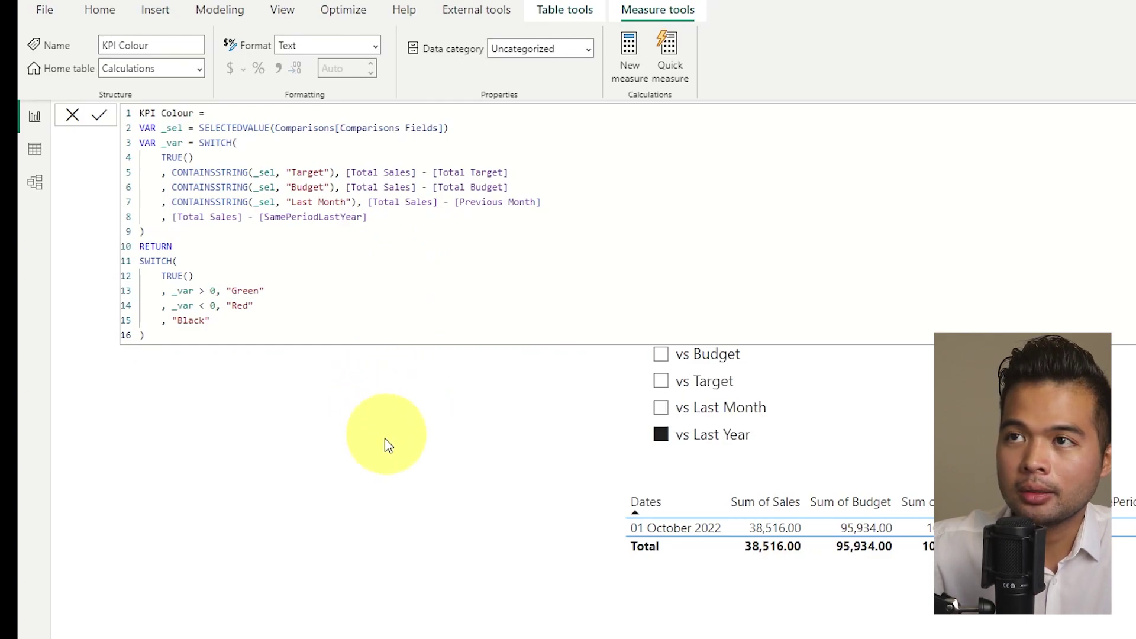
- Show the KPI Colour measure in a test card on the empty canvas and check it with the vs Last Month comparison
left_click(358, 506)
left_click(715, 337)
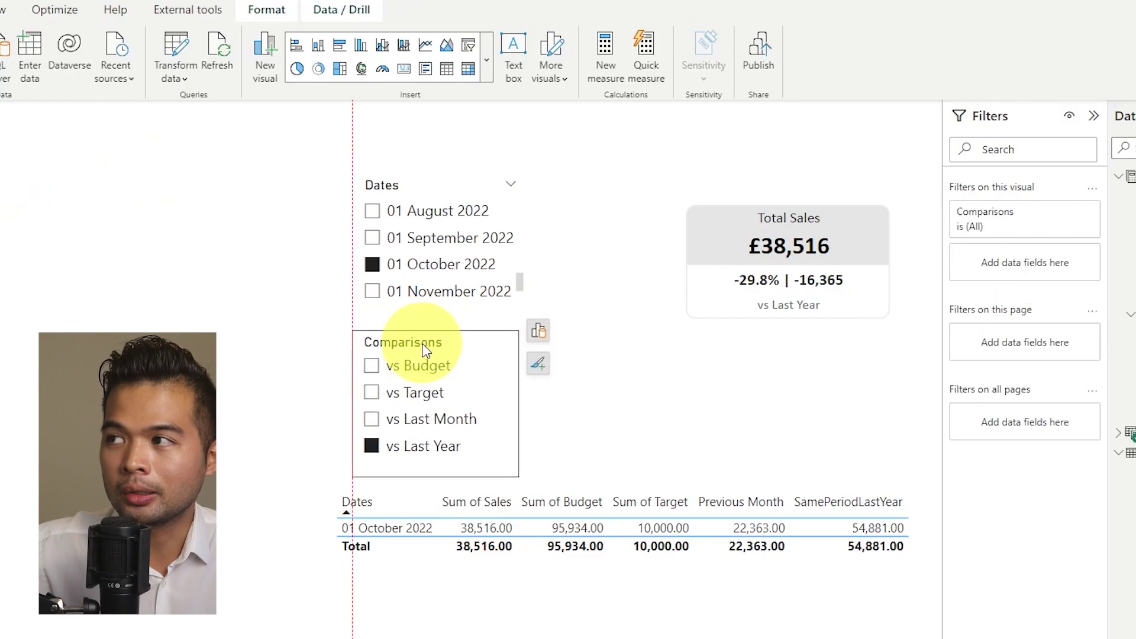
left_click(730, 233)
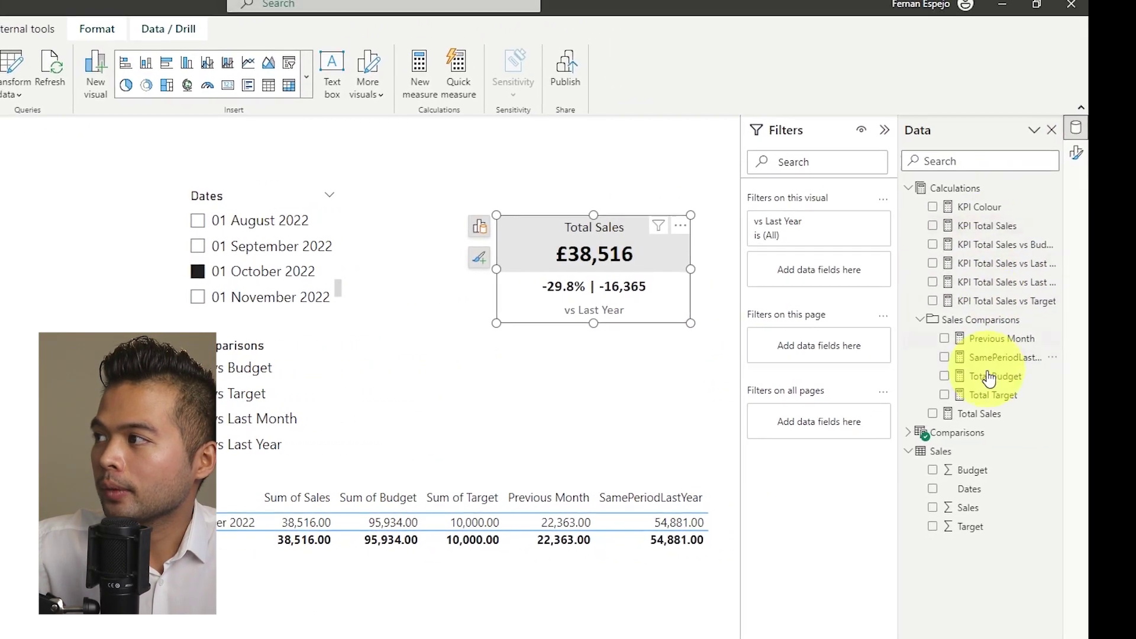
left_click_drag(980, 206, 0, 255)
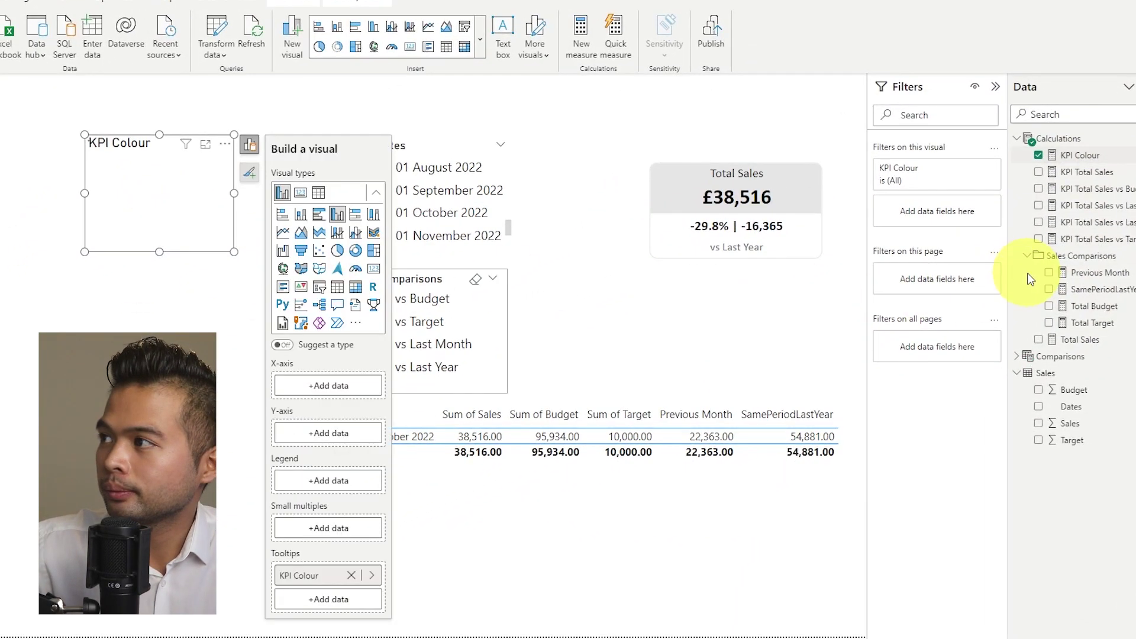
left_click(300, 192)
left_click(122, 320)
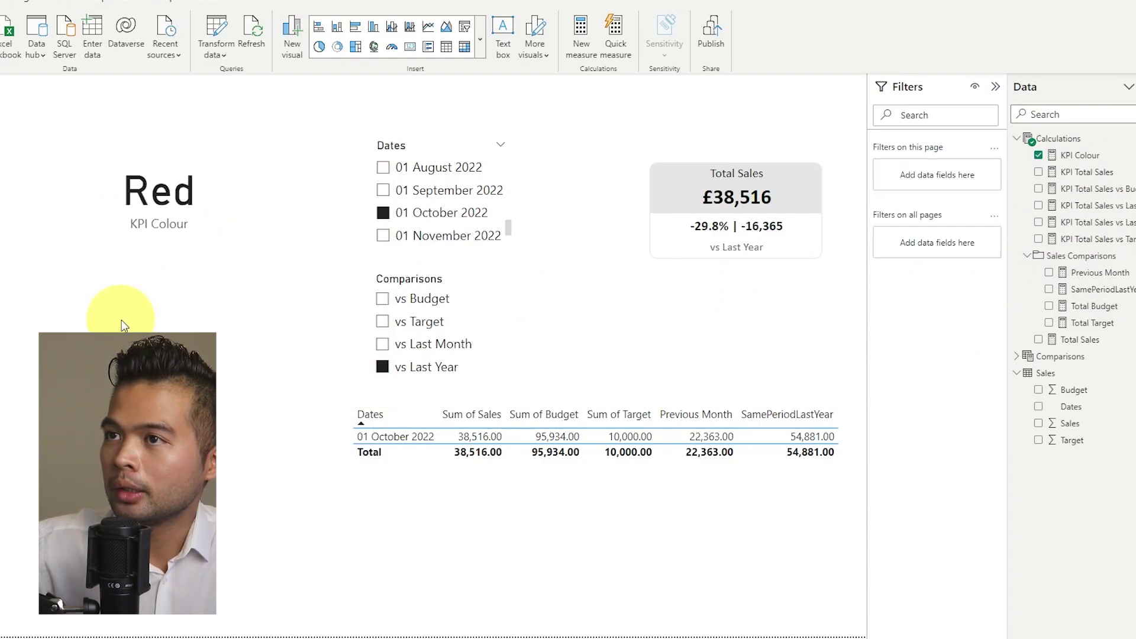
left_click(435, 344)
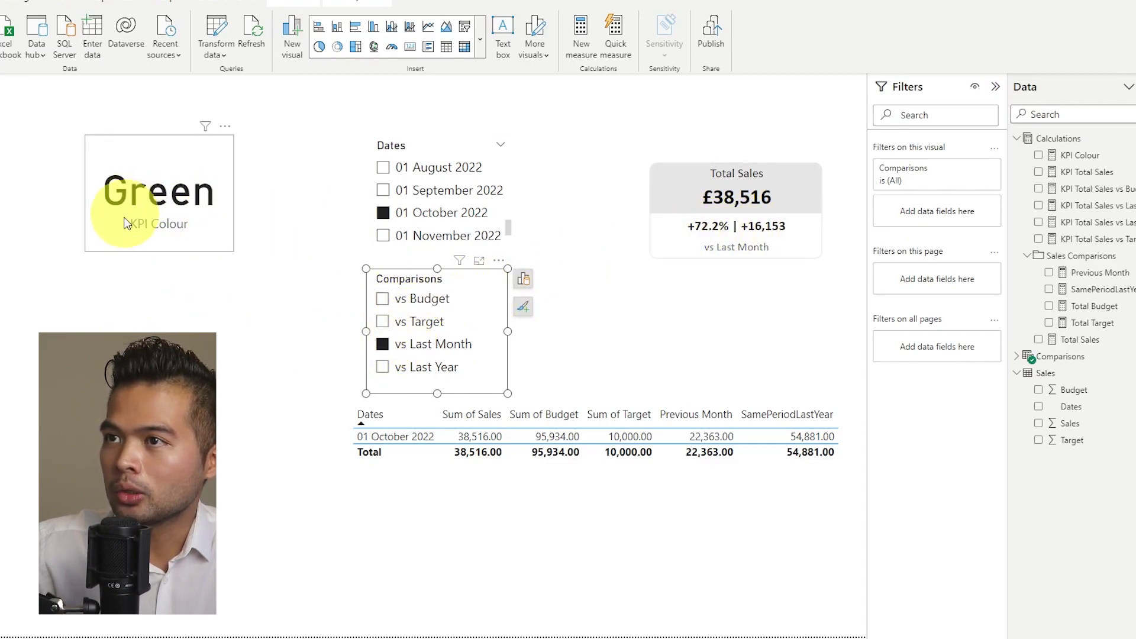
left_click_drag(126, 210, 103, 256)
- Conditionally format the Total Sales card's variance callout colour by field value, based on the KPI Colour measure
left_click(747, 214)
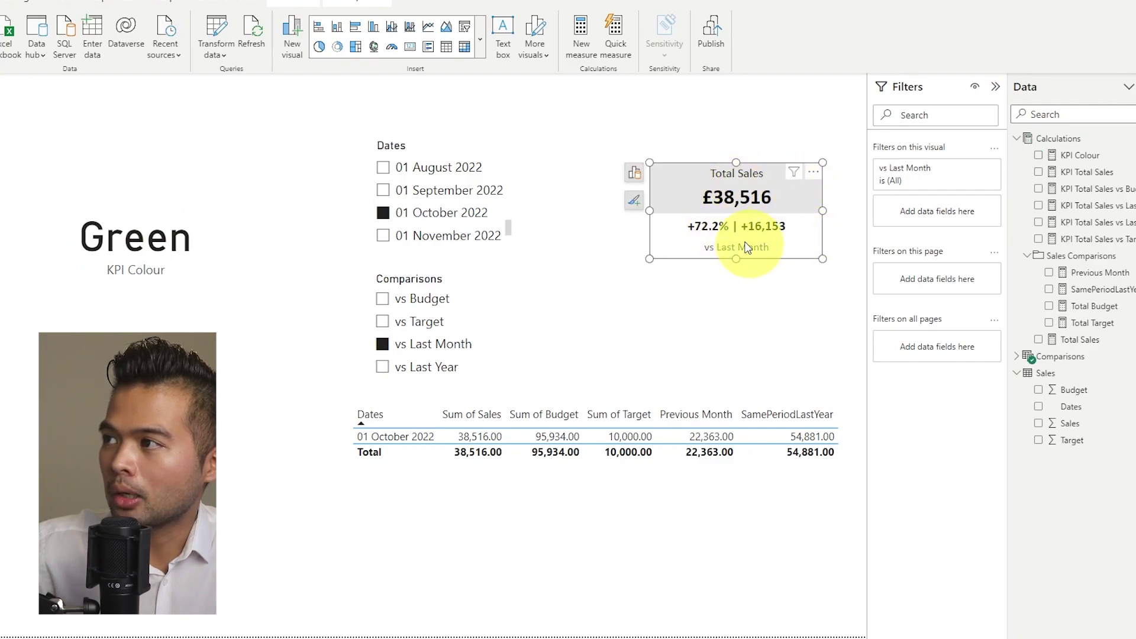
left_click(634, 202)
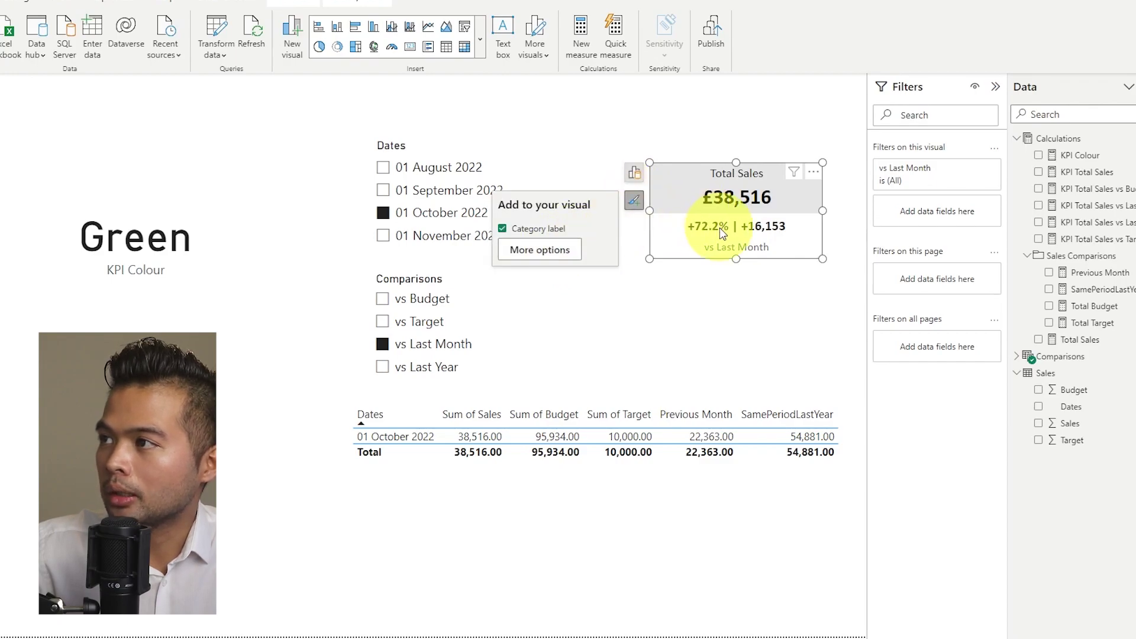
left_click(546, 253)
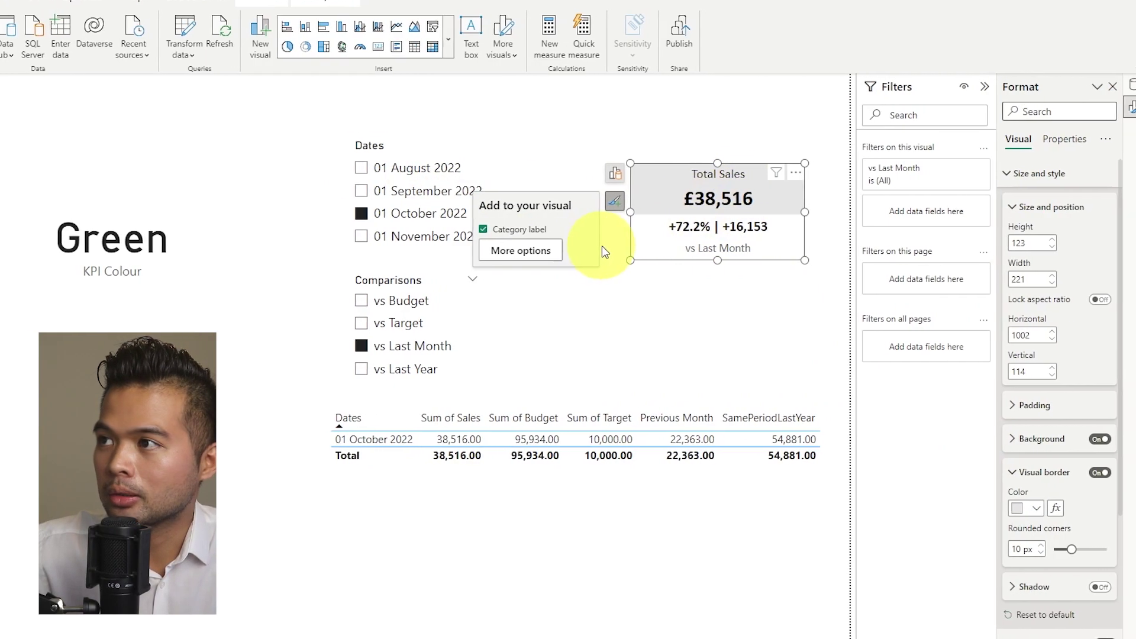
scroll(1074, 390, "down", 4)
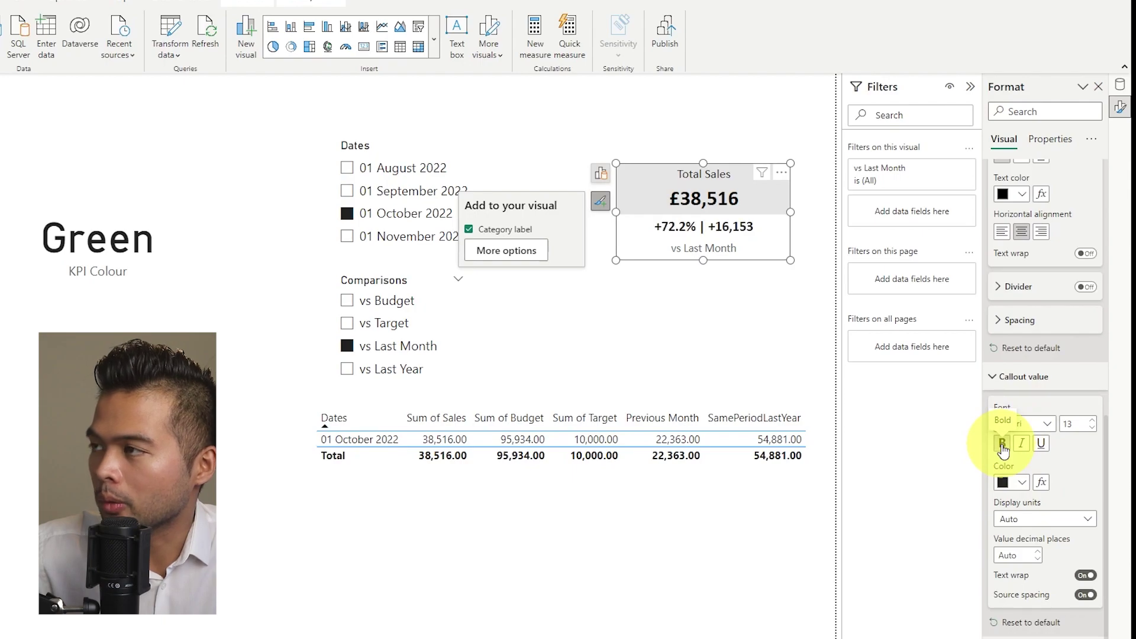
left_click(1042, 484)
left_click(253, 172)
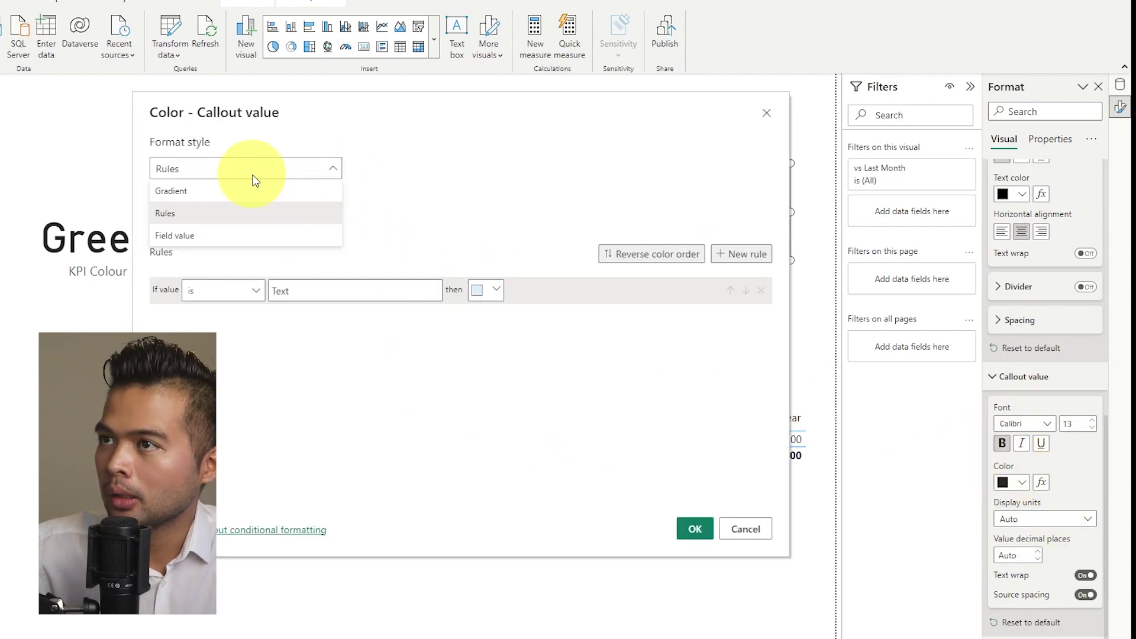
left_click(229, 236)
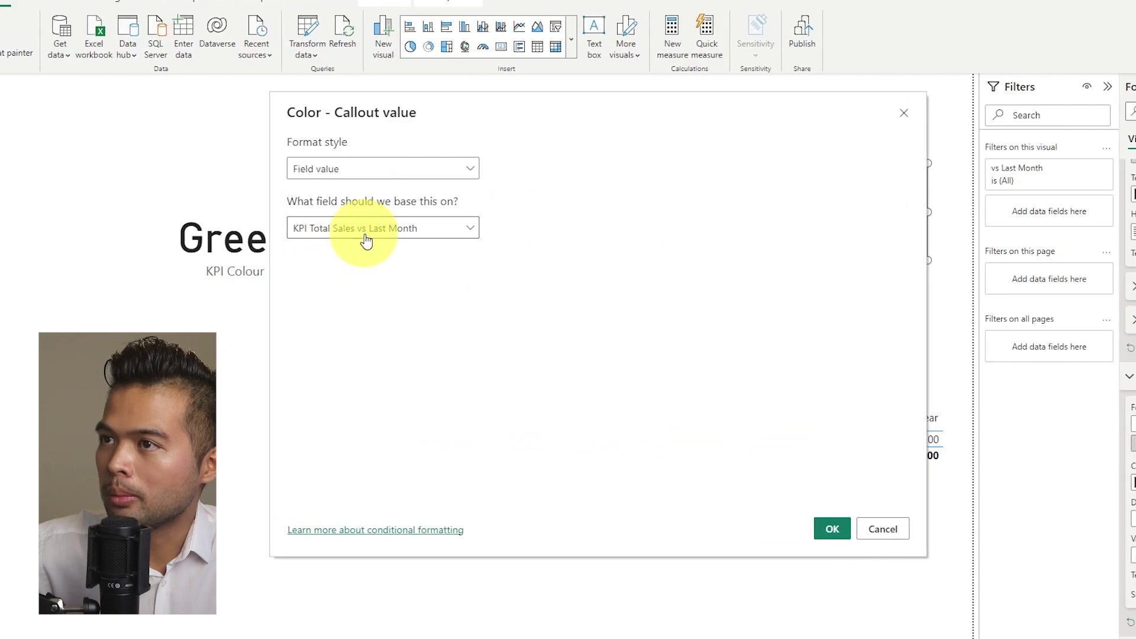
left_click(363, 229)
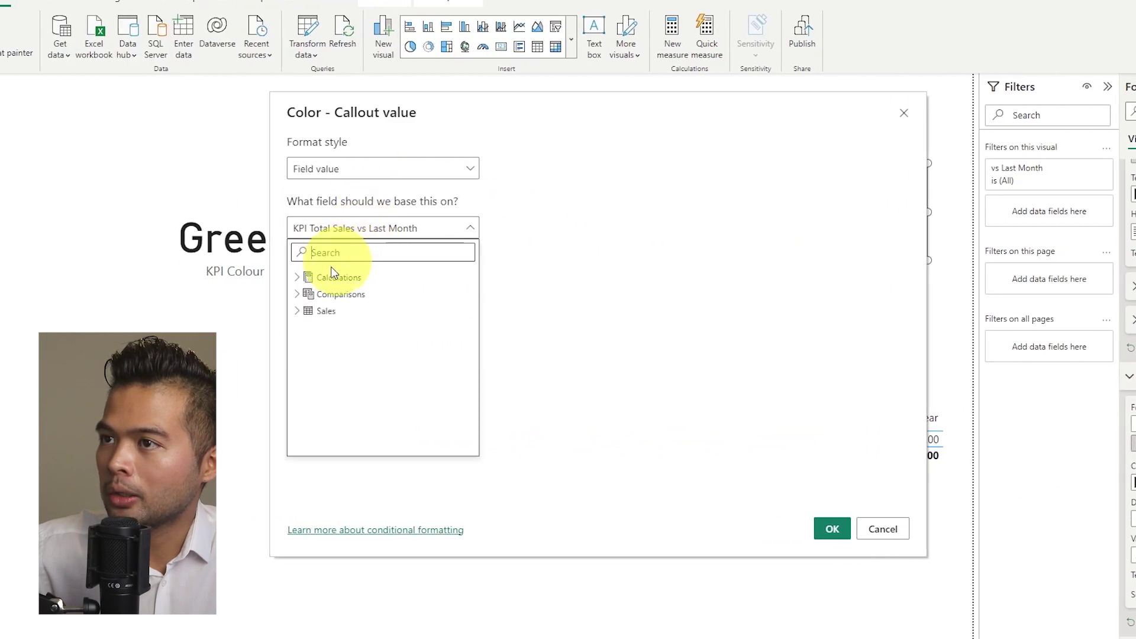
left_click(298, 277)
left_click(346, 310)
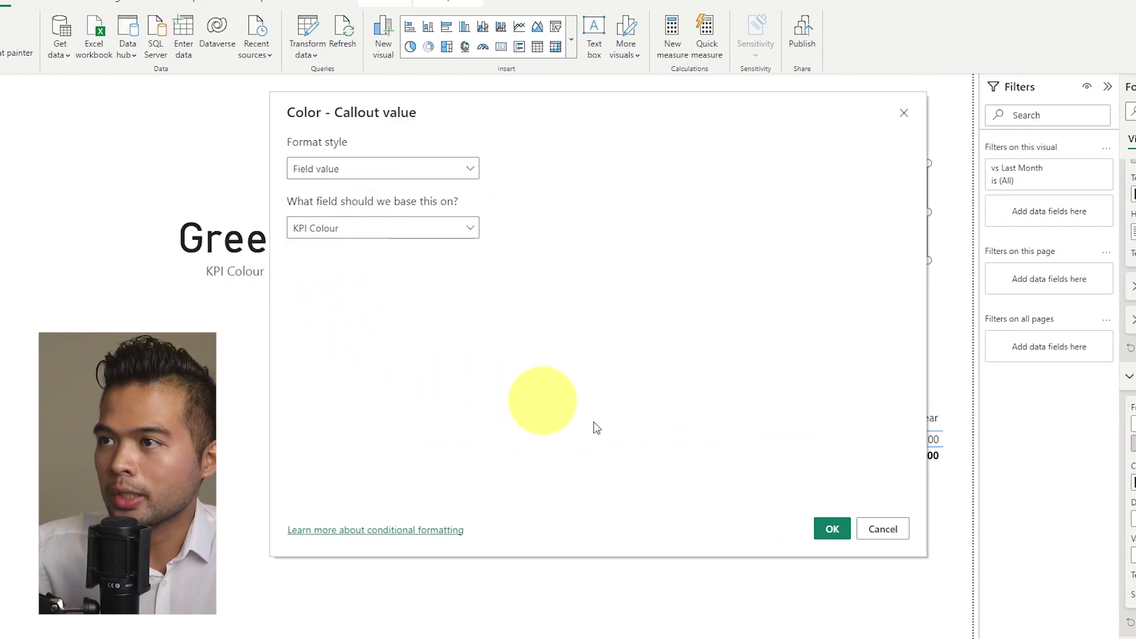
left_click(832, 529)
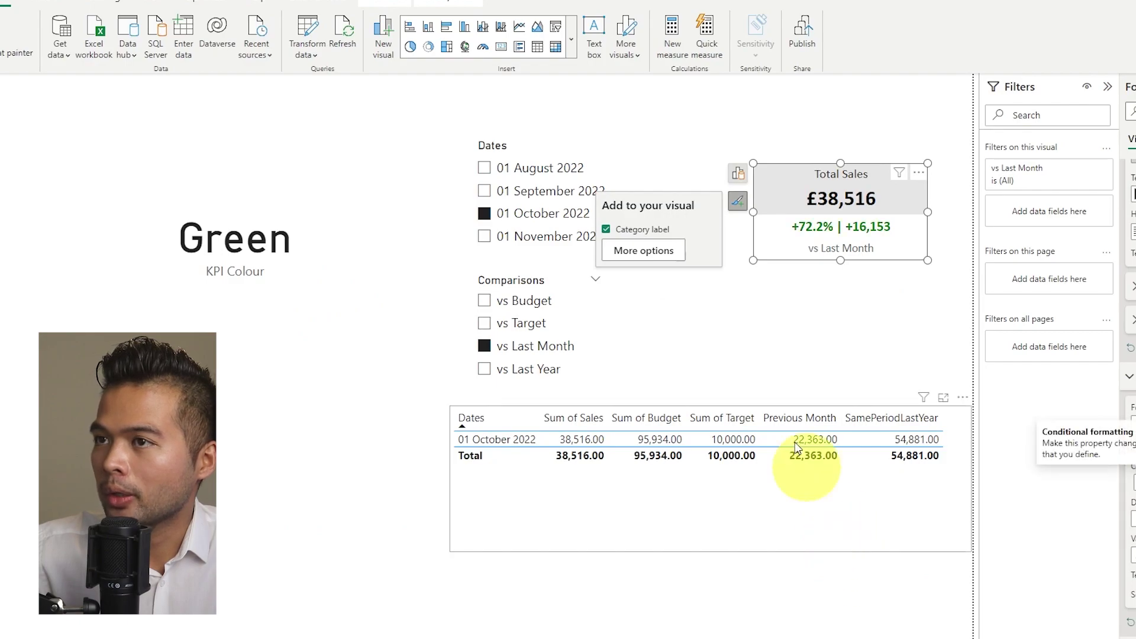
- Delete the KPI Colour test card from the canvas
left_click(232, 249)
key("Delete")
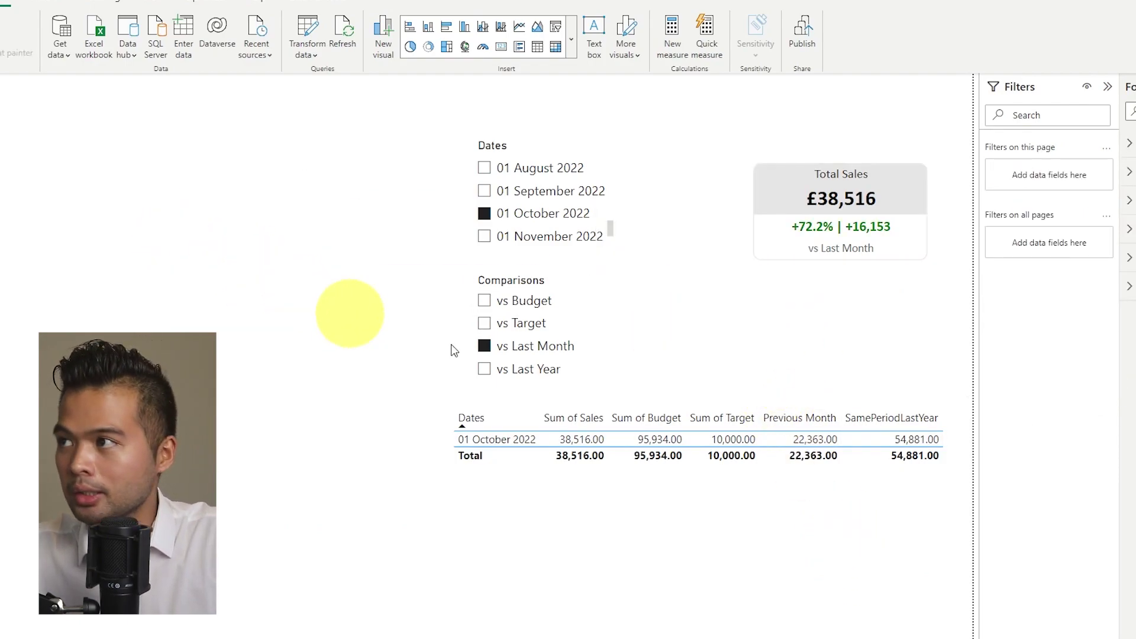
- Check the variance colour for different dates, ending on 01 September 2022, with the vs Last Year, vs Target and vs Budget comparisons
left_click(539, 239)
left_click(544, 221)
left_click(553, 196)
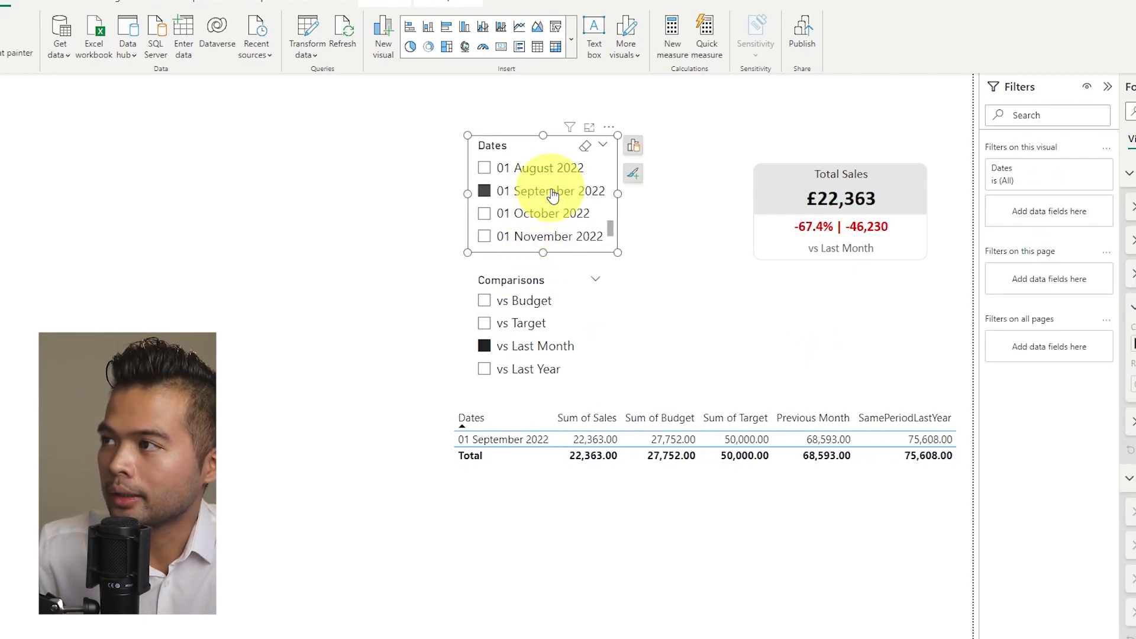
left_click(510, 371)
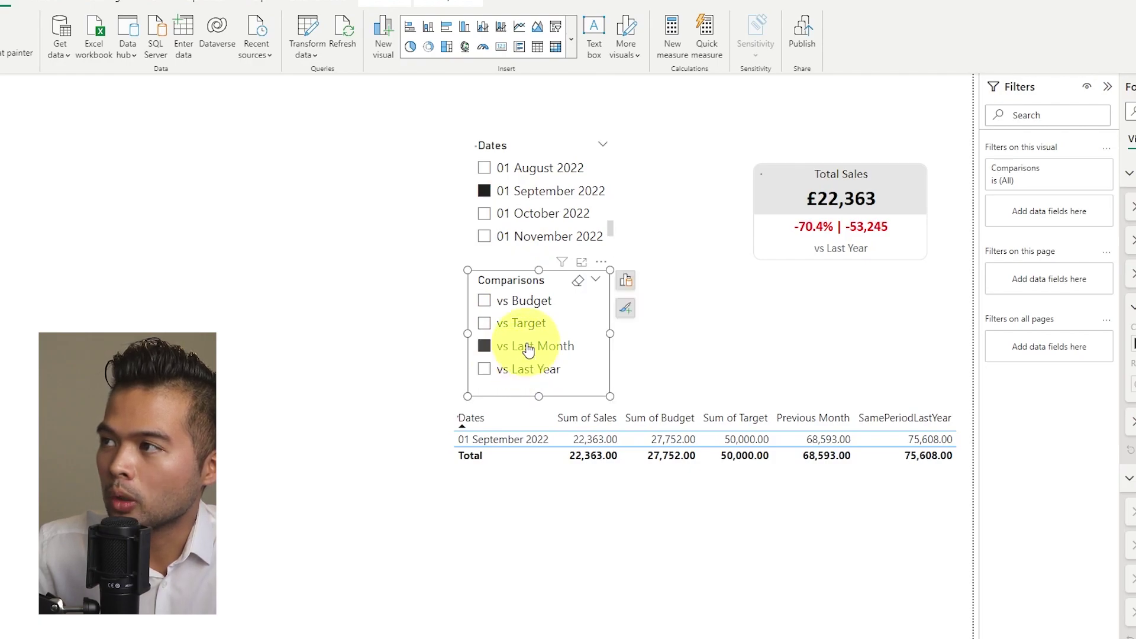
left_click(520, 324)
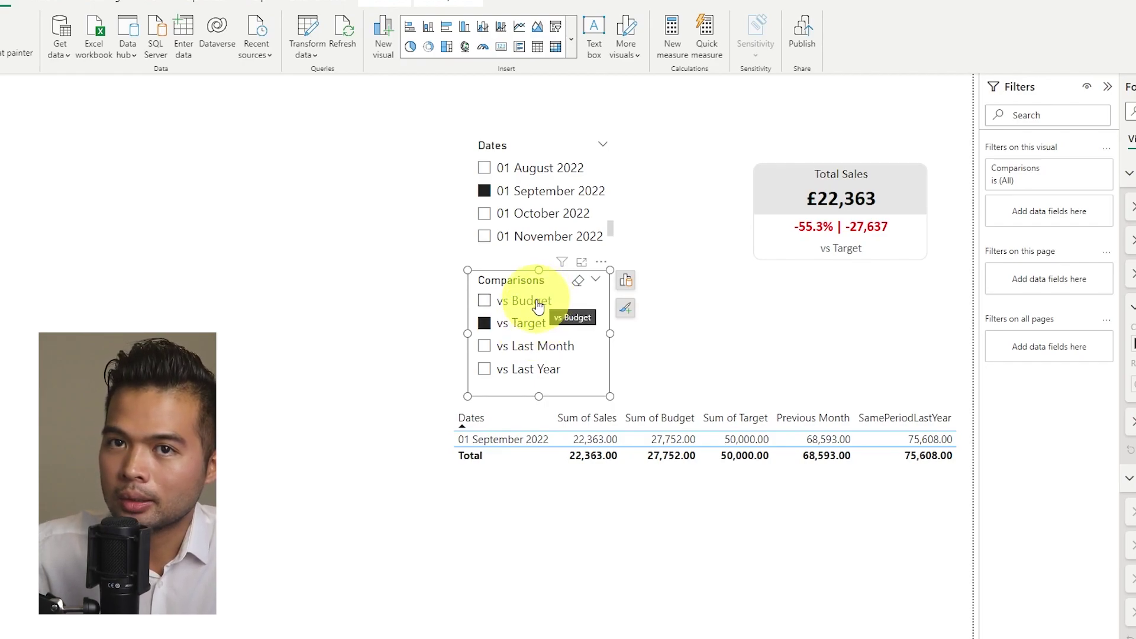
left_click(538, 306)
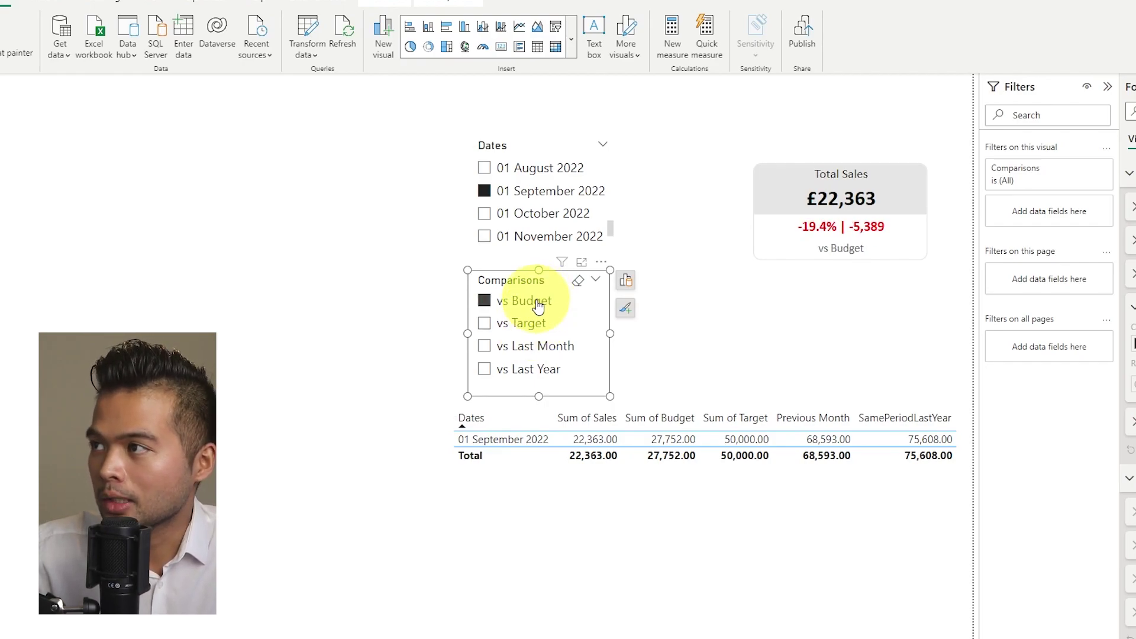